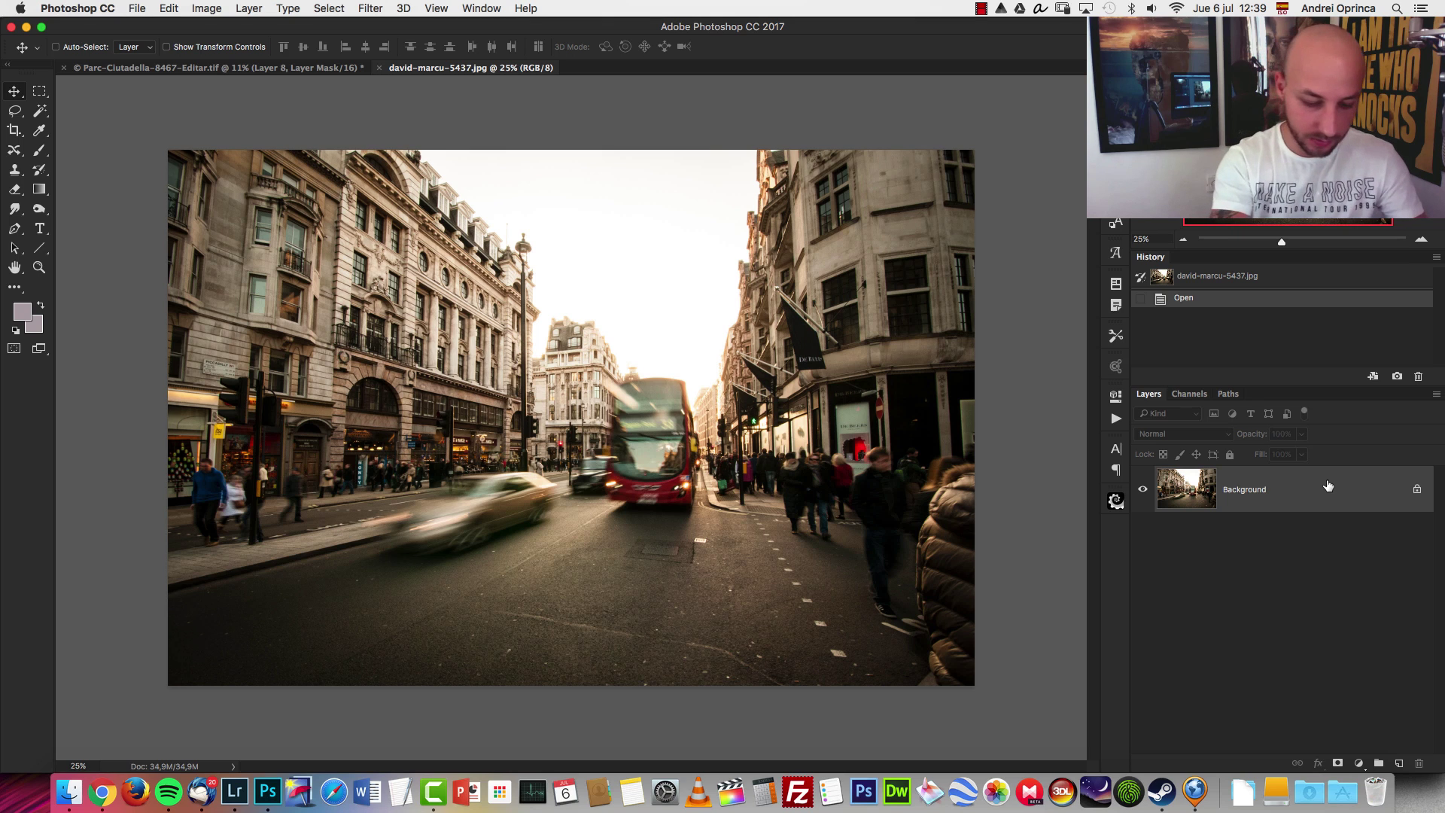
- Duplicate the photo layer twice and rename the lower copy Midtones
key(super+j)
key(super+j)
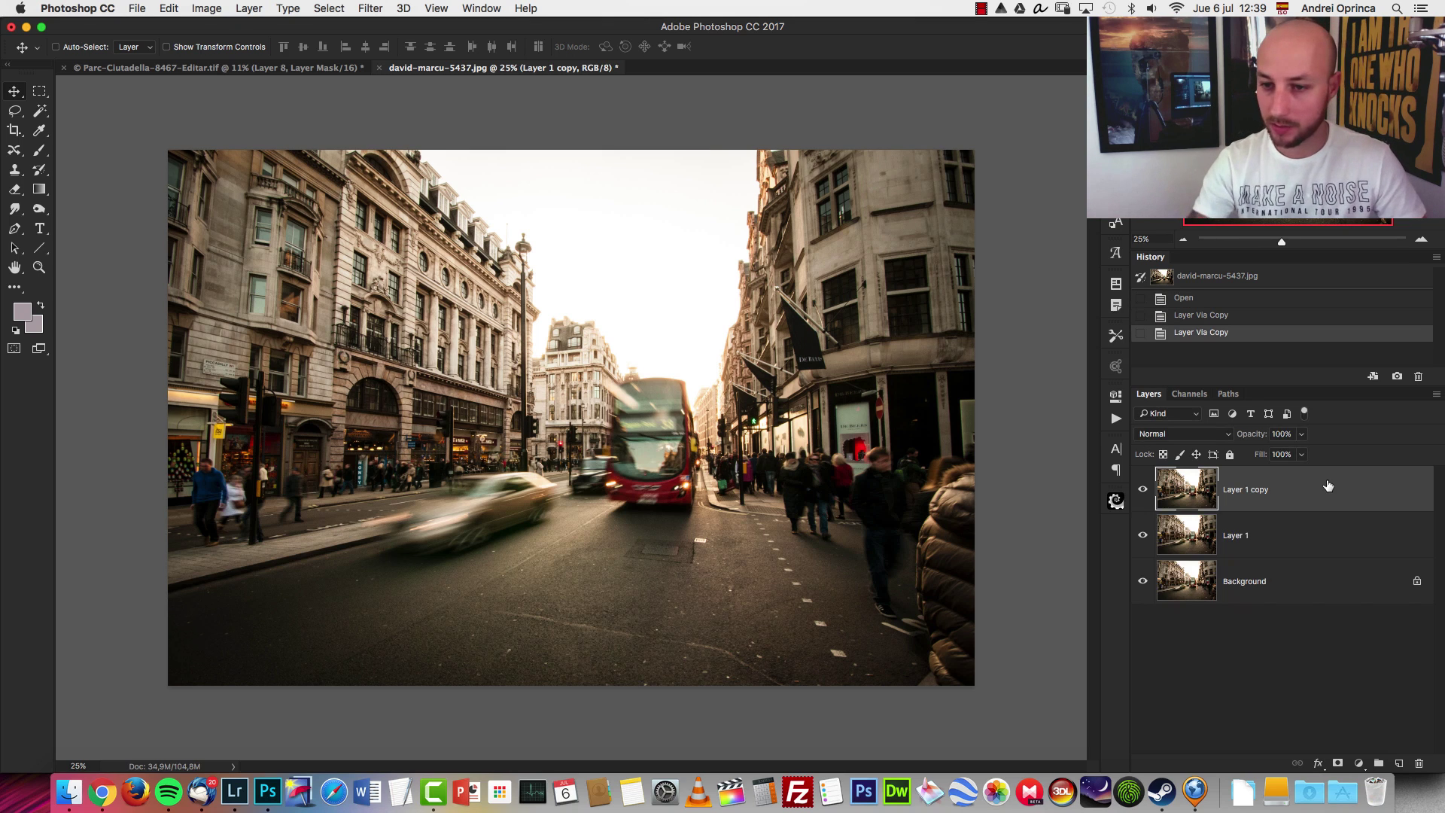
click(1316, 536)
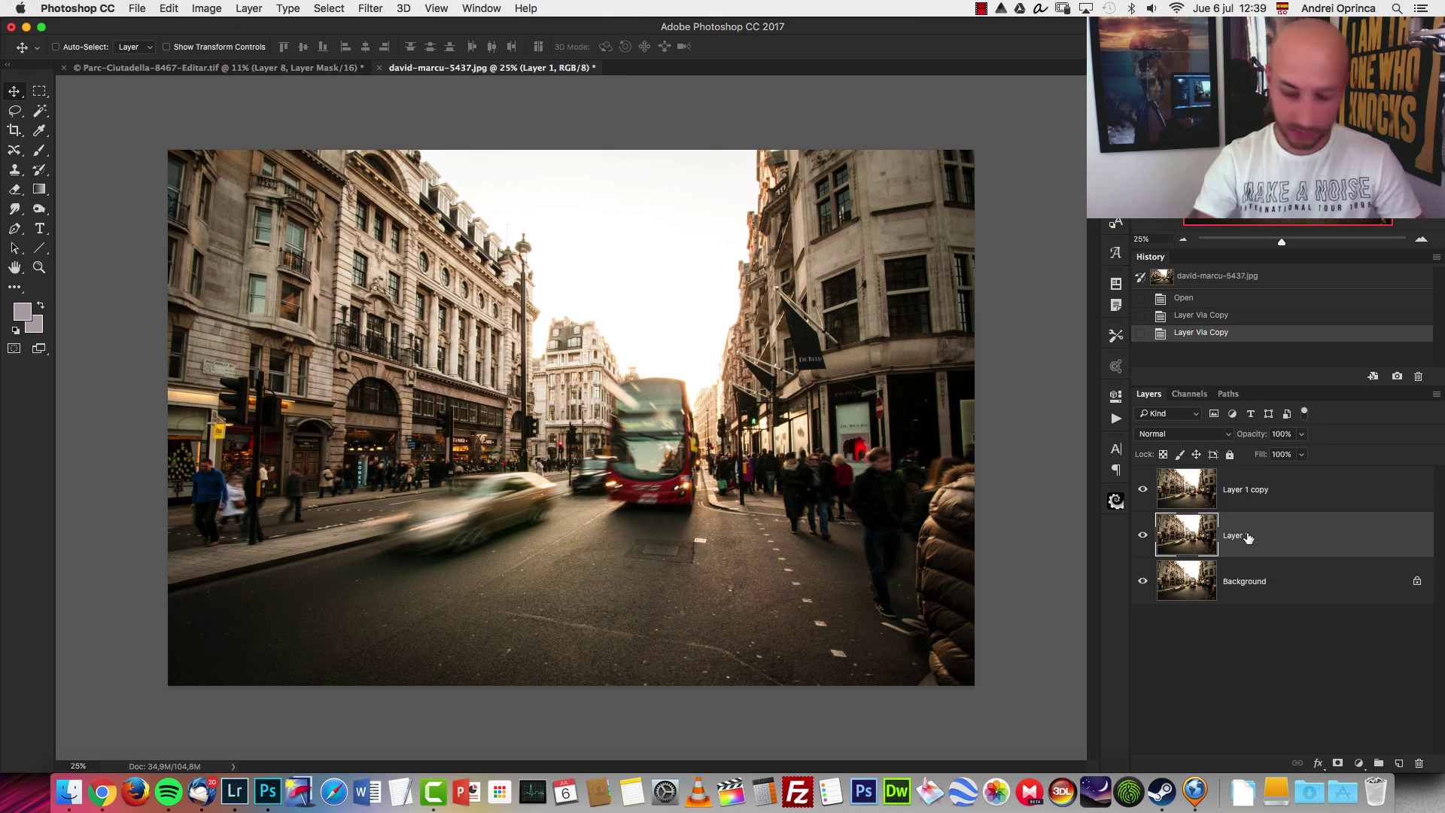
double_click(1238, 535)
text(Midtone)
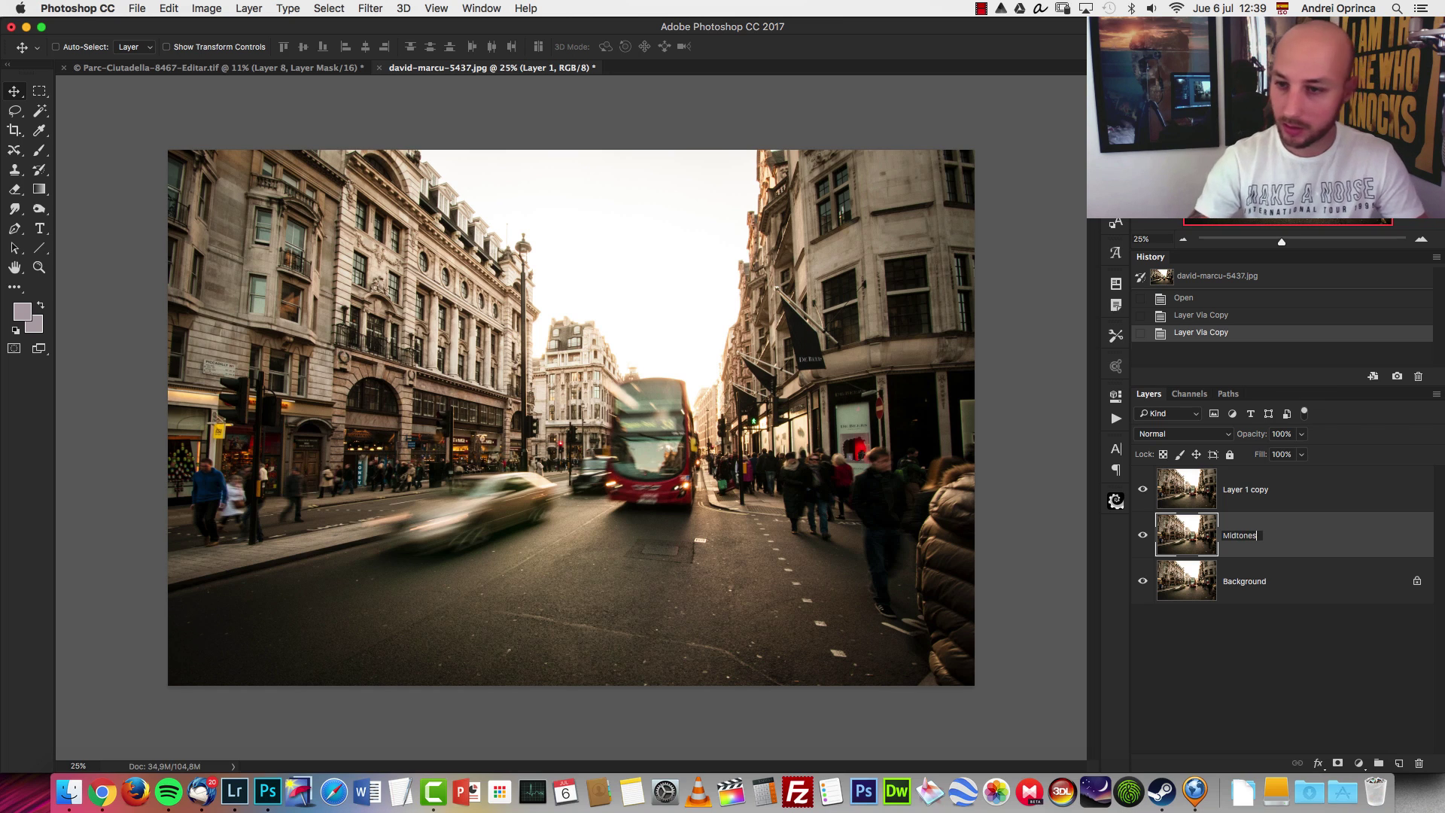
text(s)
key(Return)
- Rename the upper copy Shadows, hide it, and select Midtones
double_click(1254, 489)
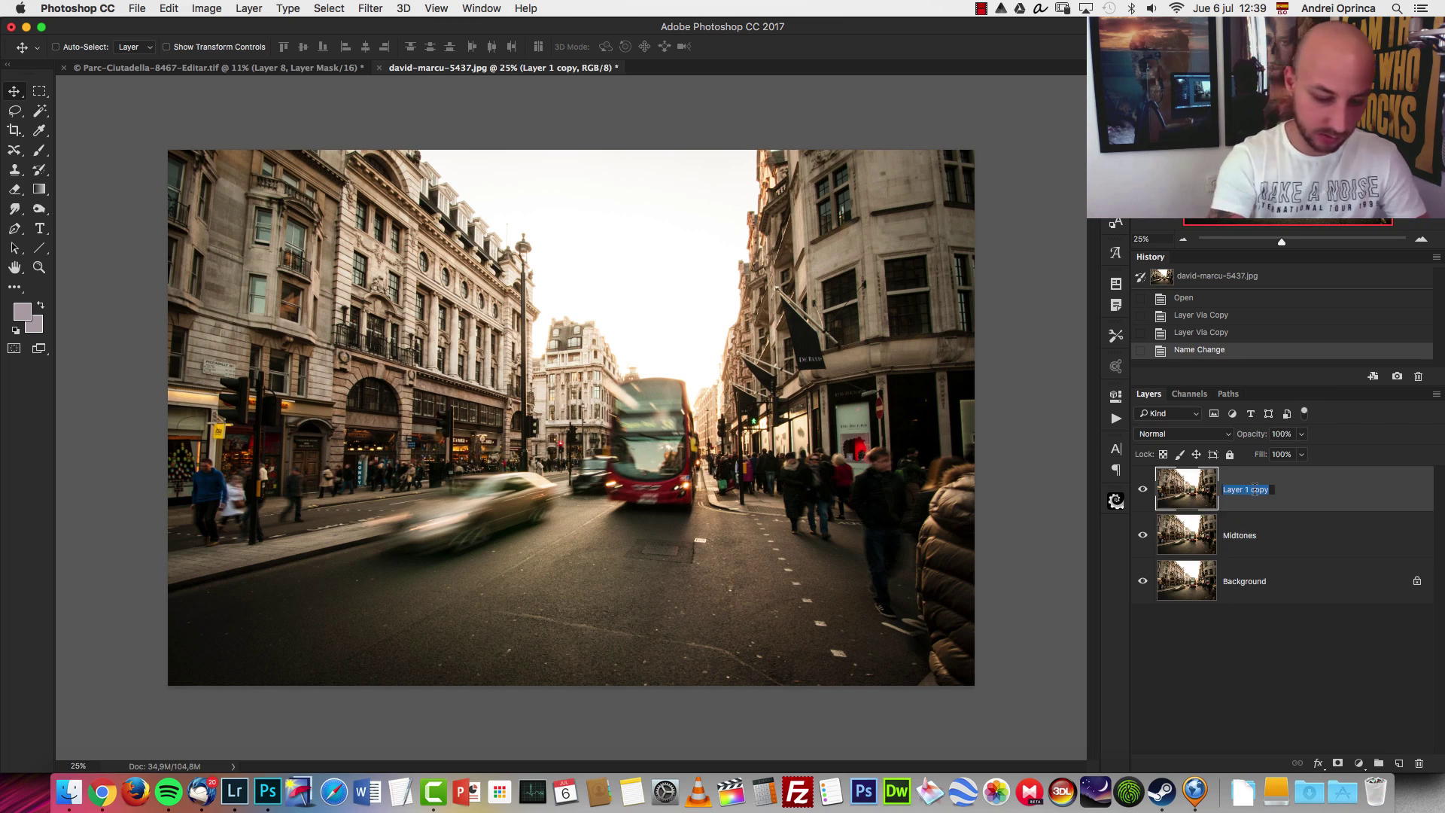
text(H)
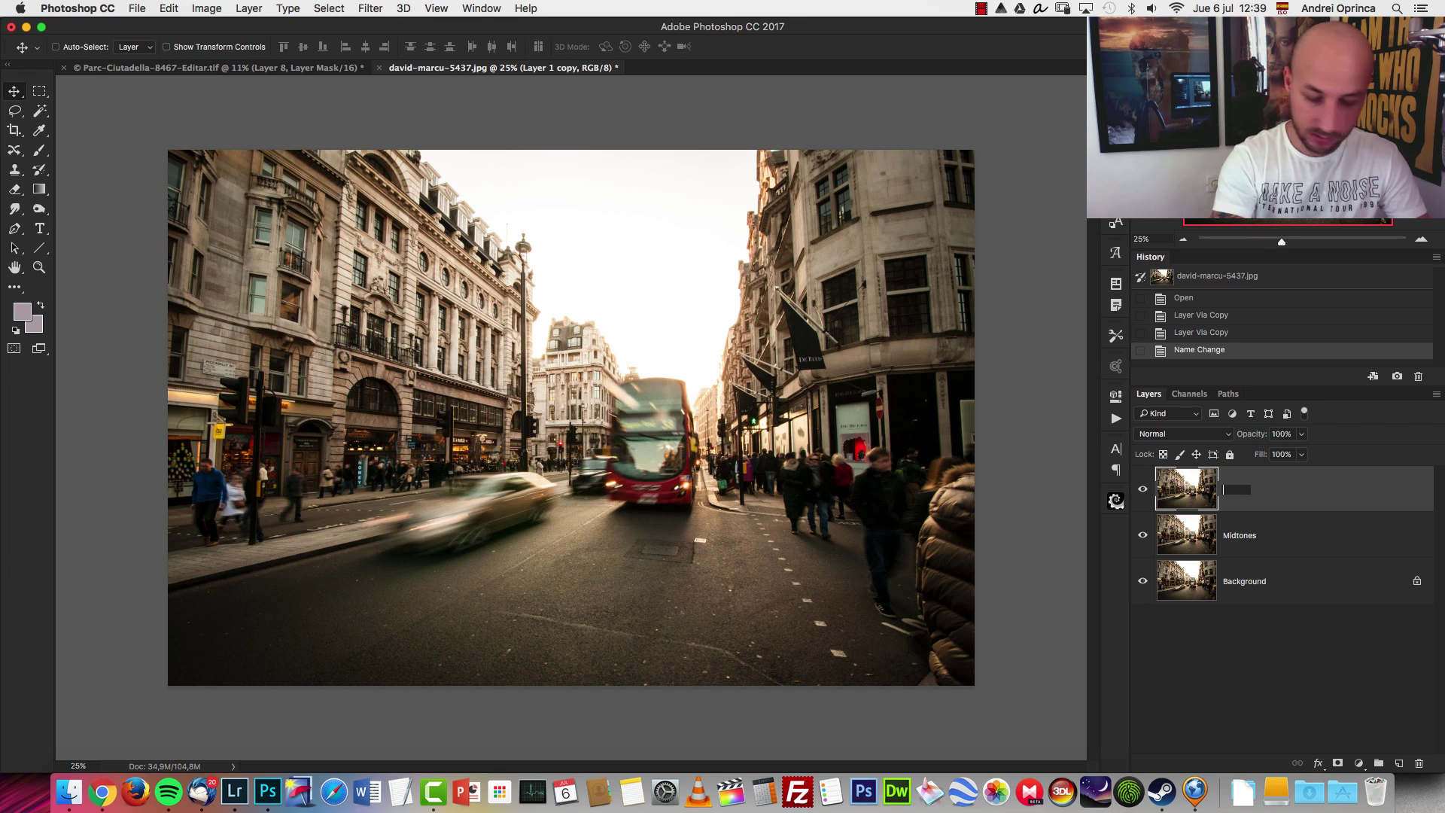
key(Return)
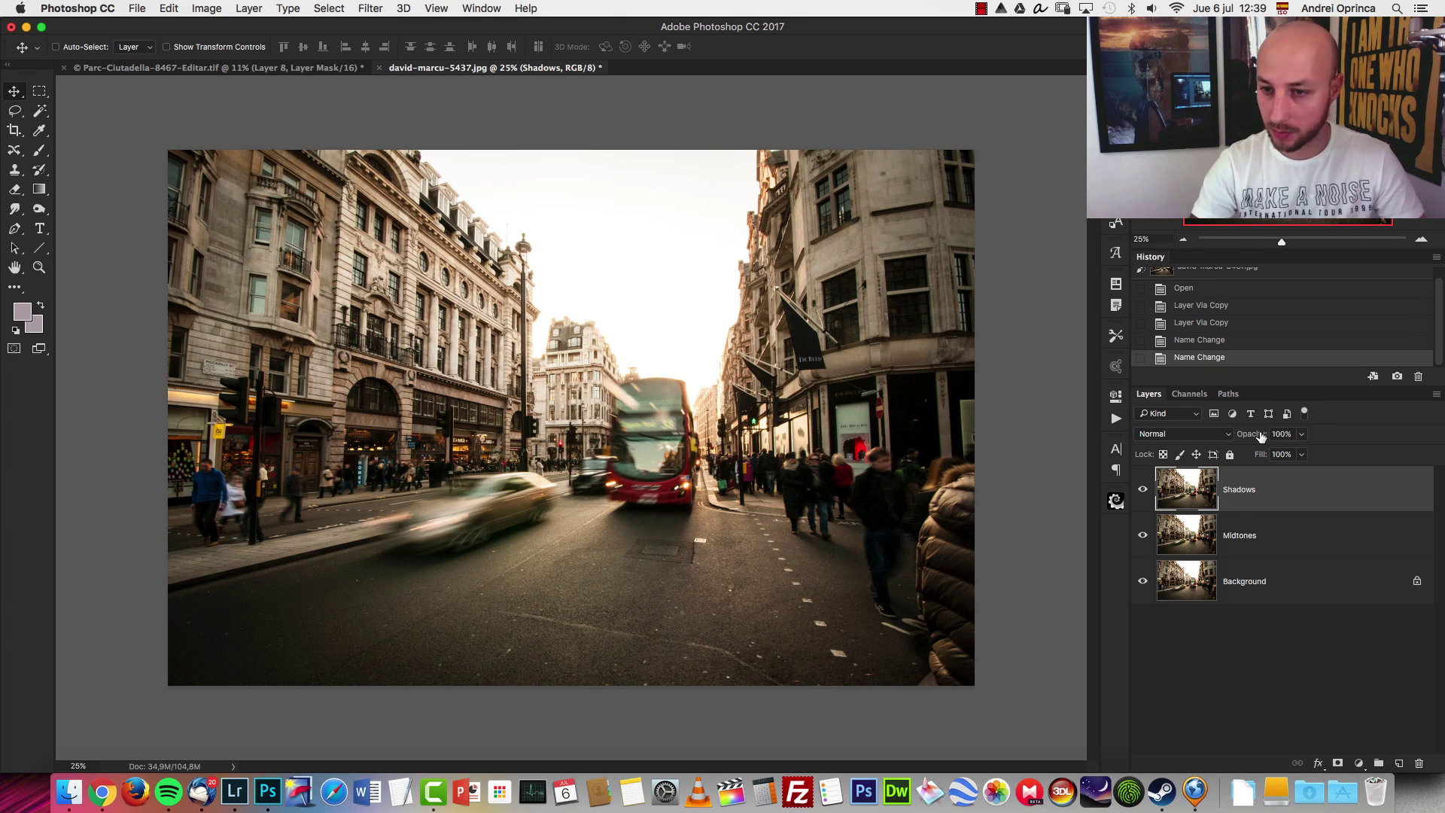
click(1143, 489)
click(1292, 534)
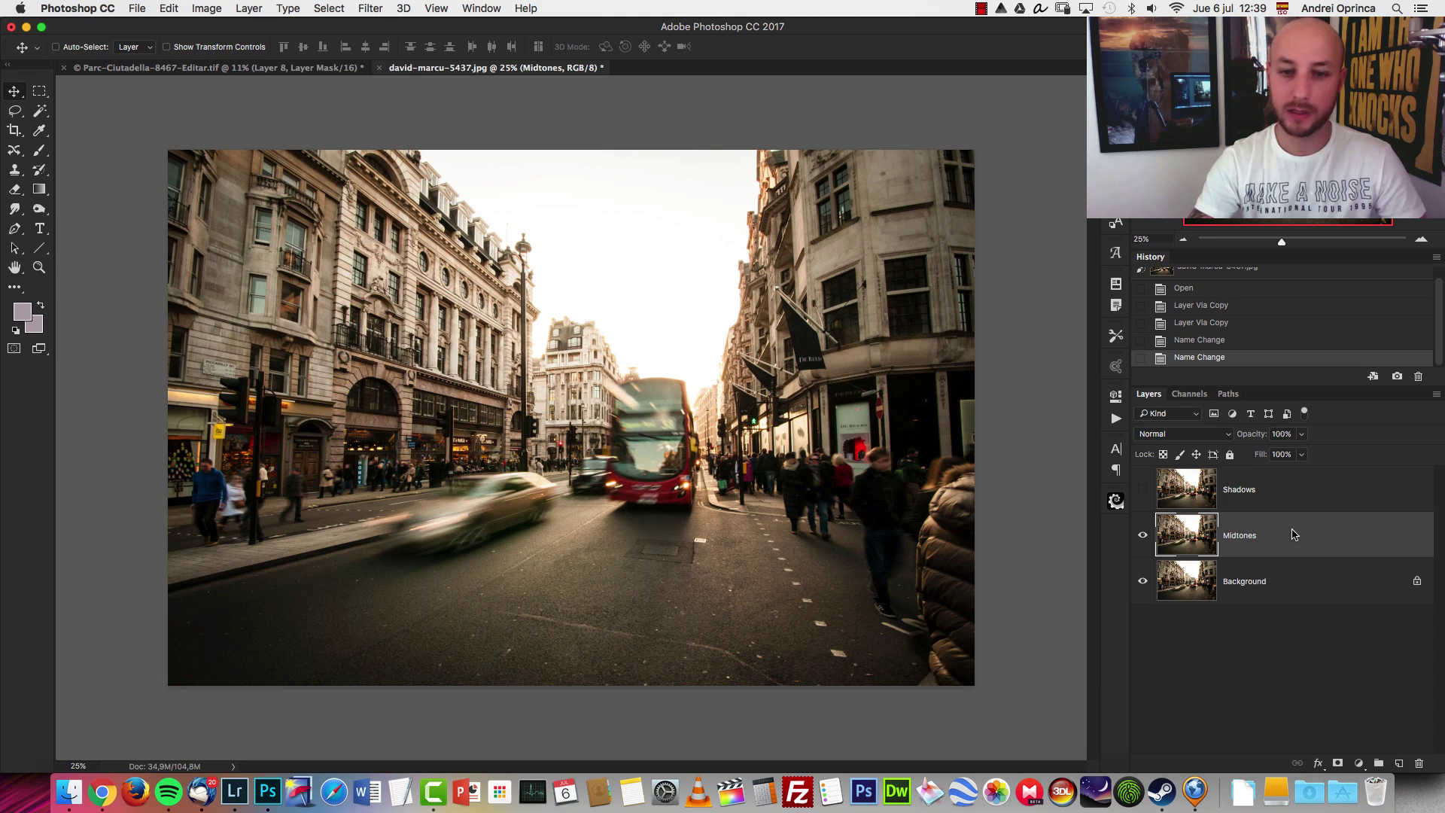
- Add a Levels adjustment layer clipped to the Midtones layer
click(1358, 762)
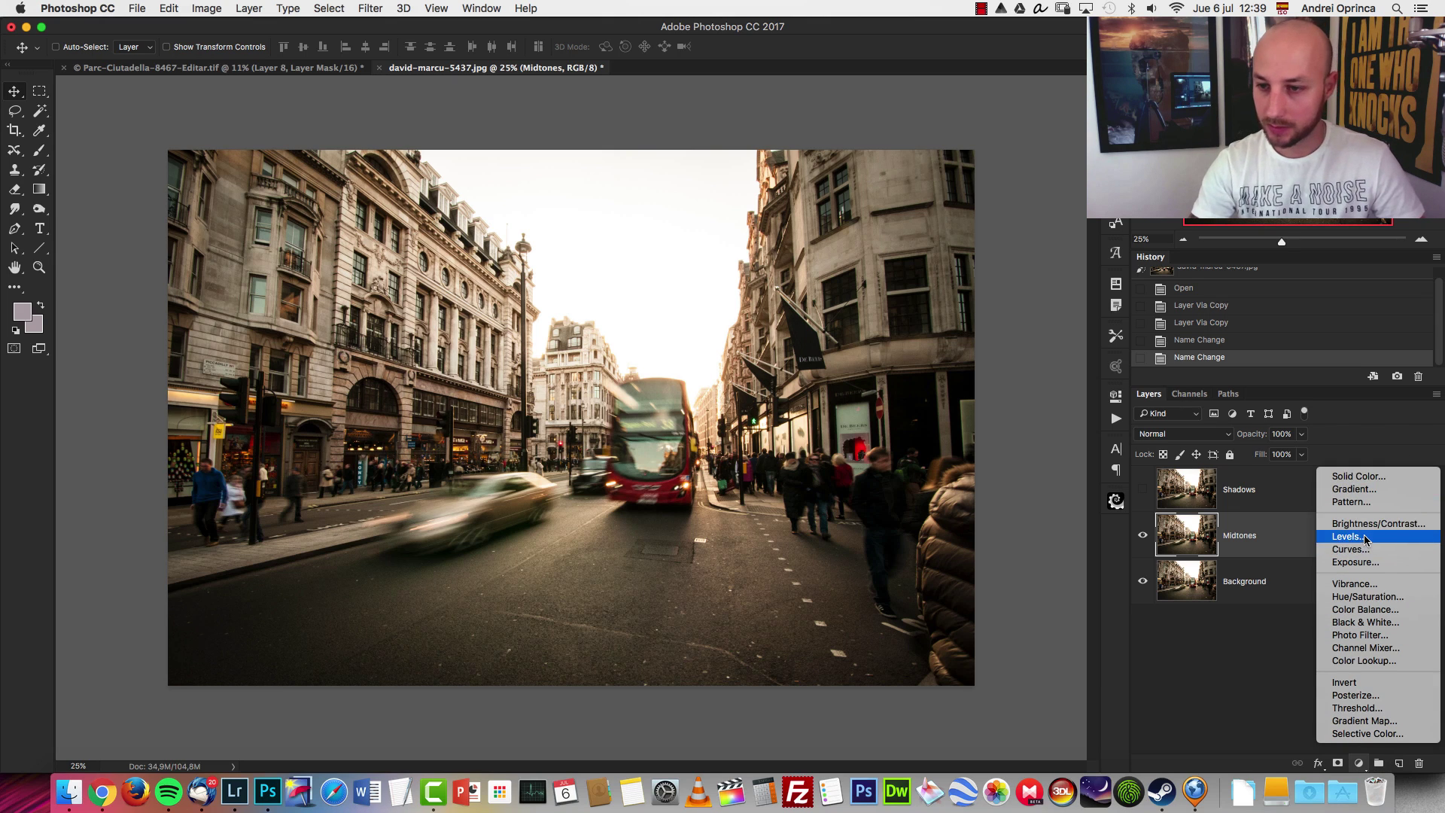
click(1346, 560)
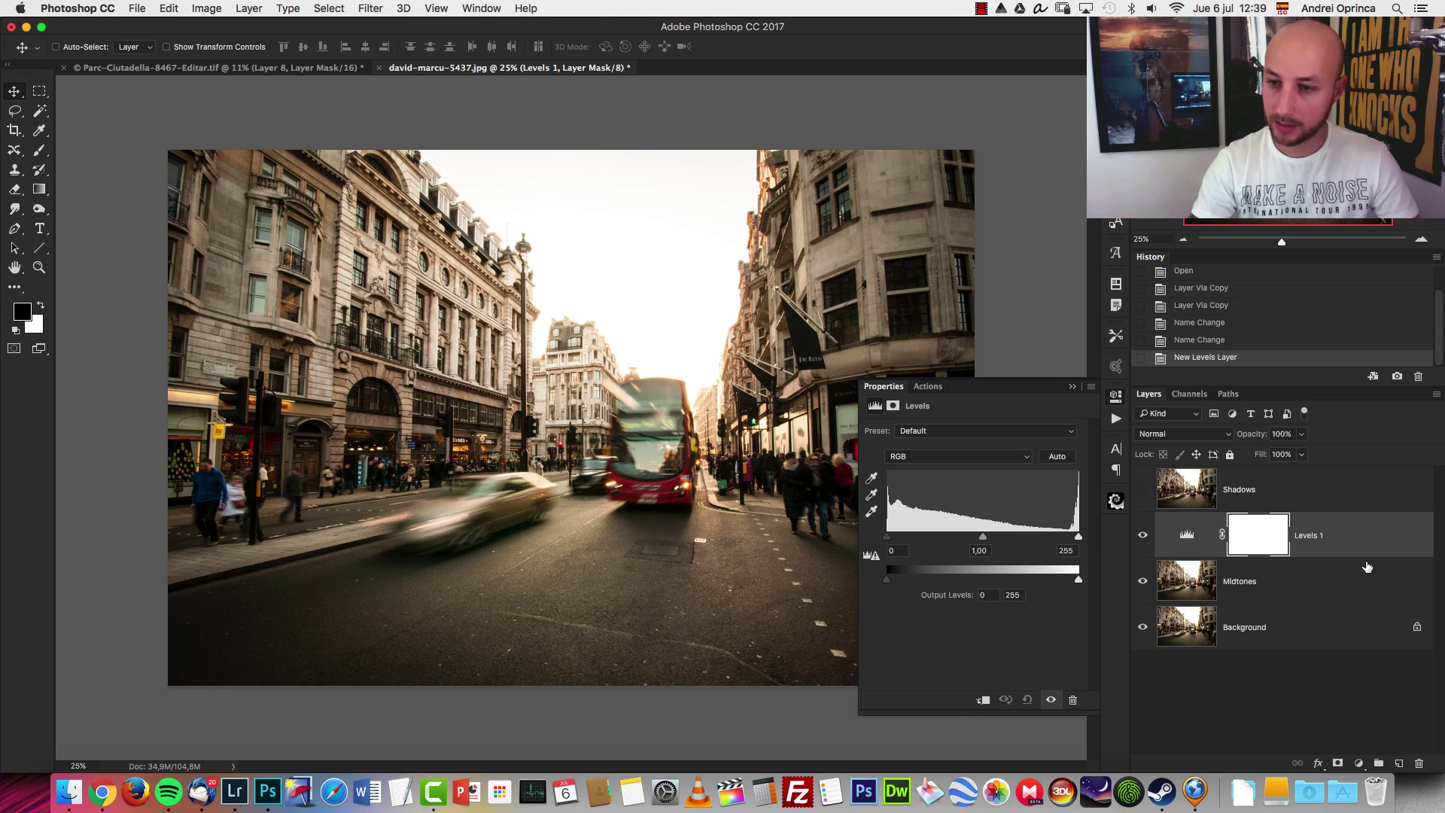
drag(1367, 560, 1367, 555)
alt+click(1367, 555)
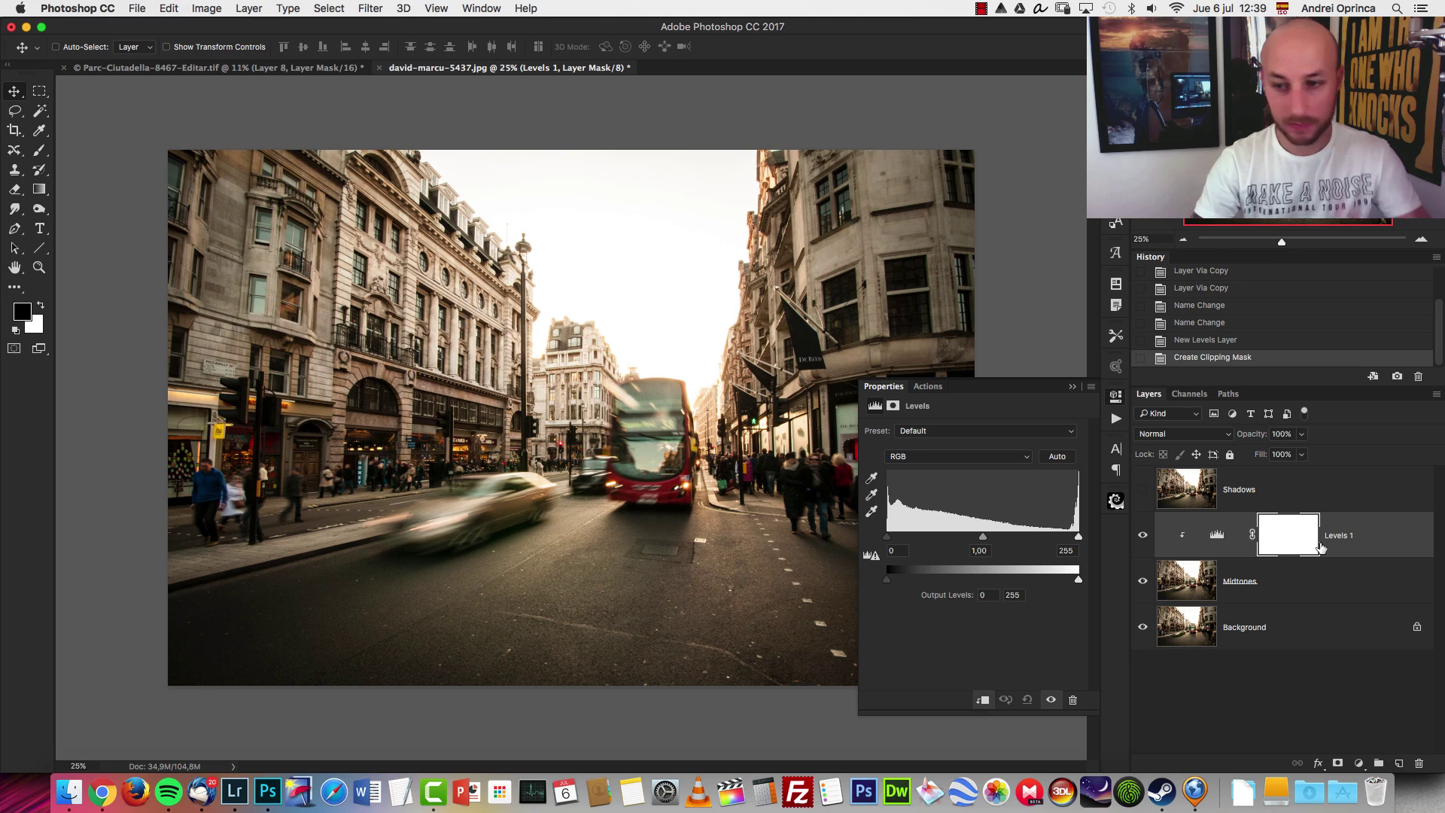
click(1354, 554)
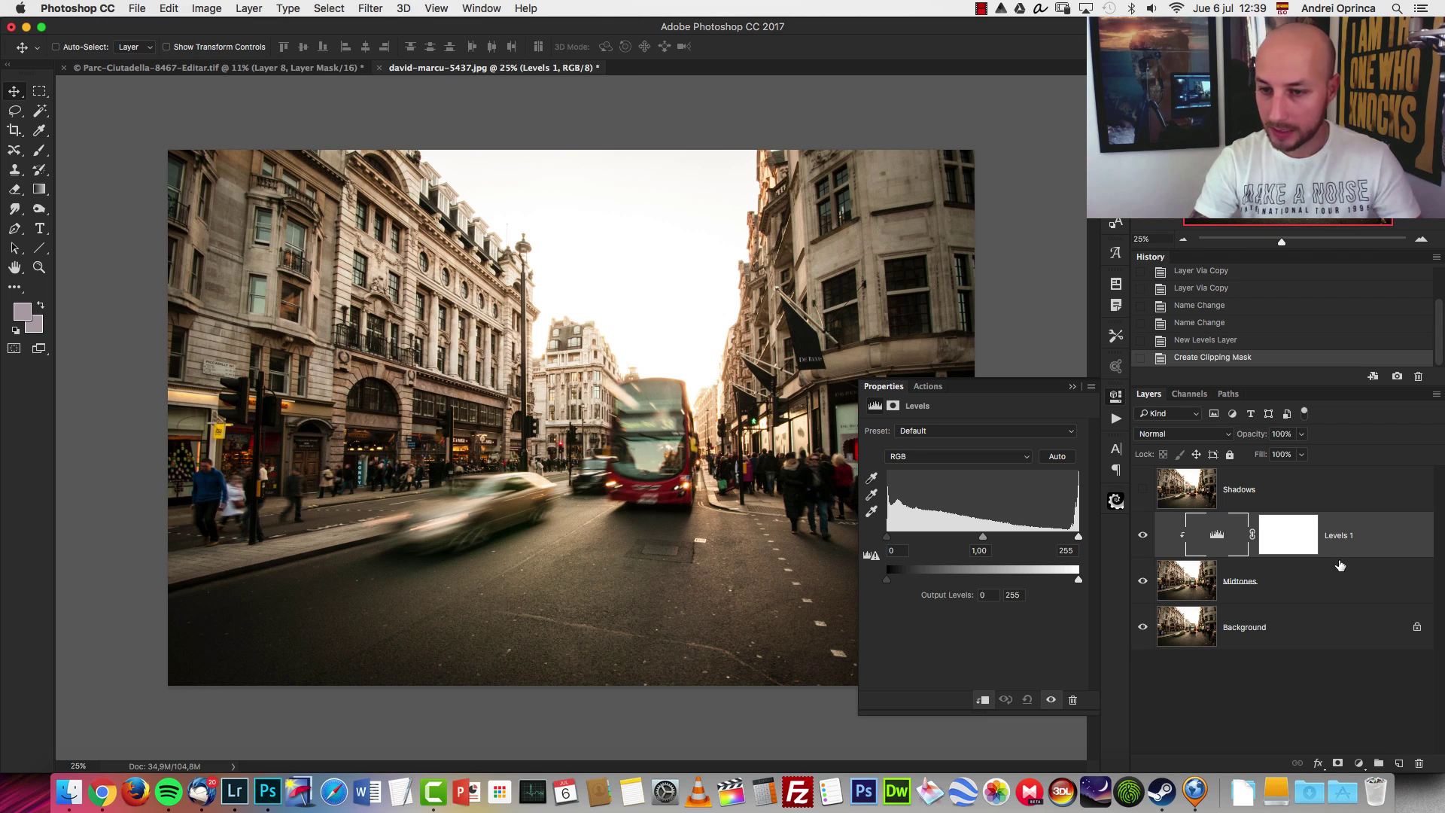
click(1293, 535)
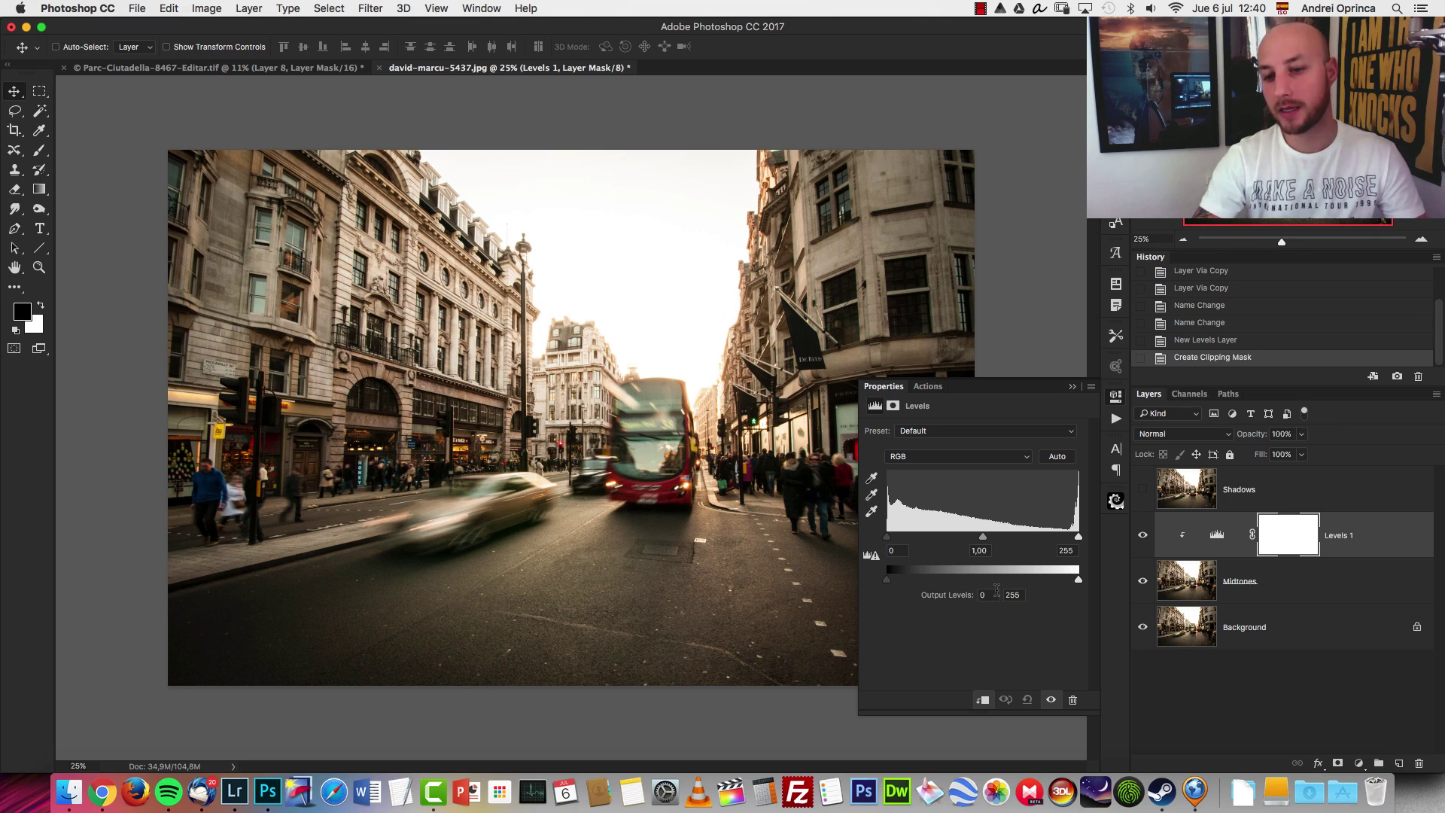
- Narrow the Levels output range to about 110–162, flattening the photo to grey
click(984, 594)
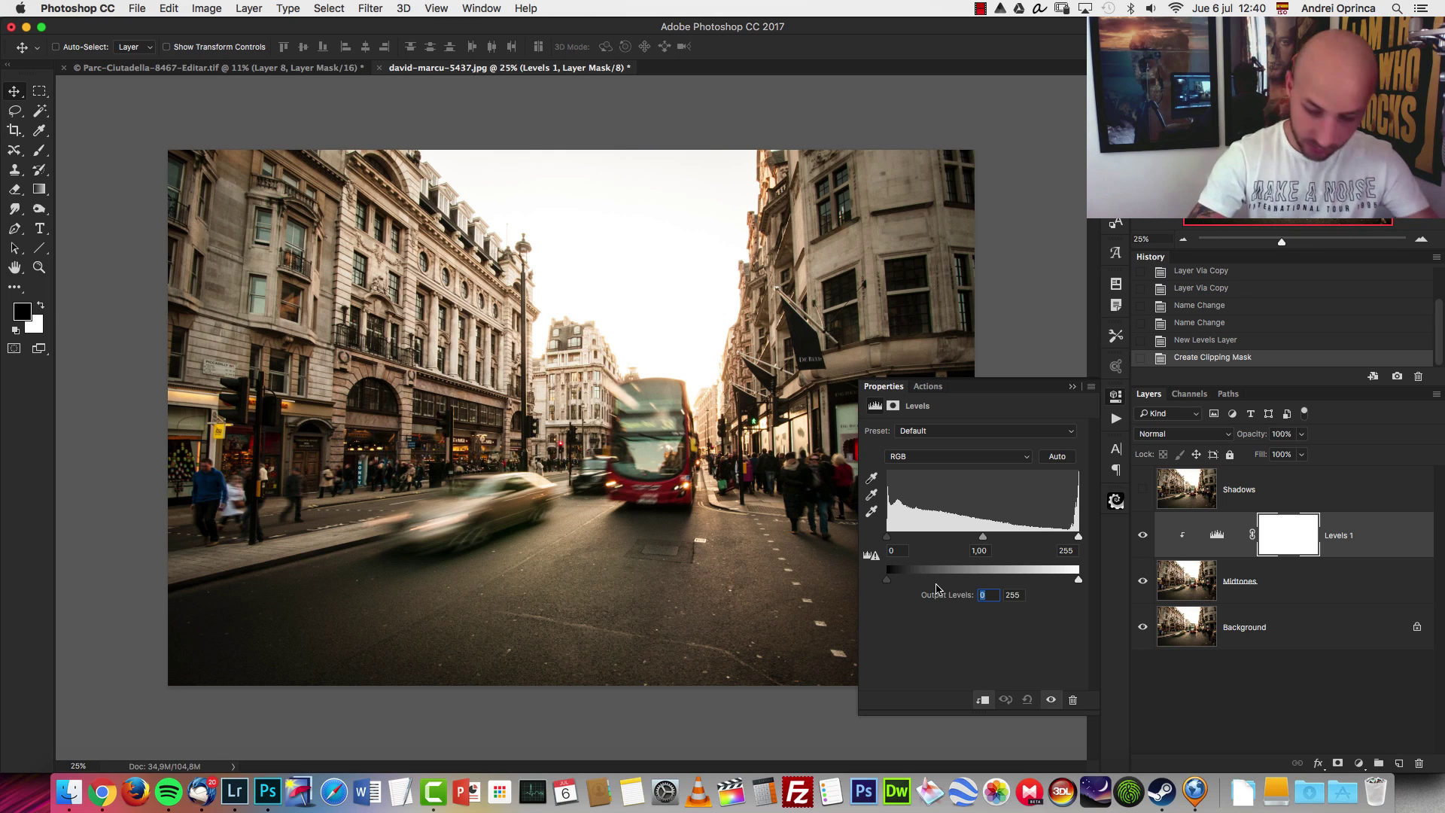
text(103)
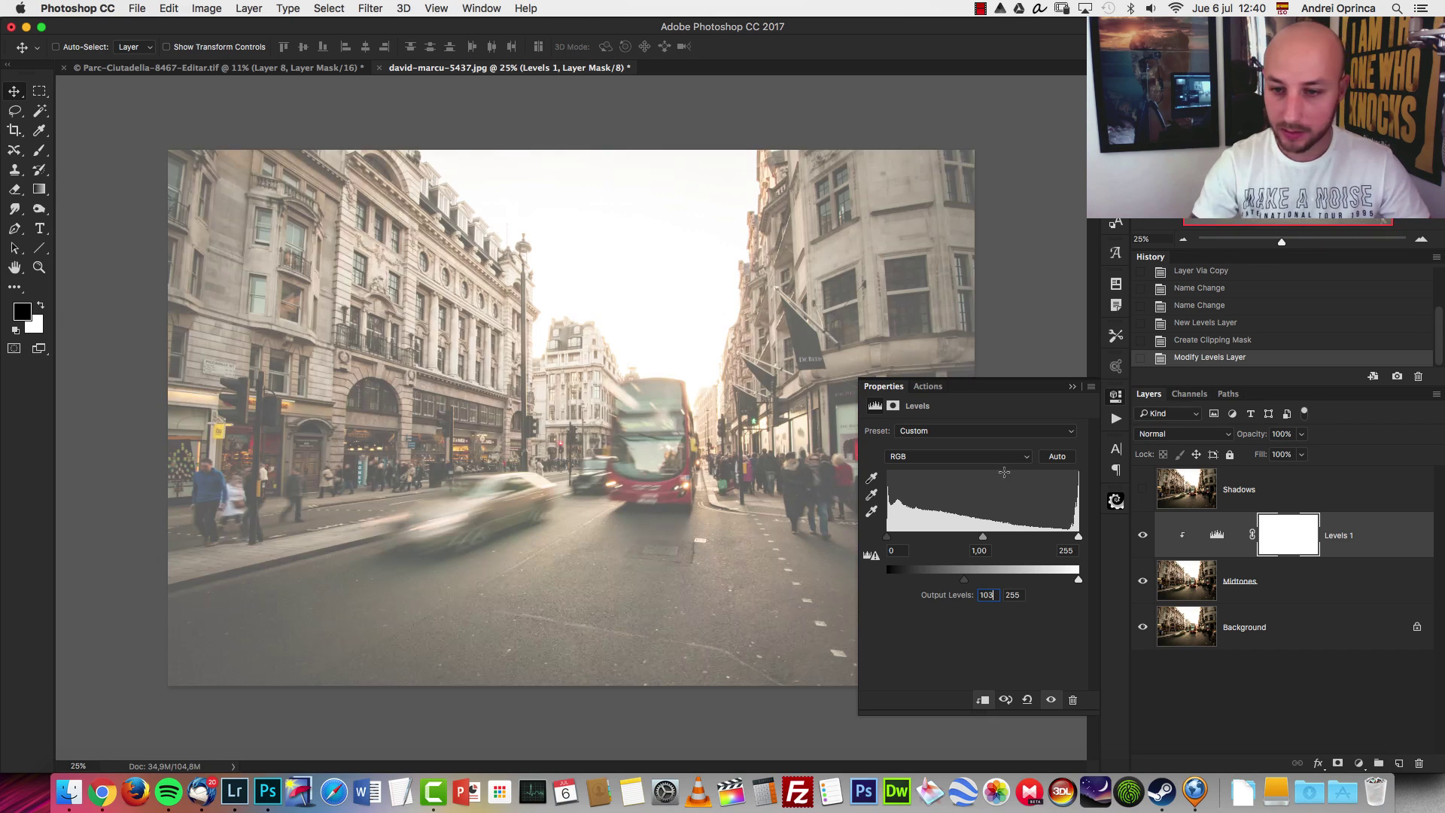
click(1012, 595)
text(176)
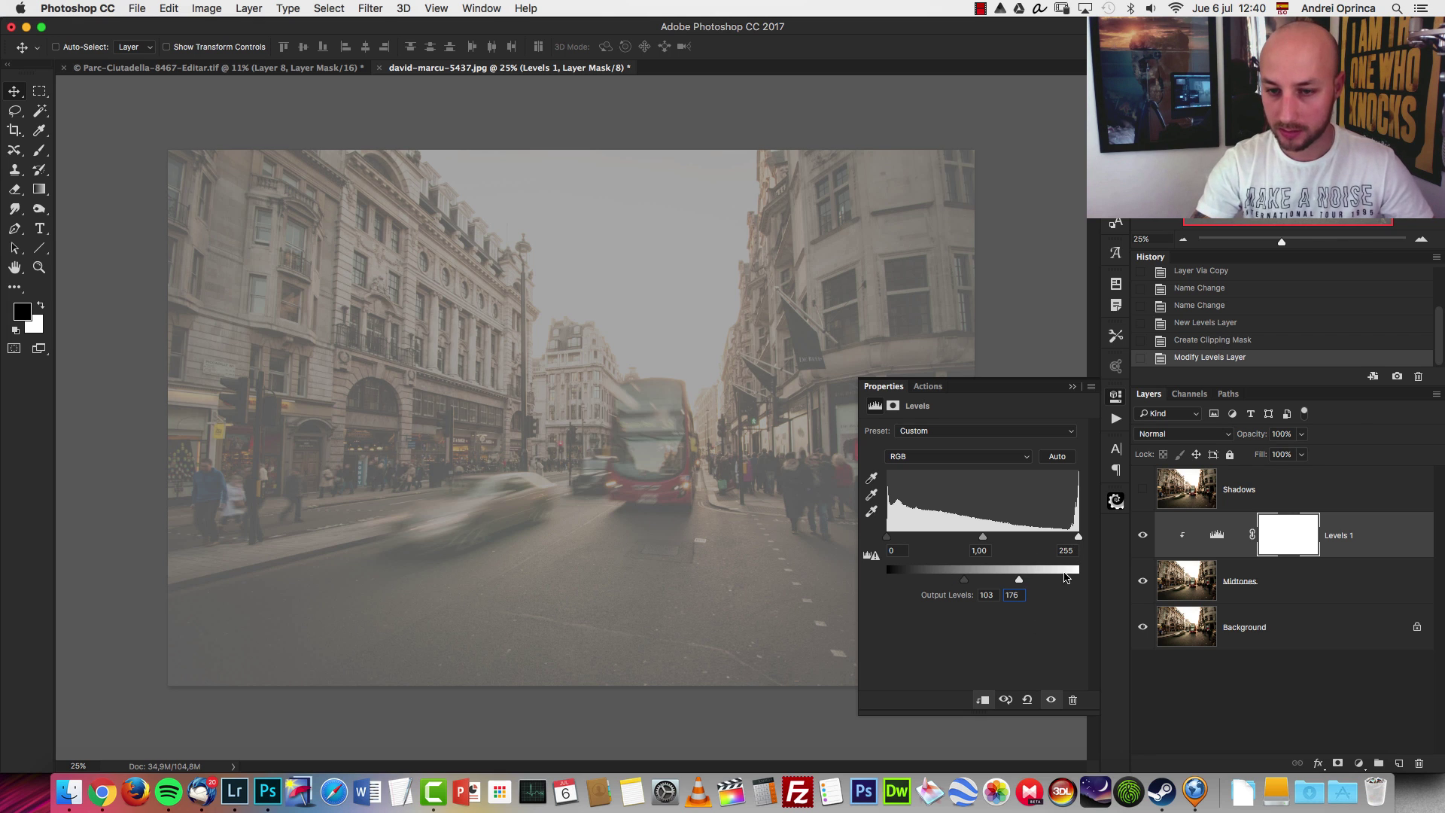
drag(1018, 583, 1014, 582)
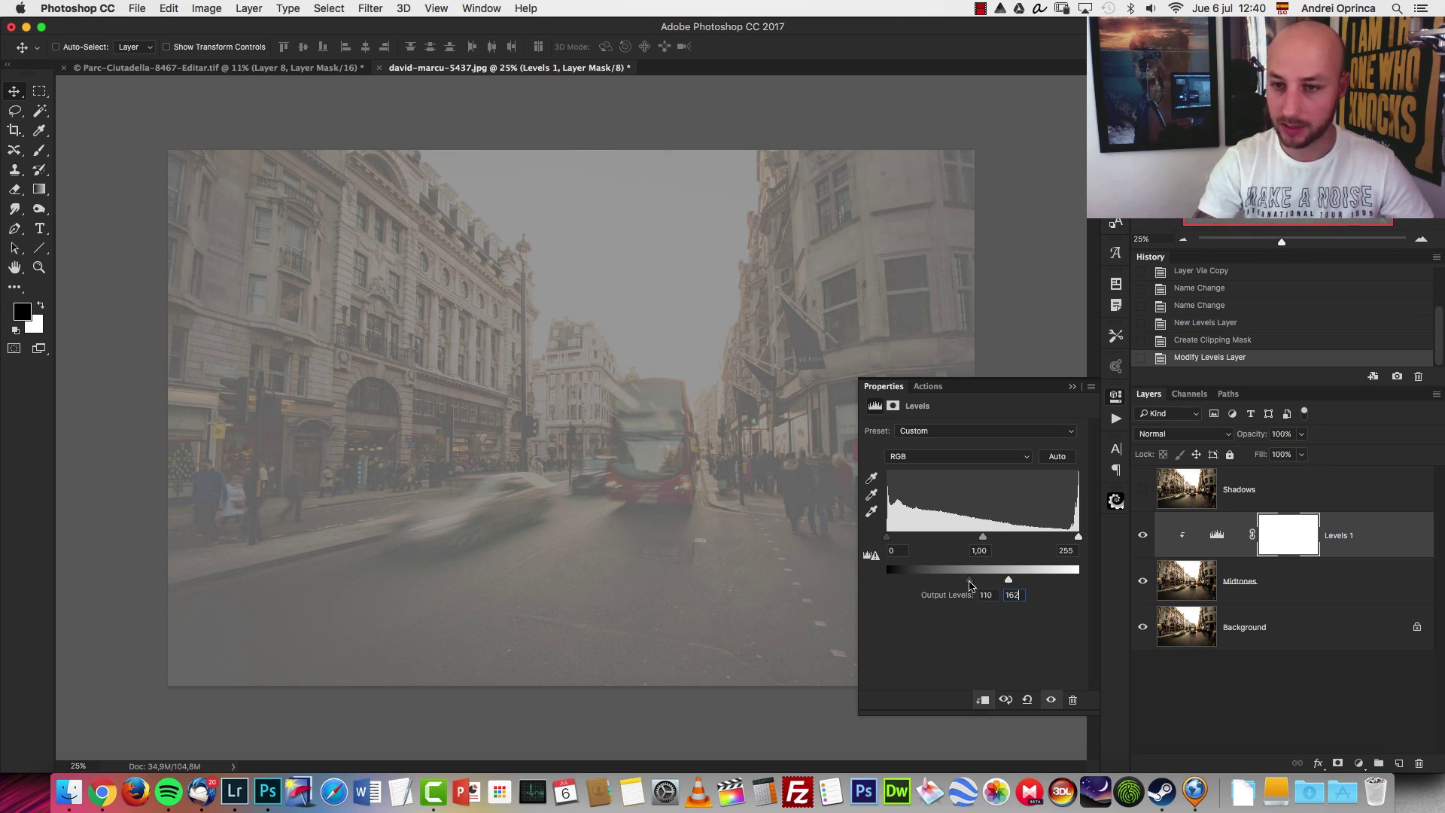
- Show the Shadows layer and add a Levels adjustment clipped to it
click(1072, 386)
click(1202, 501)
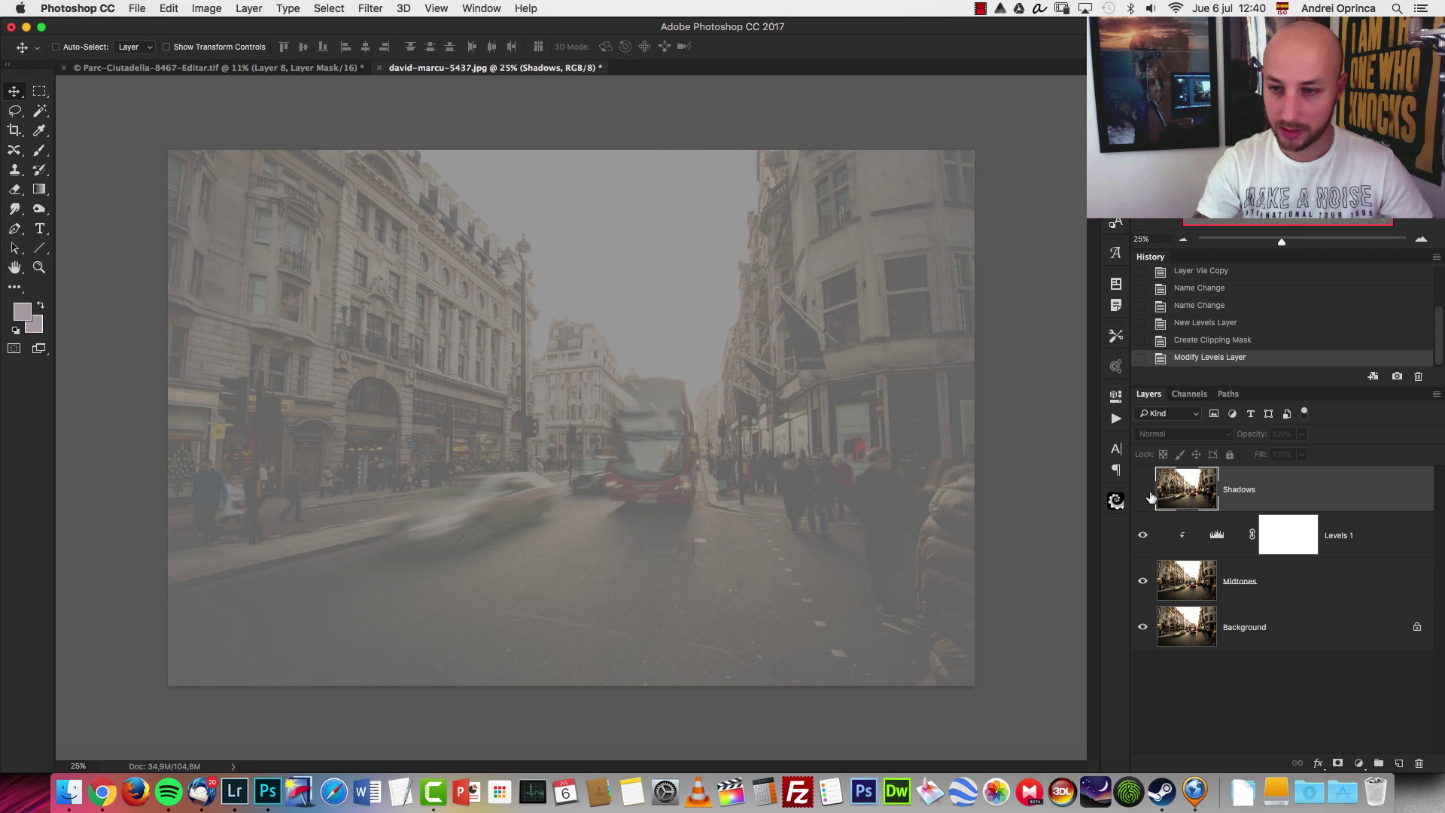
click(1144, 493)
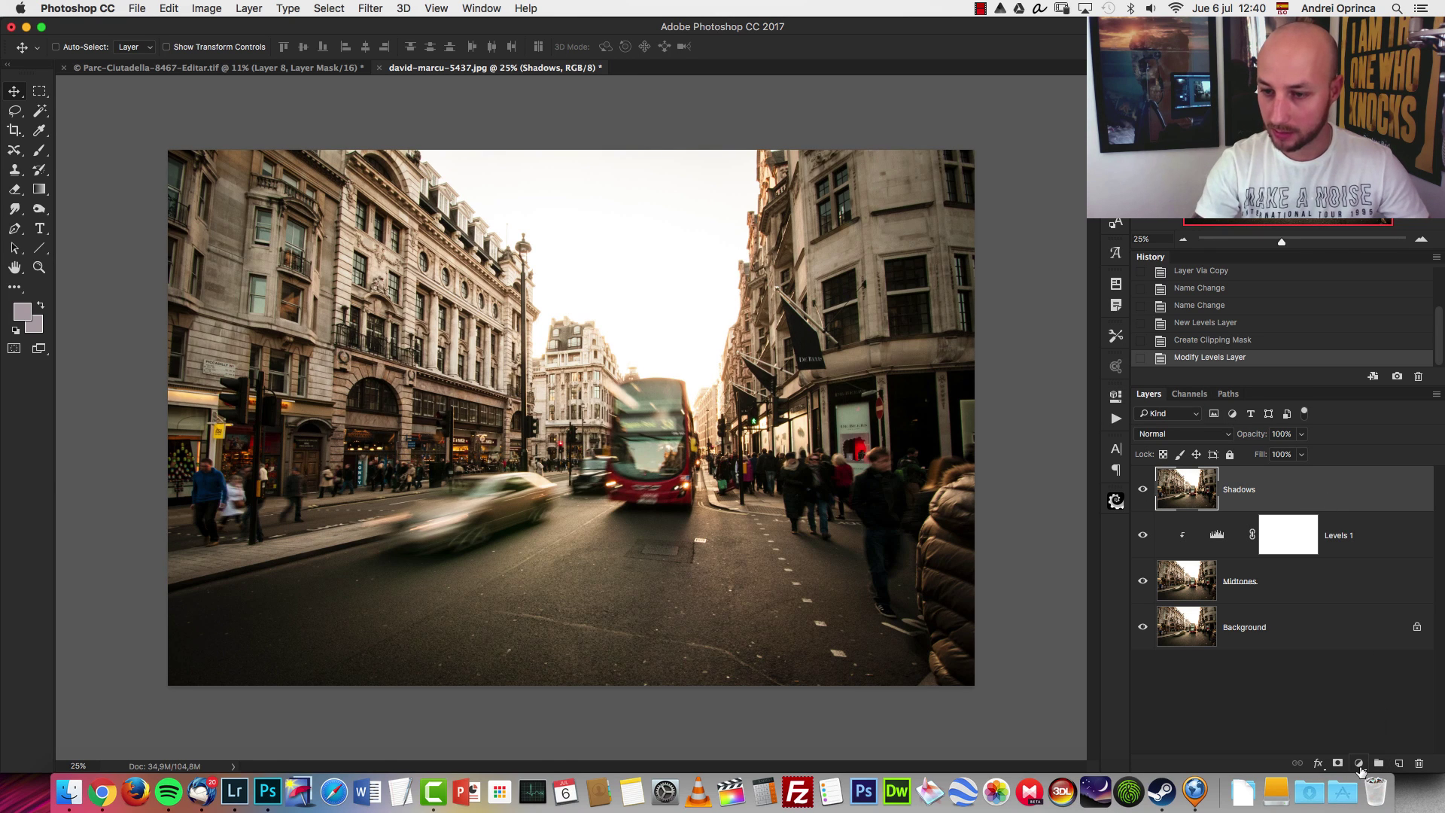
click(1358, 763)
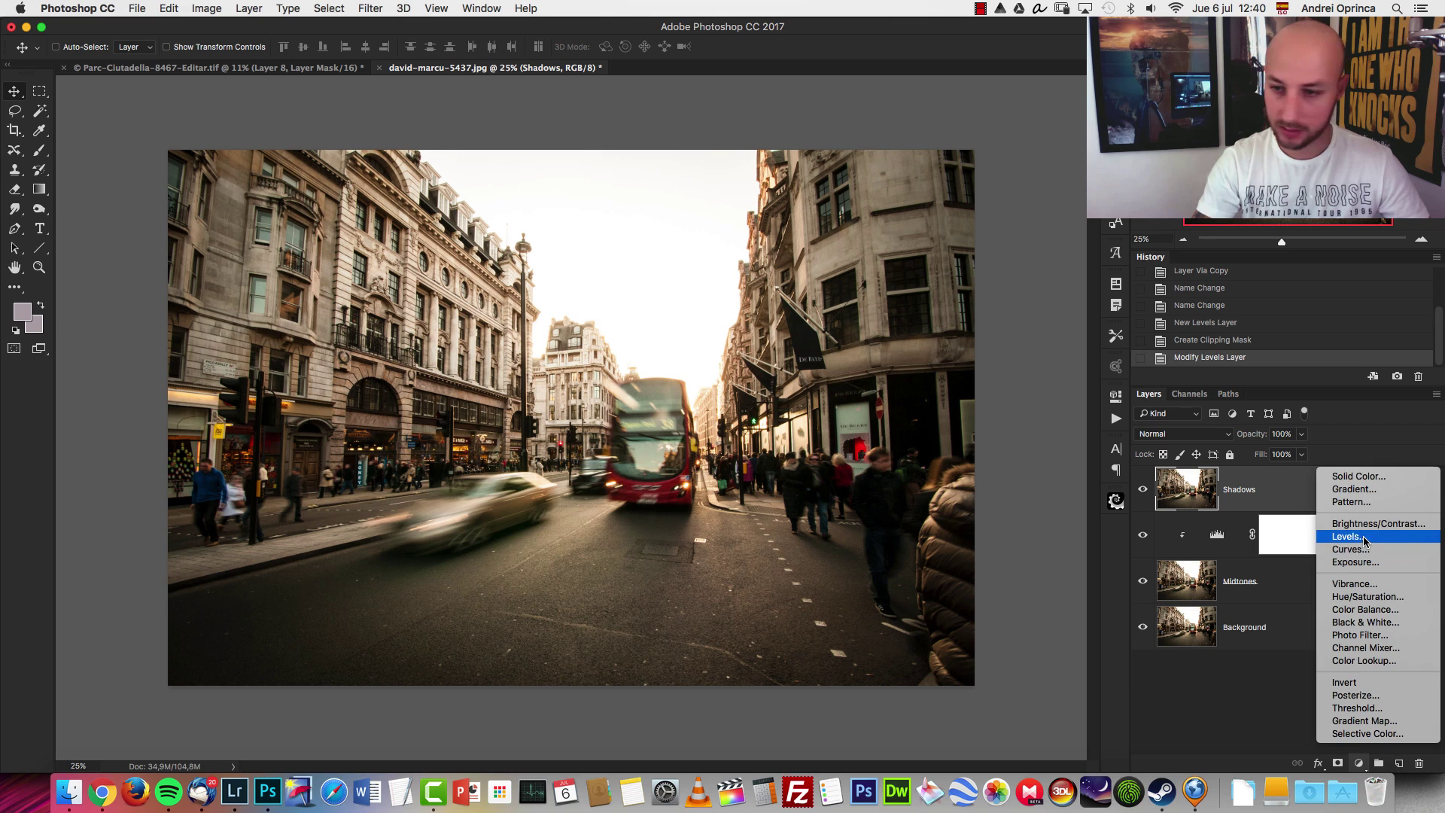
click(1351, 535)
alt+click(1359, 507)
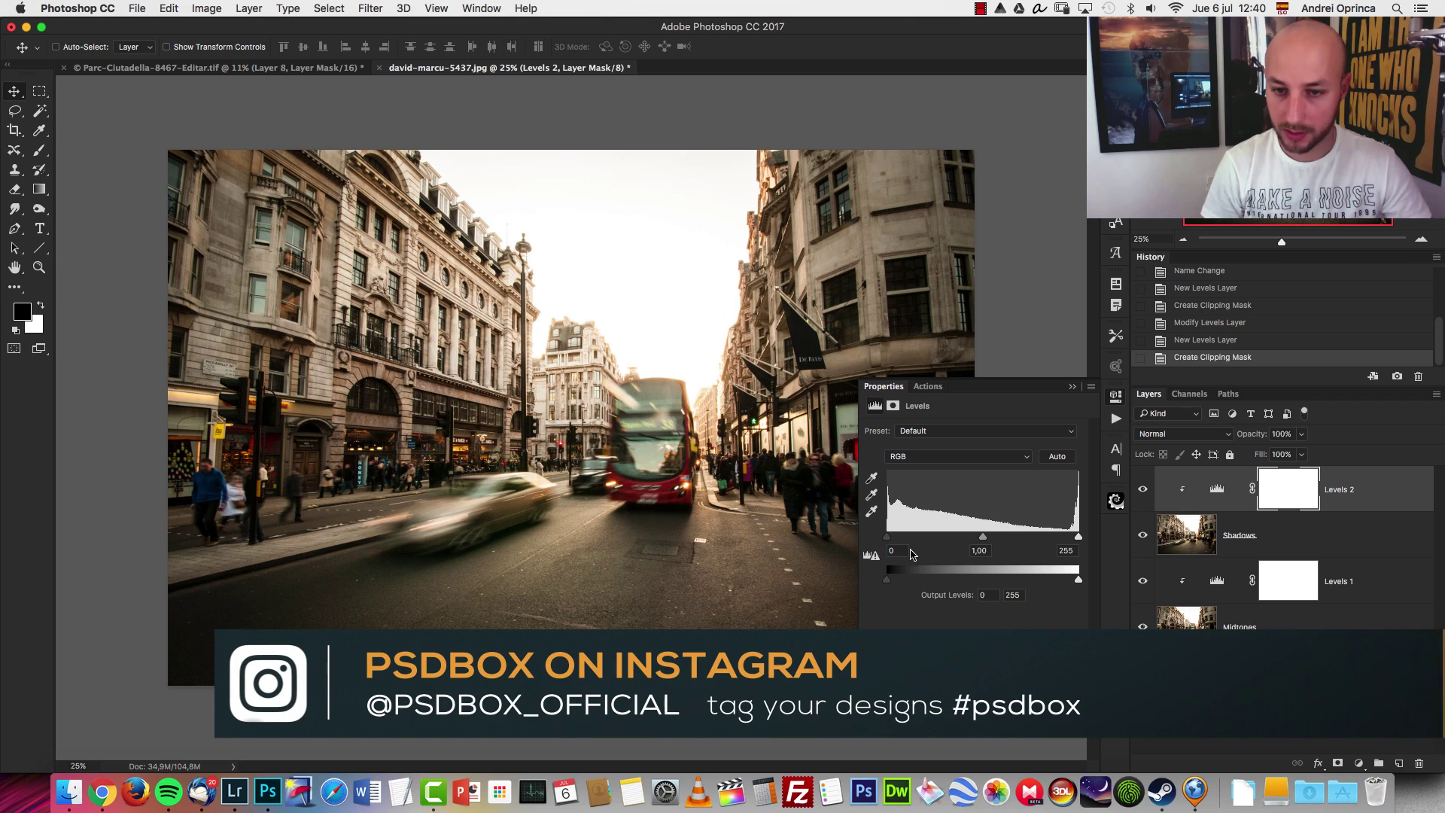
drag(886, 536, 929, 541)
- Set Shadows to Soft Light and raise Levels 2's black input to 96, lowering the white input
click(1338, 532)
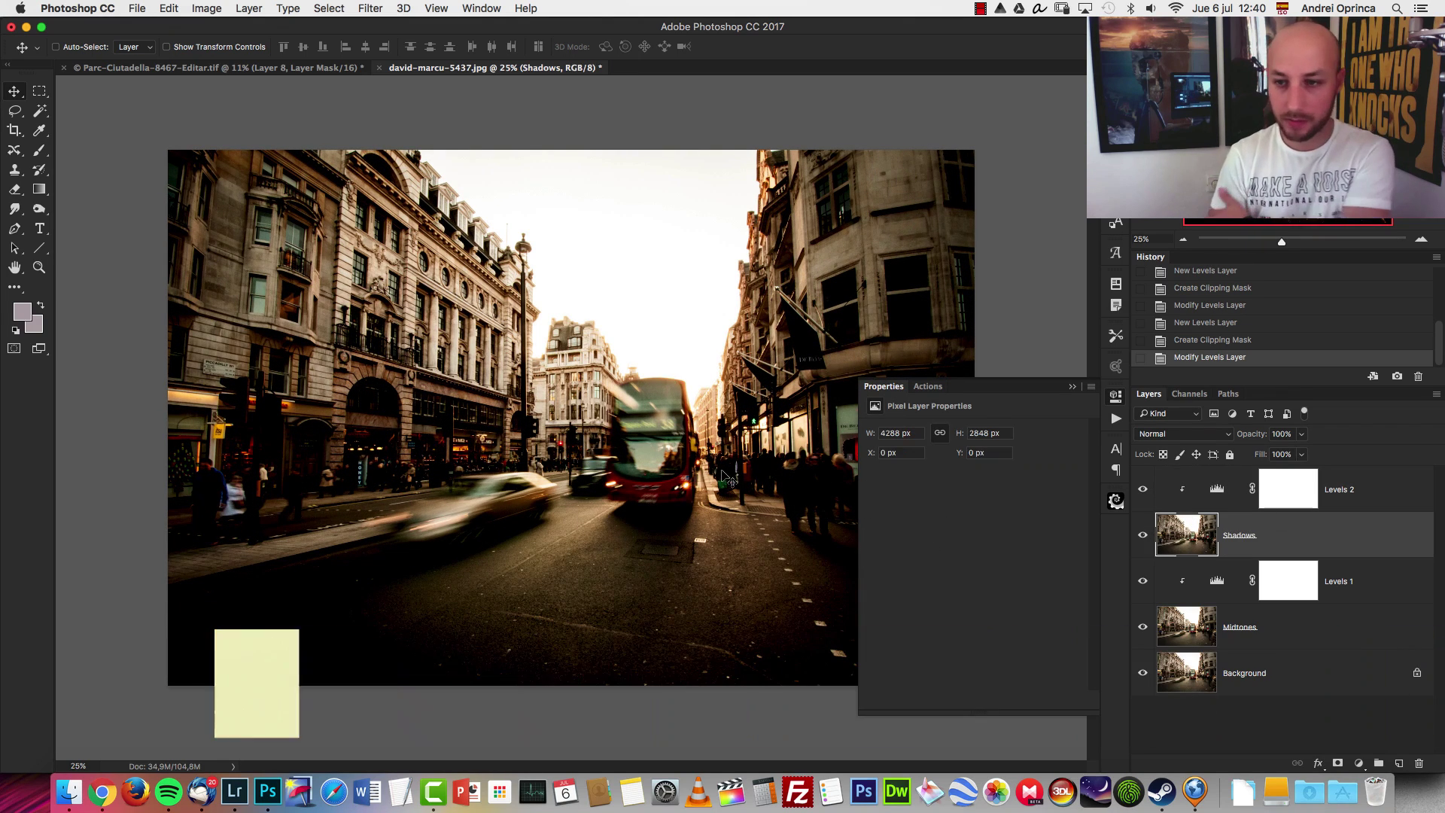
click(1196, 439)
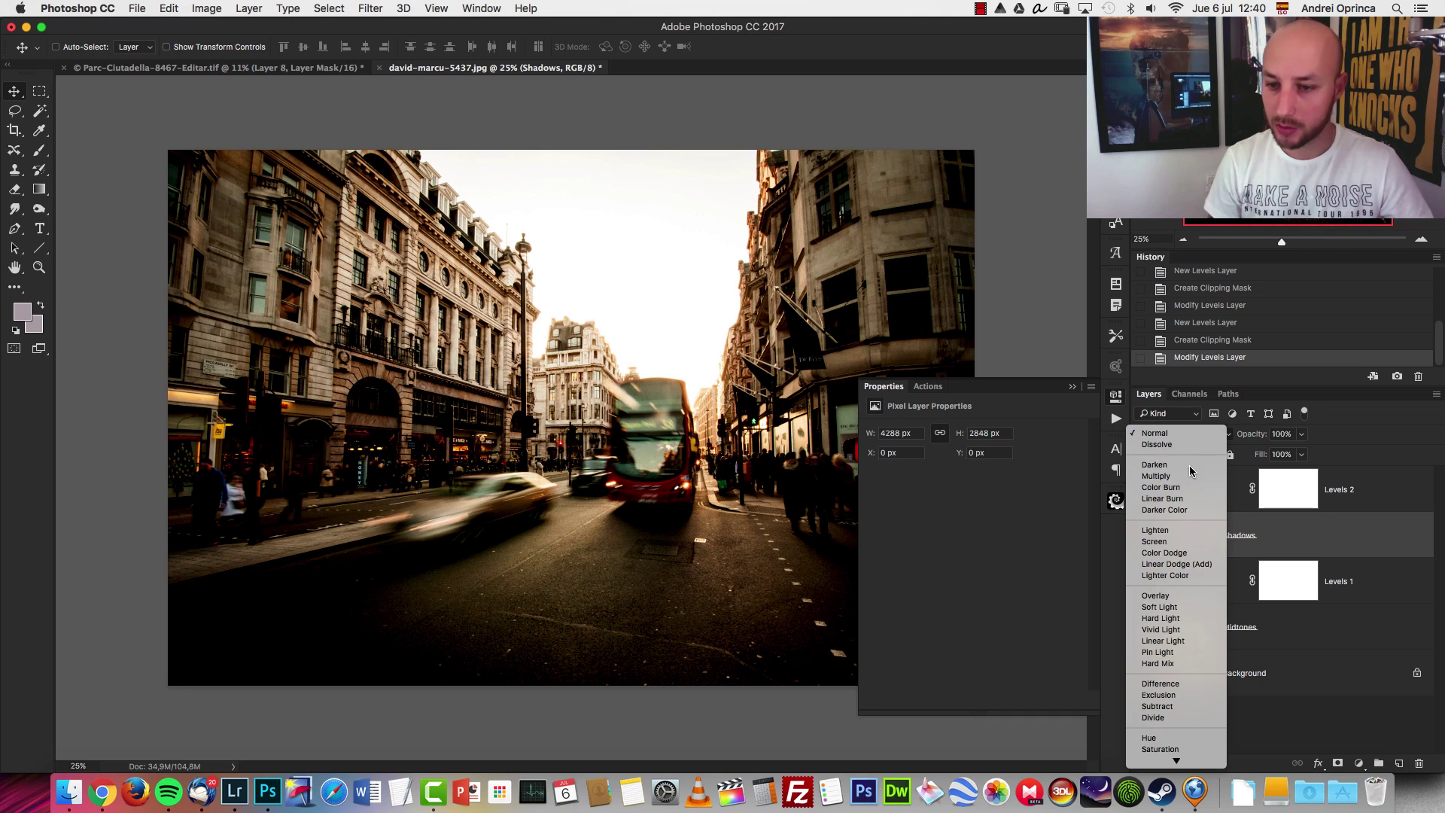
click(1176, 610)
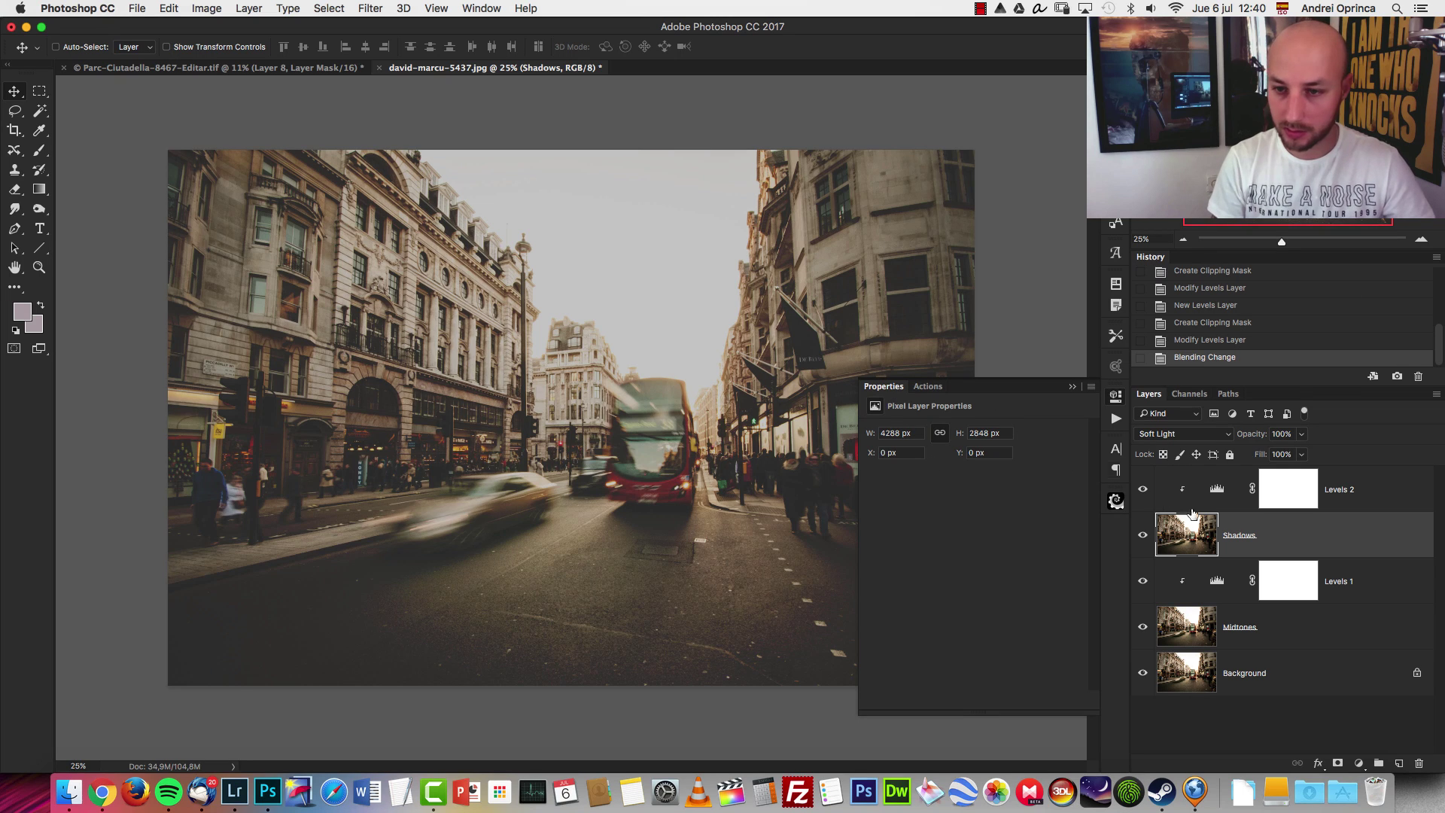
click(1310, 499)
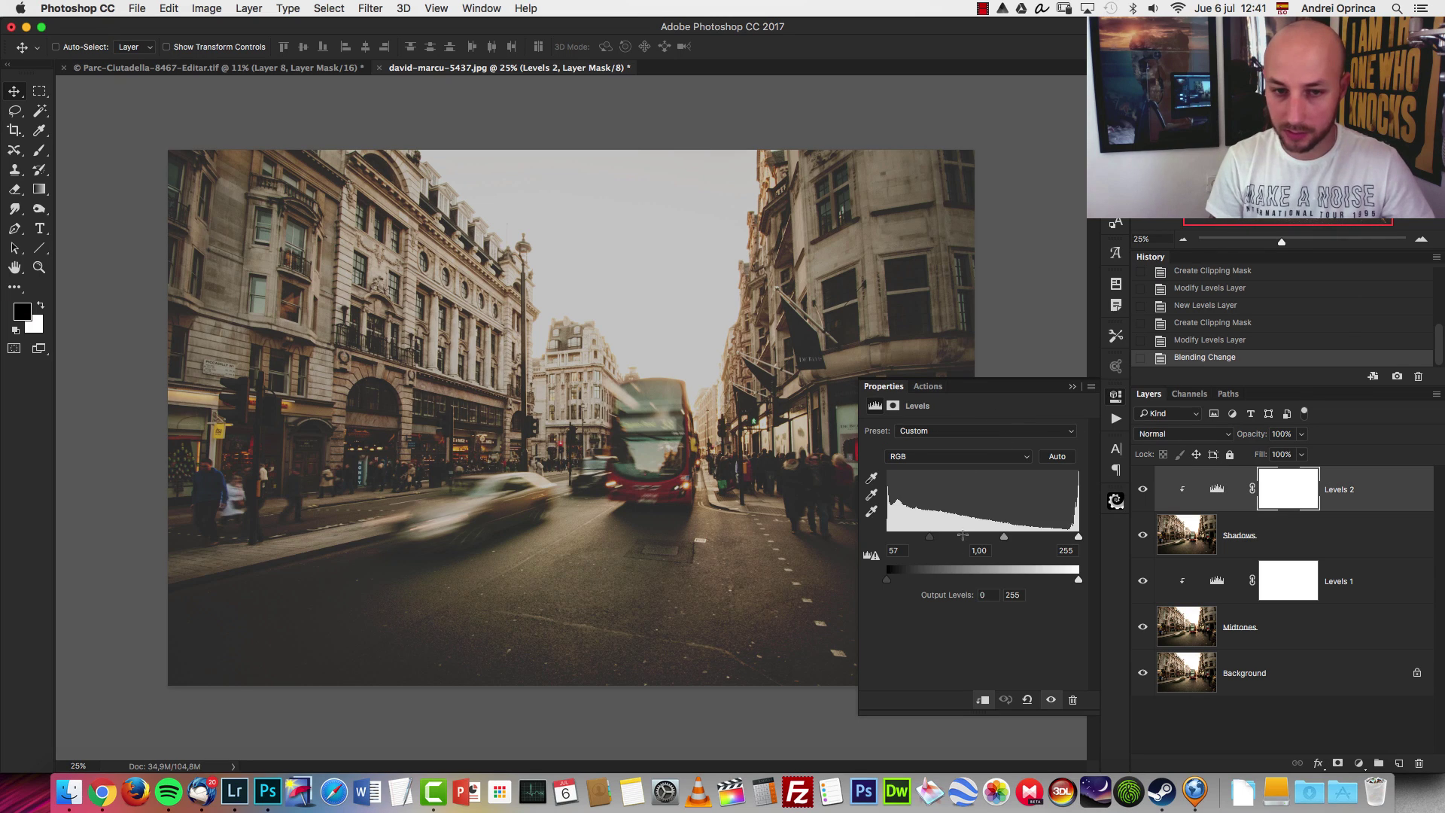
drag(929, 538, 948, 537)
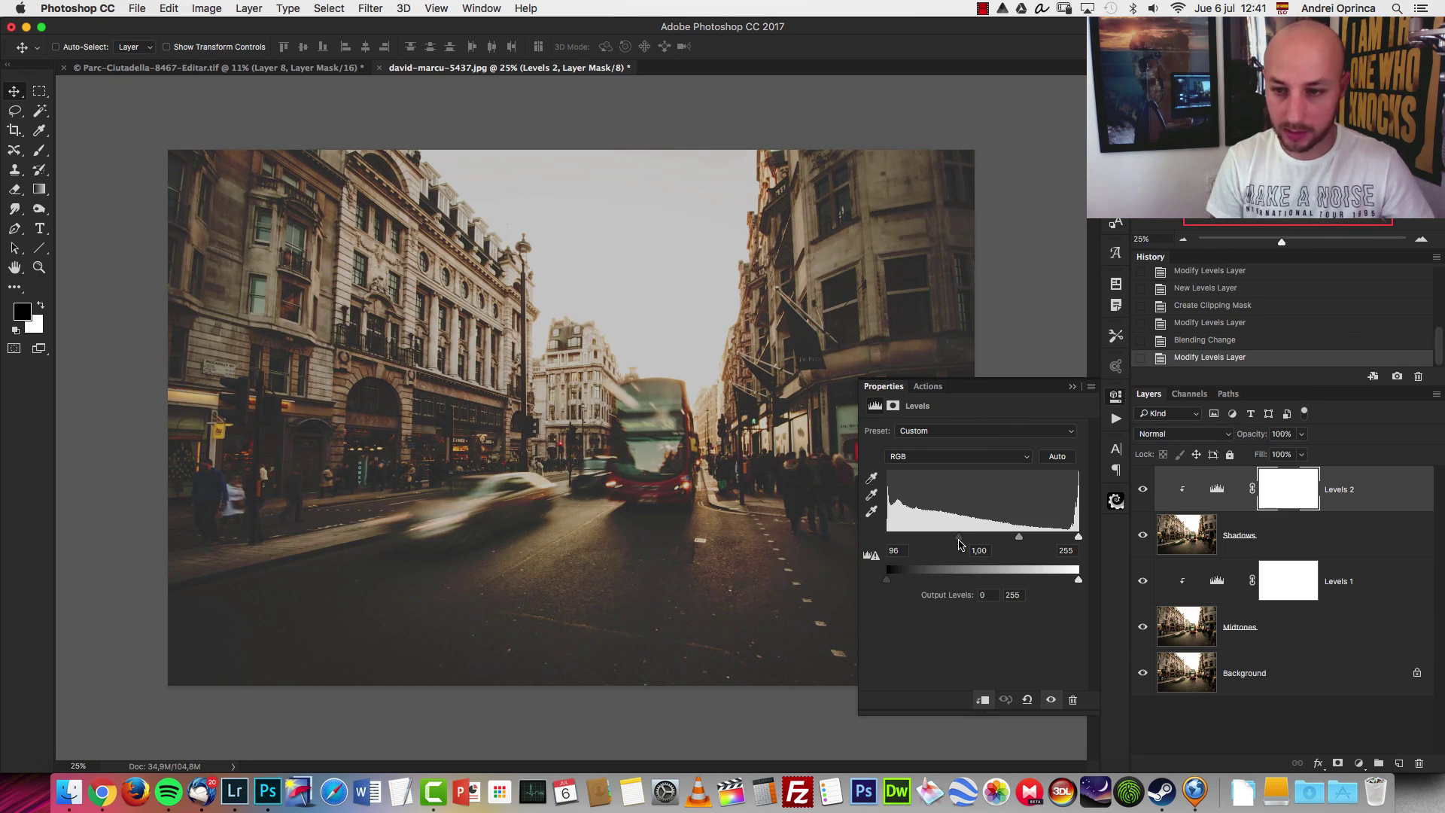
drag(1076, 538, 1052, 538)
click(1073, 386)
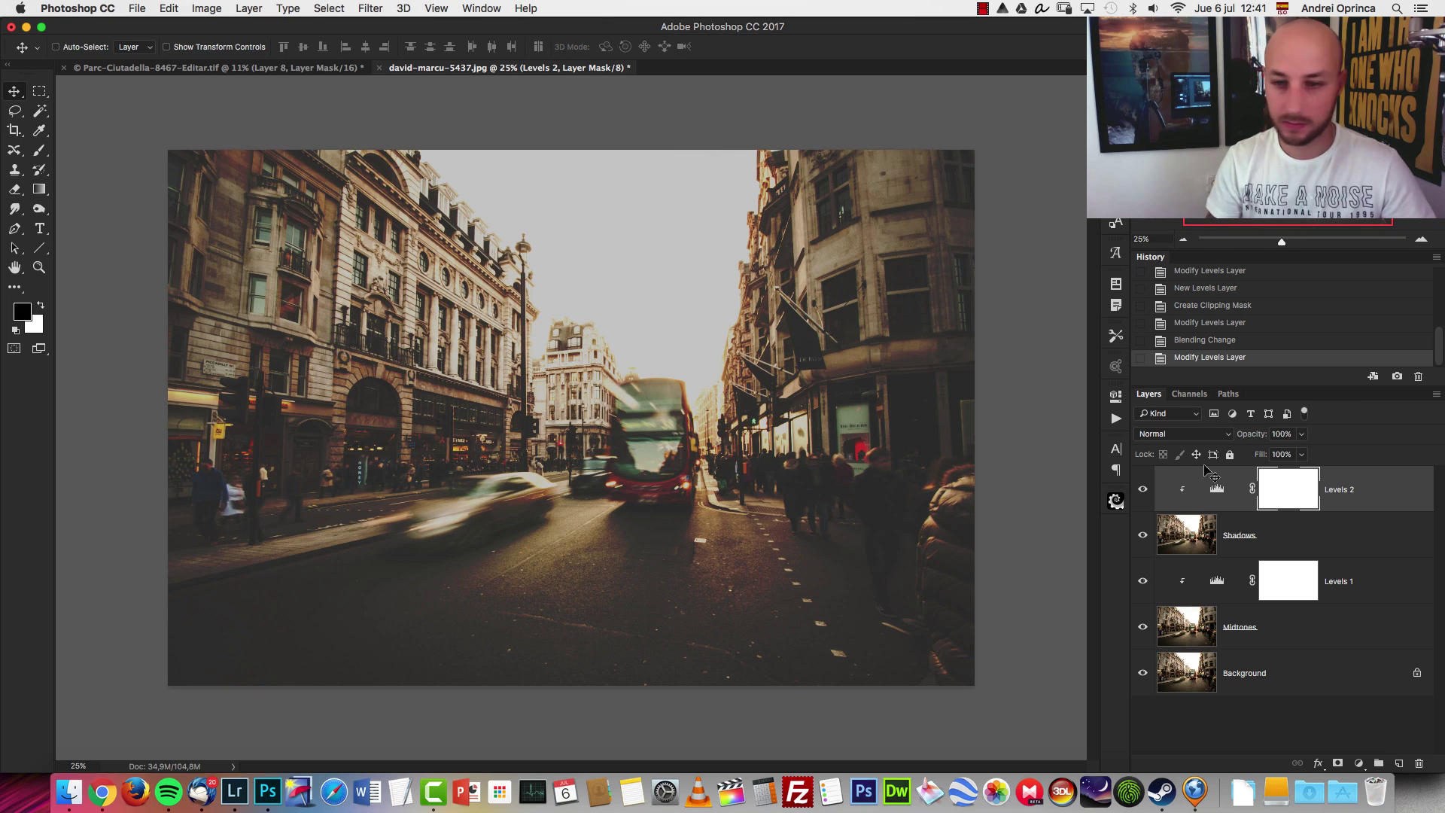
- Create a new top layer, Layer 1, in Overlay mode filled with overlay-neutral 50% gray
click(1389, 493)
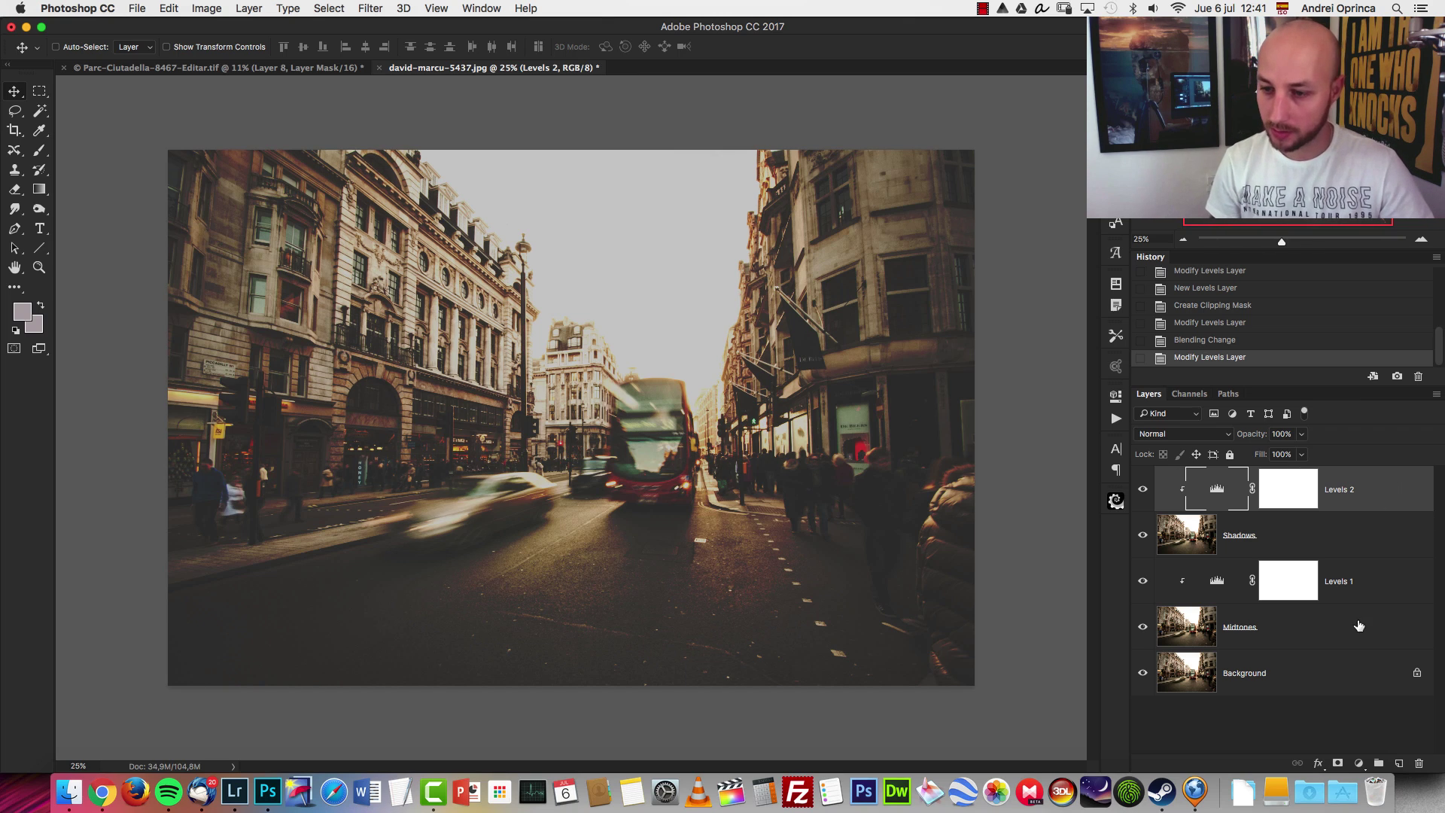
alt+click(1399, 763)
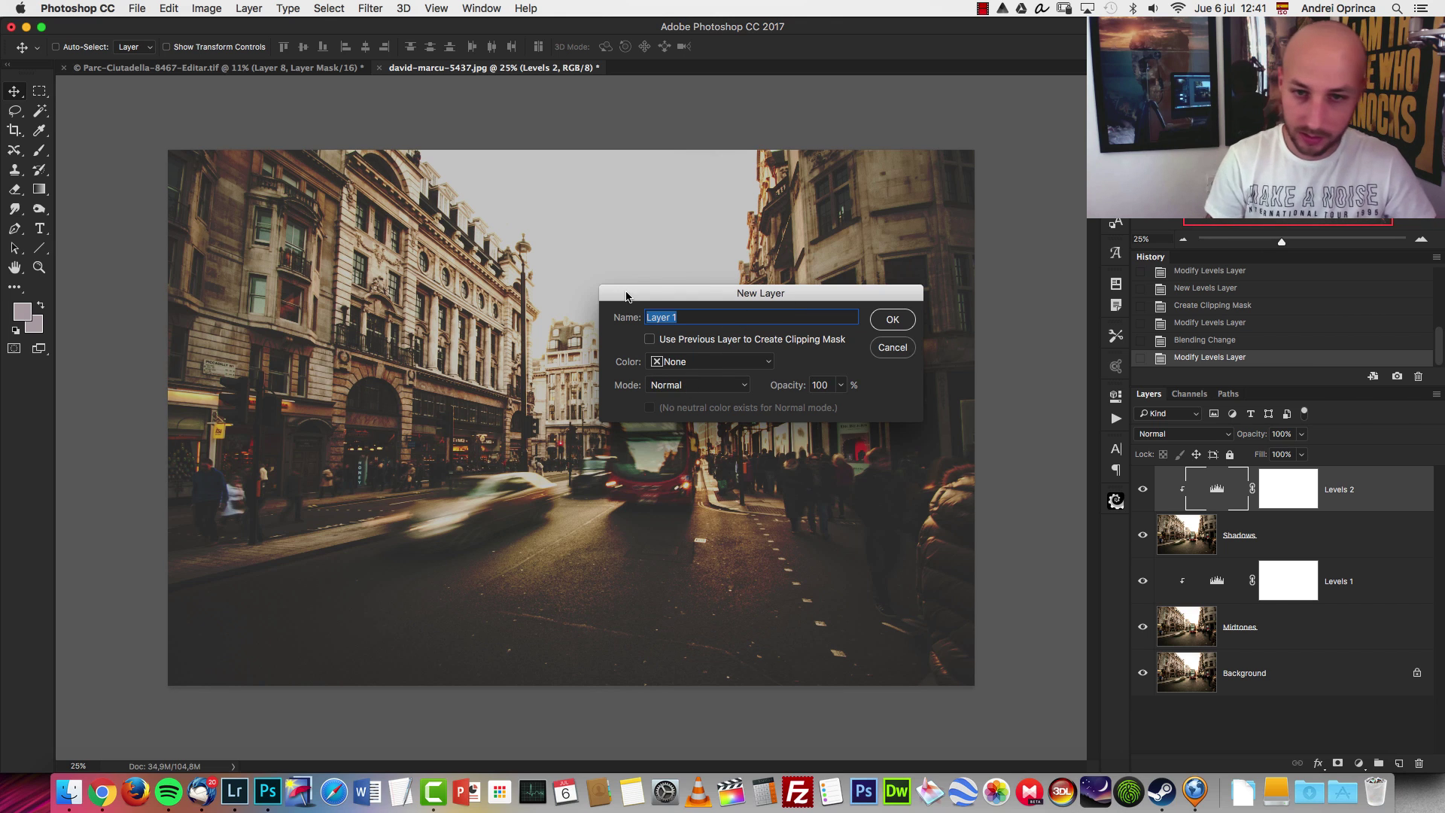
click(732, 386)
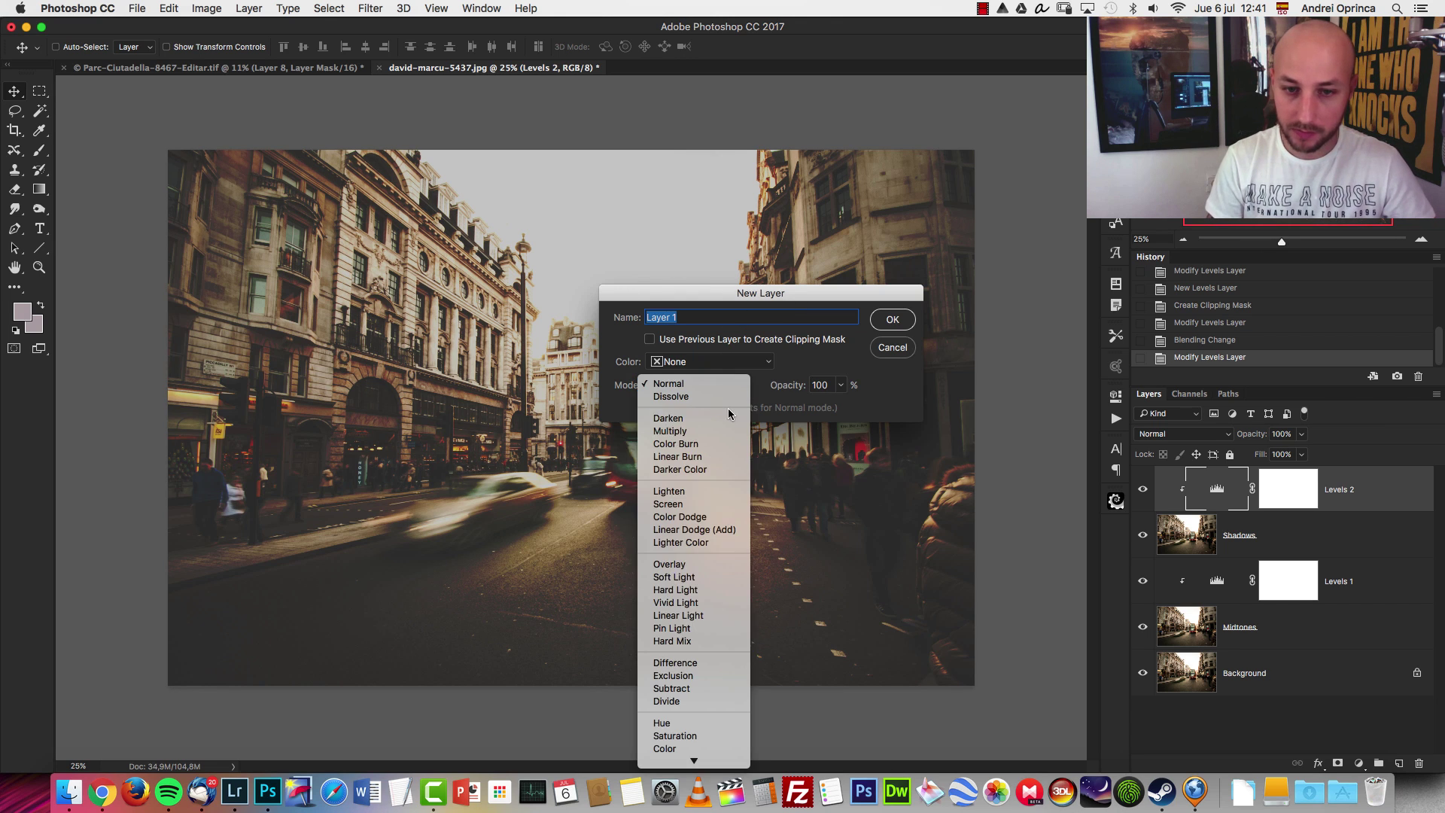
click(695, 565)
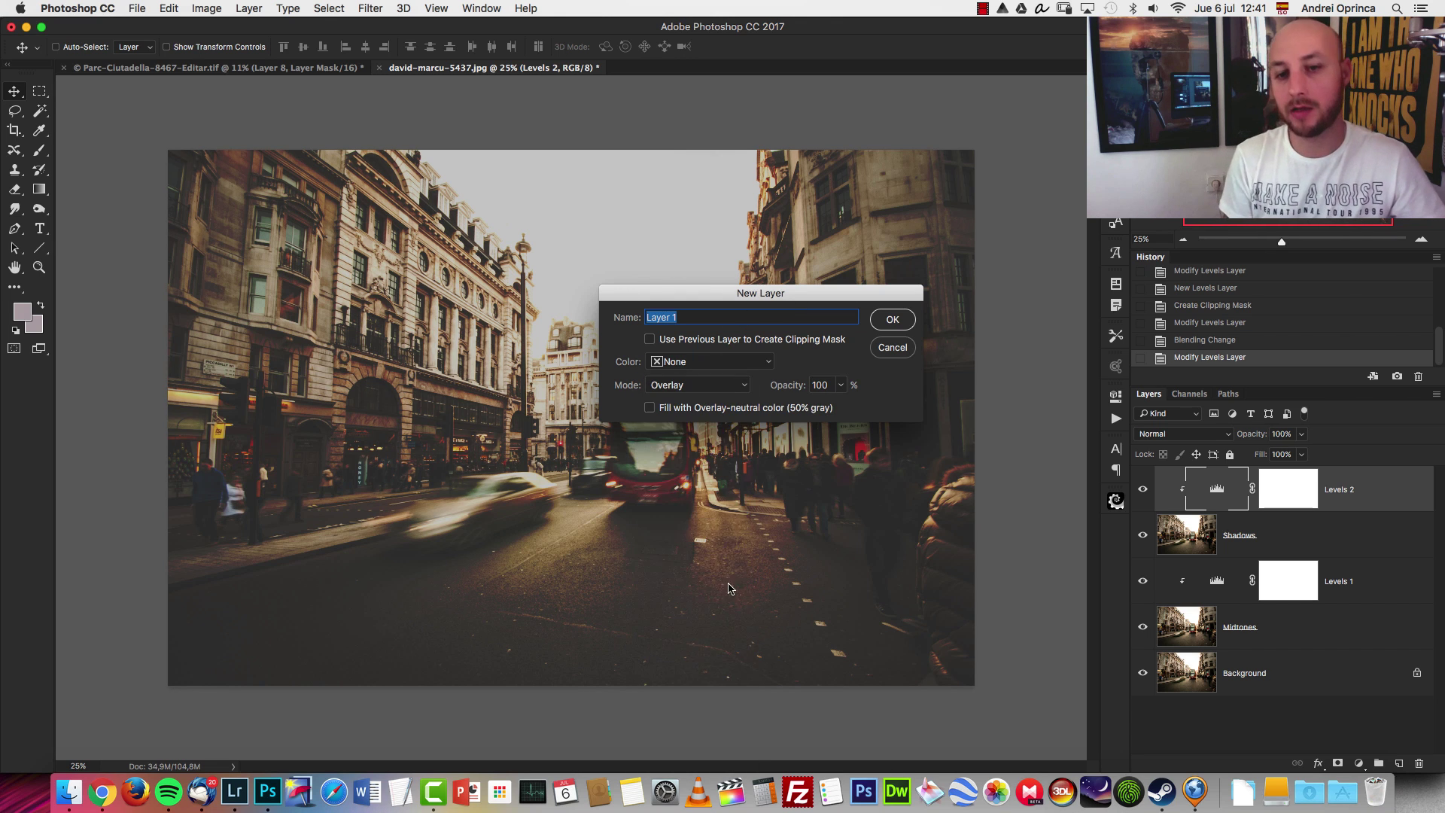
click(650, 410)
drag(824, 293, 842, 259)
click(910, 286)
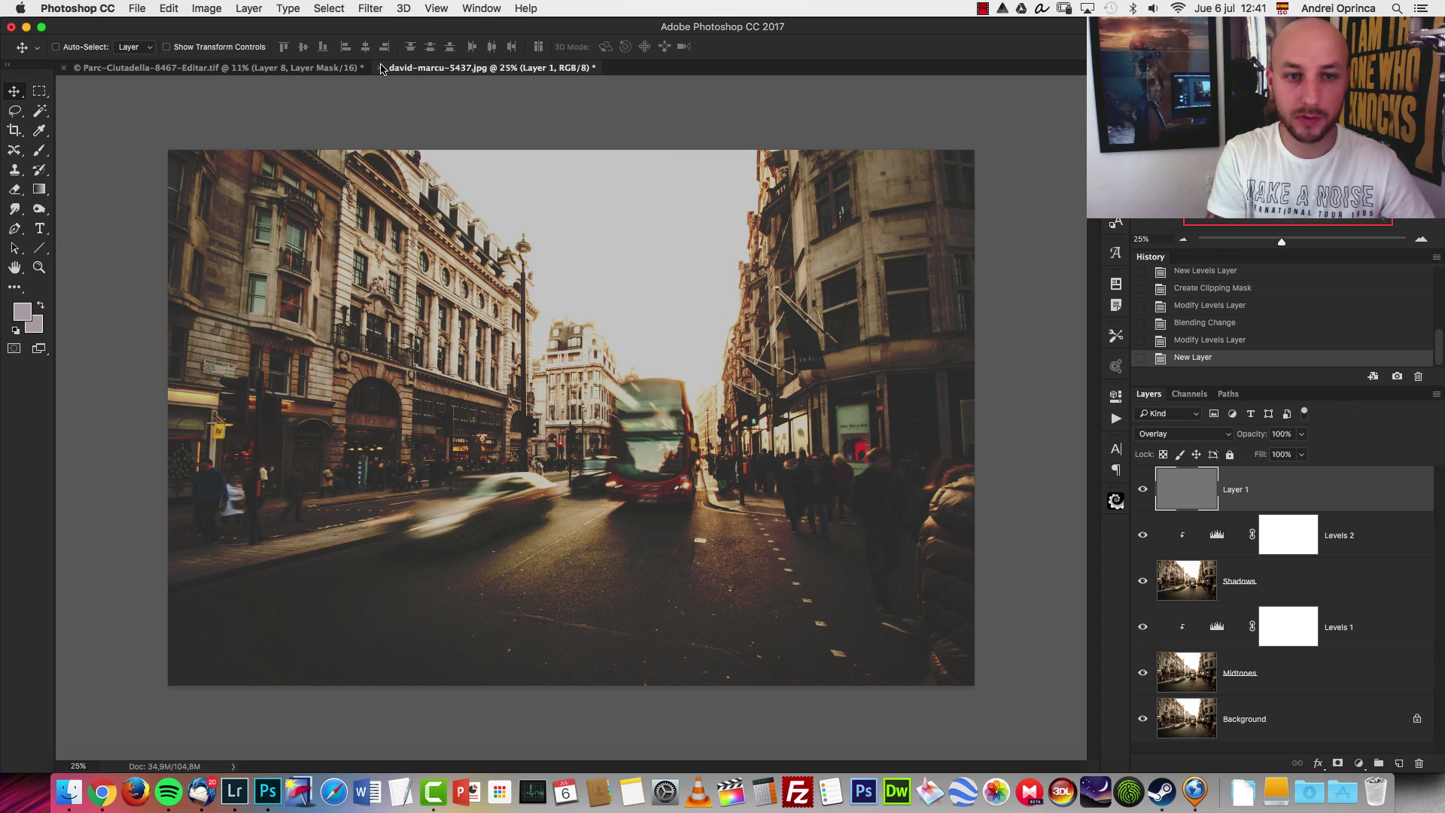
- Try a 16% Add Noise filter on the photo
click(371, 11)
mouse_move(473, 231)
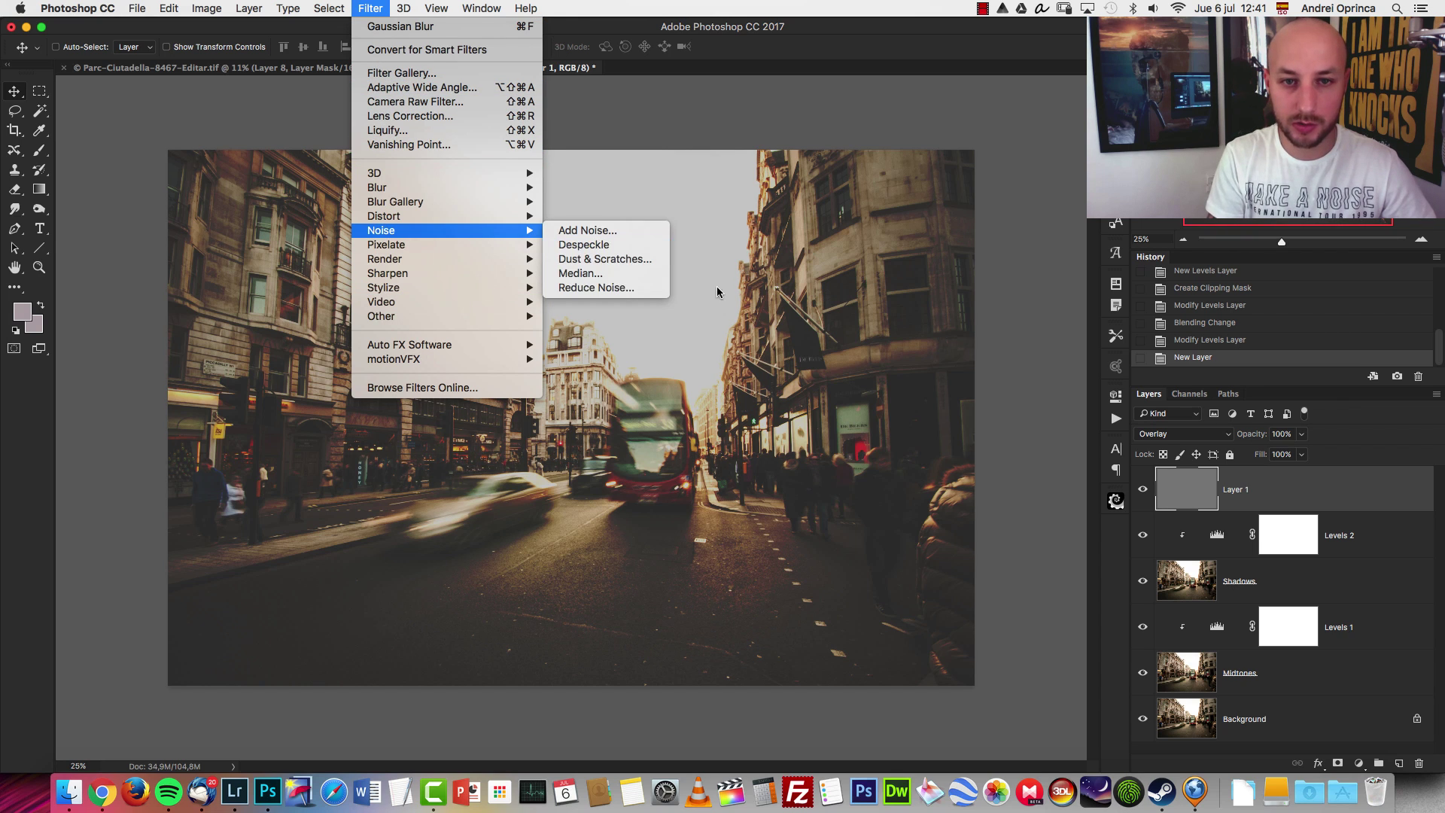
click(589, 234)
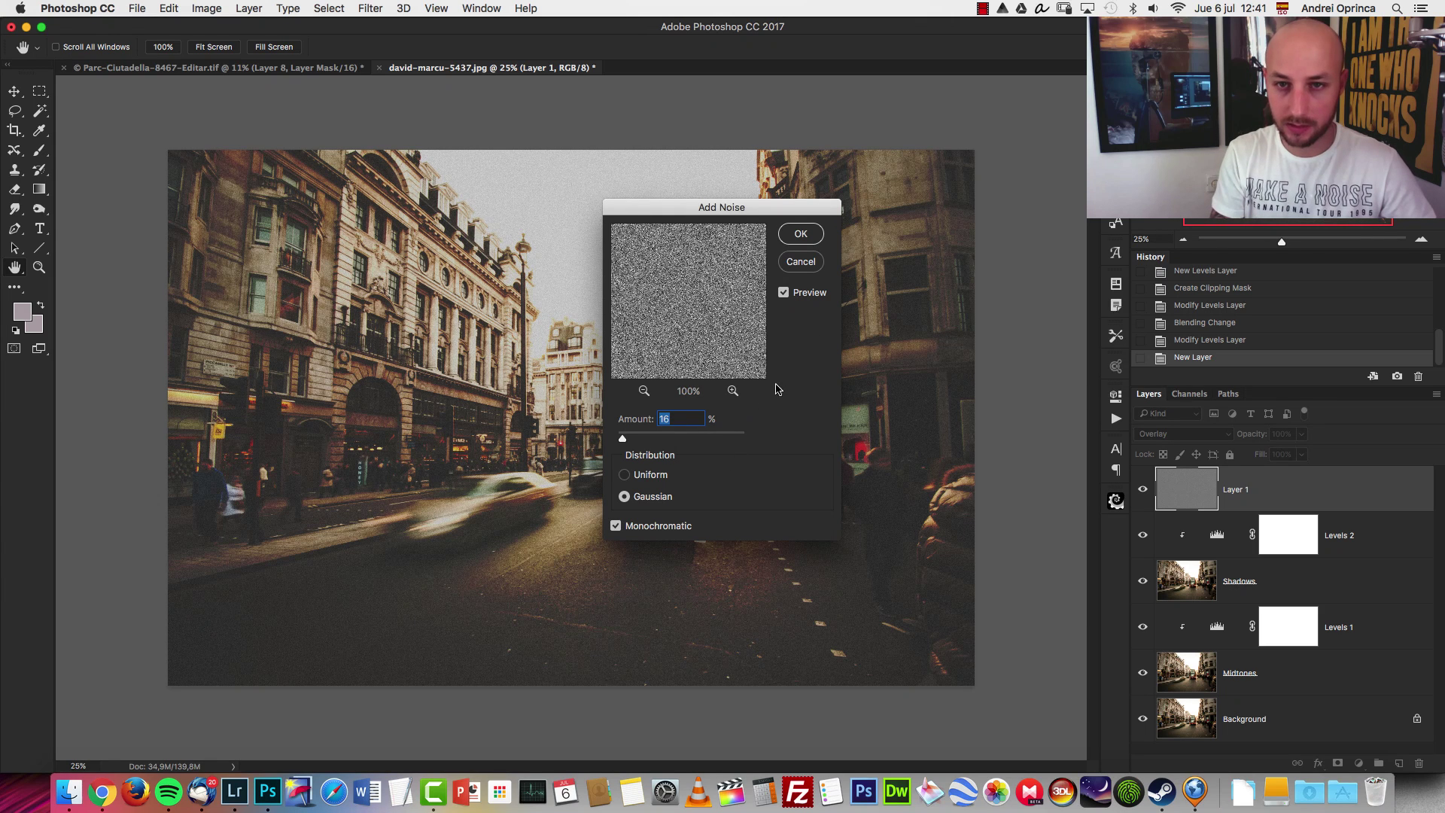
click(804, 235)
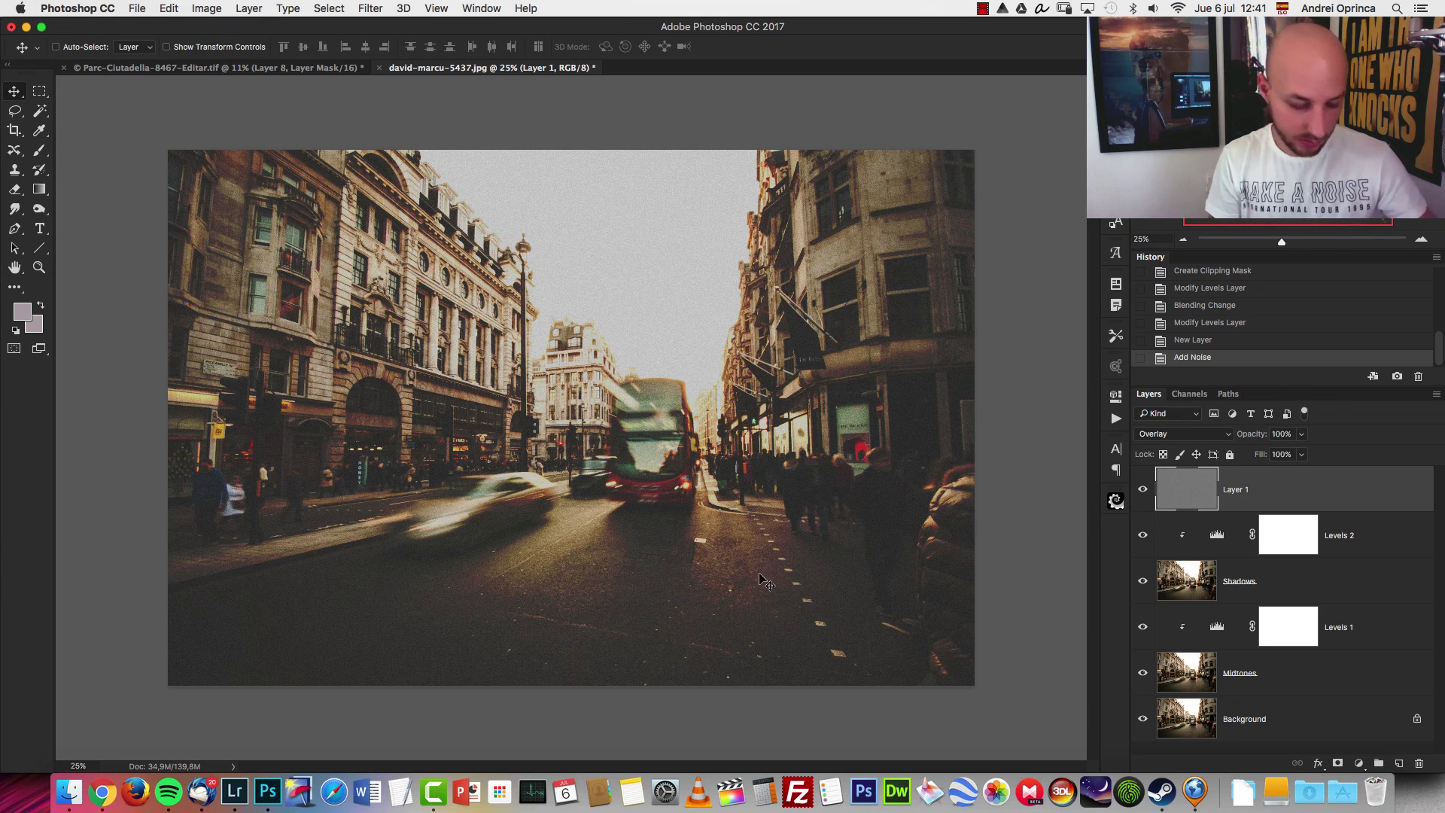
- Undo the noise, resize the photo to 3000 × 1993 px, and view it at 100%
key(h)
key(super+alt+i)
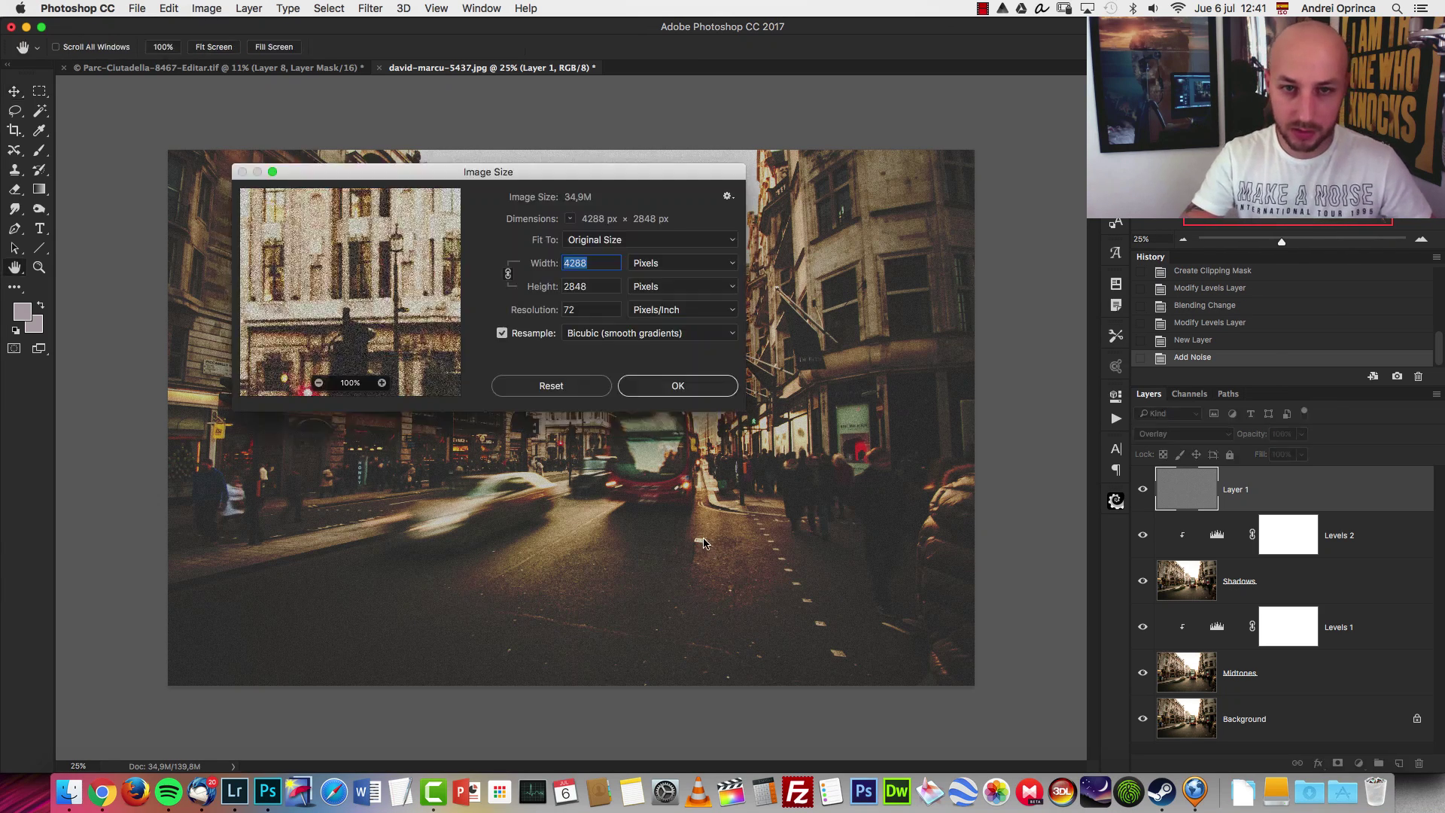
key(Escape)
key(v)
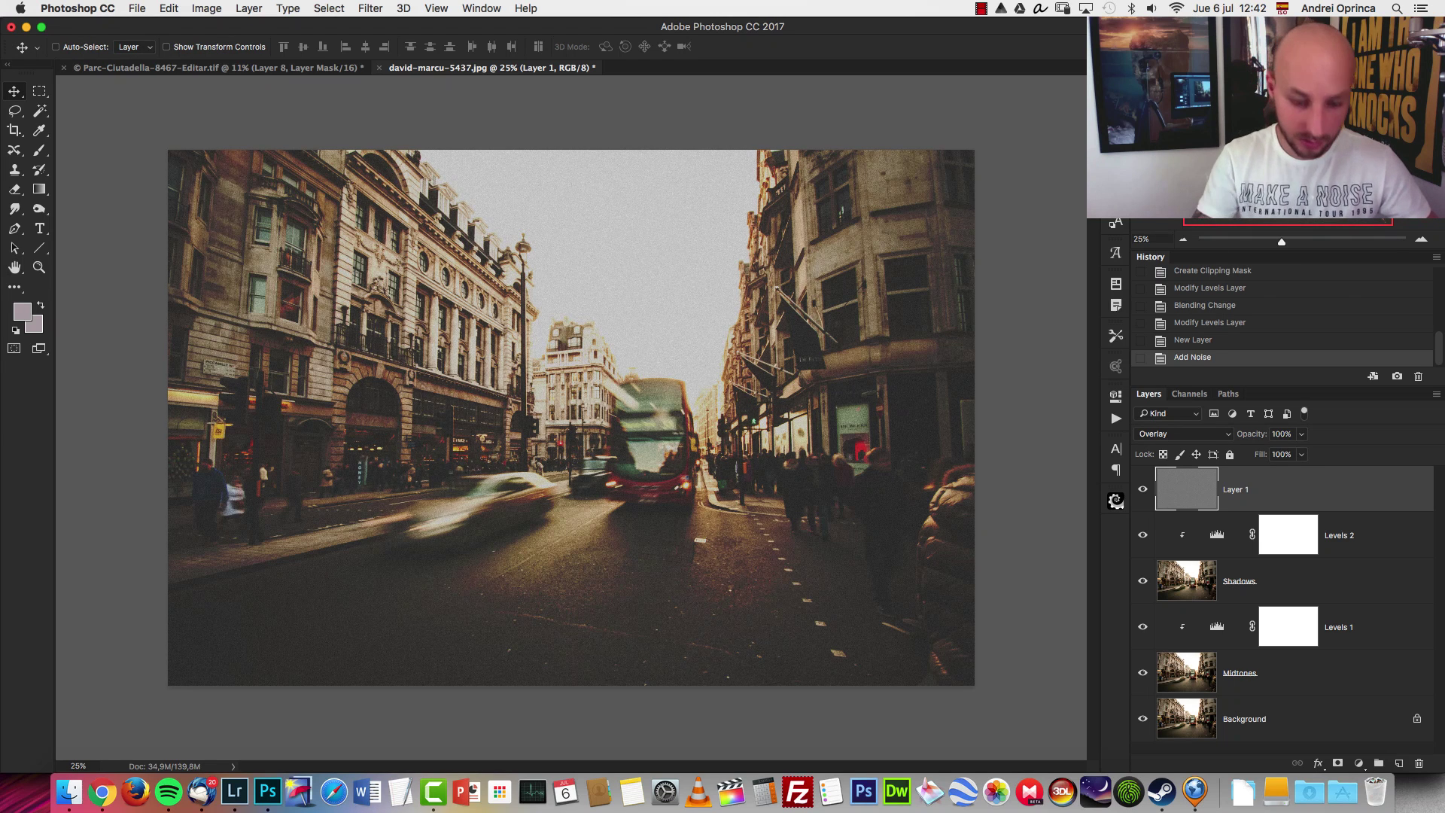
key(super+z)
key(super+alt+i)
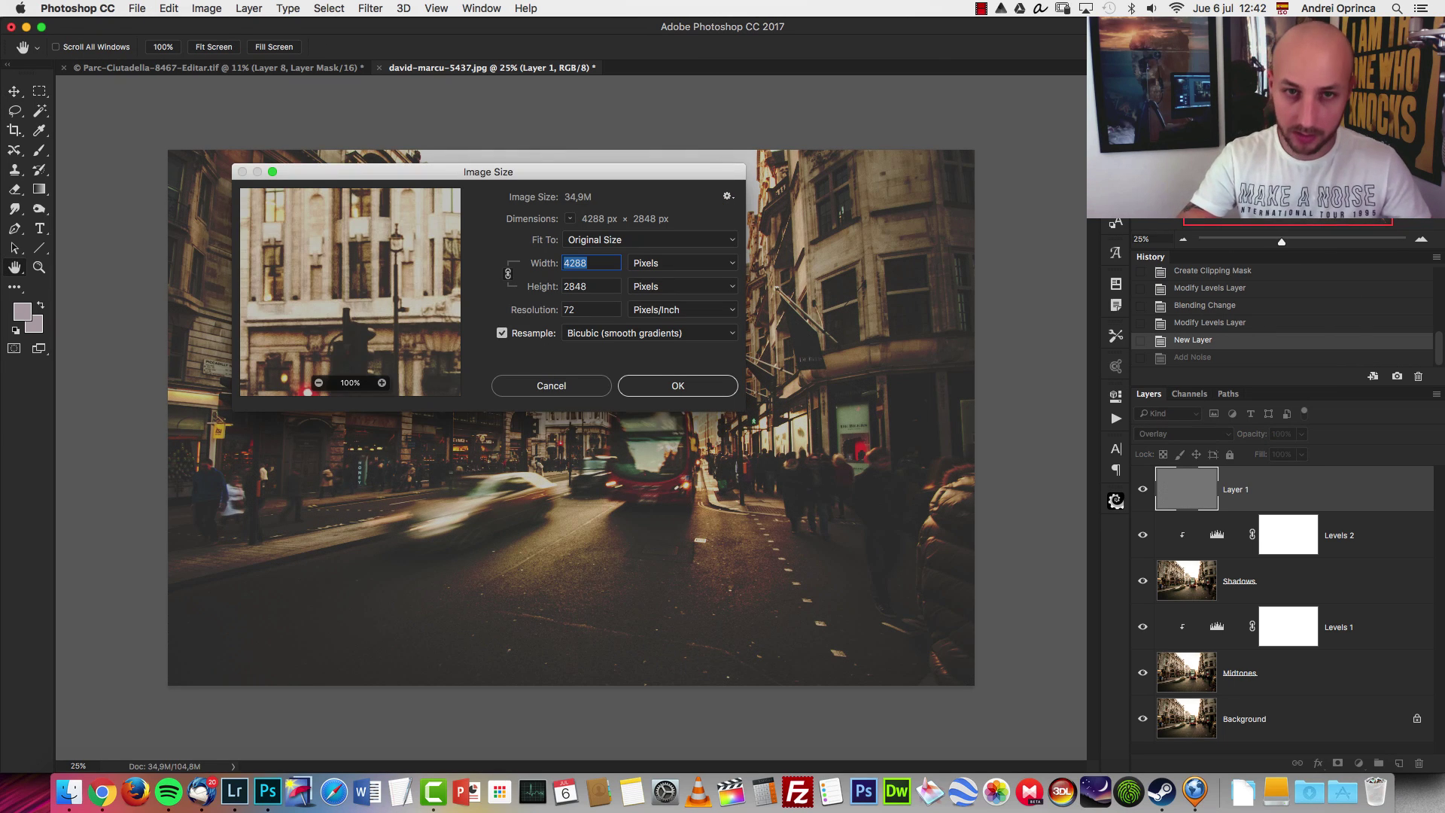
text(3000)
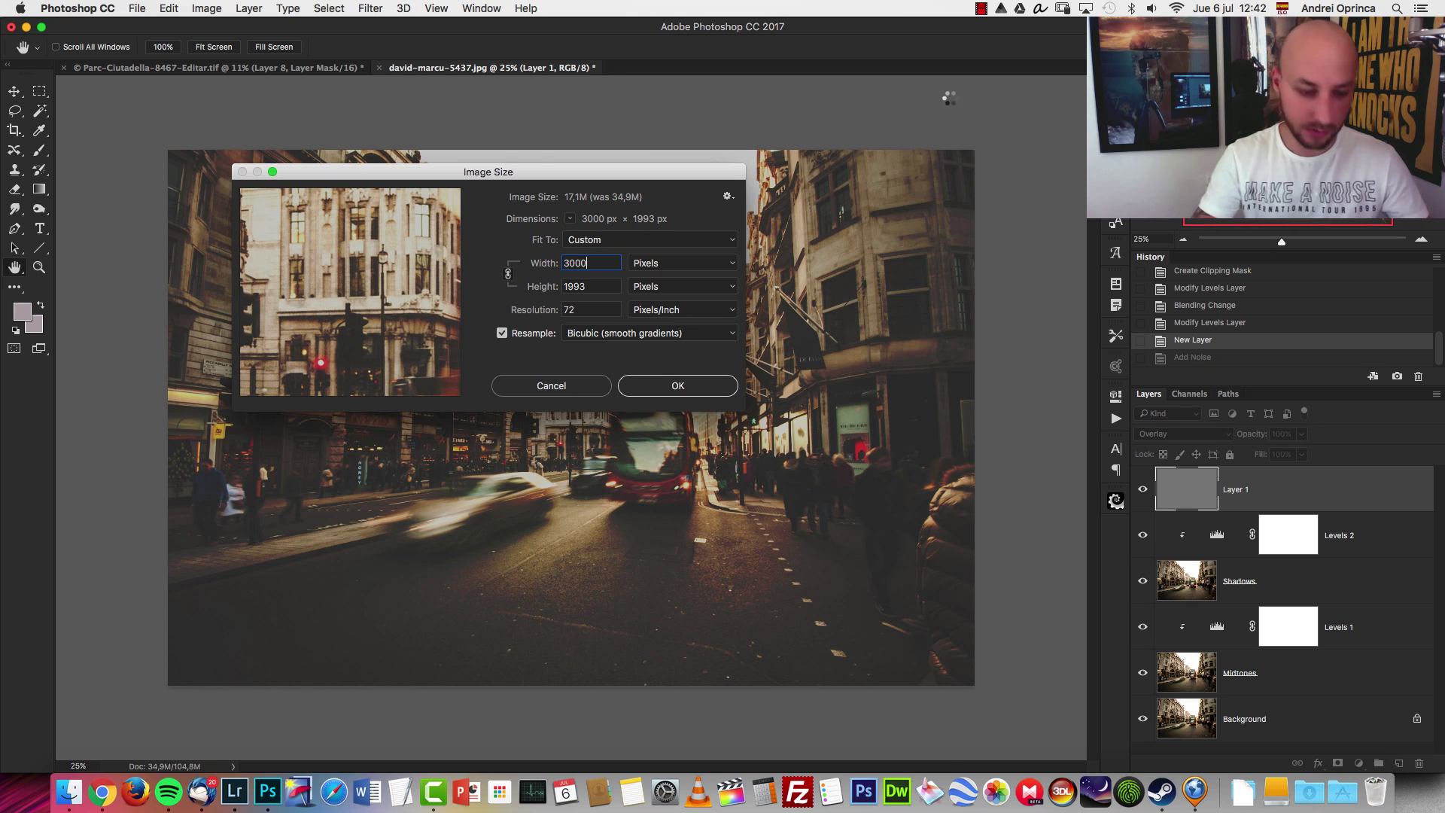
key(Return)
key(super+1)
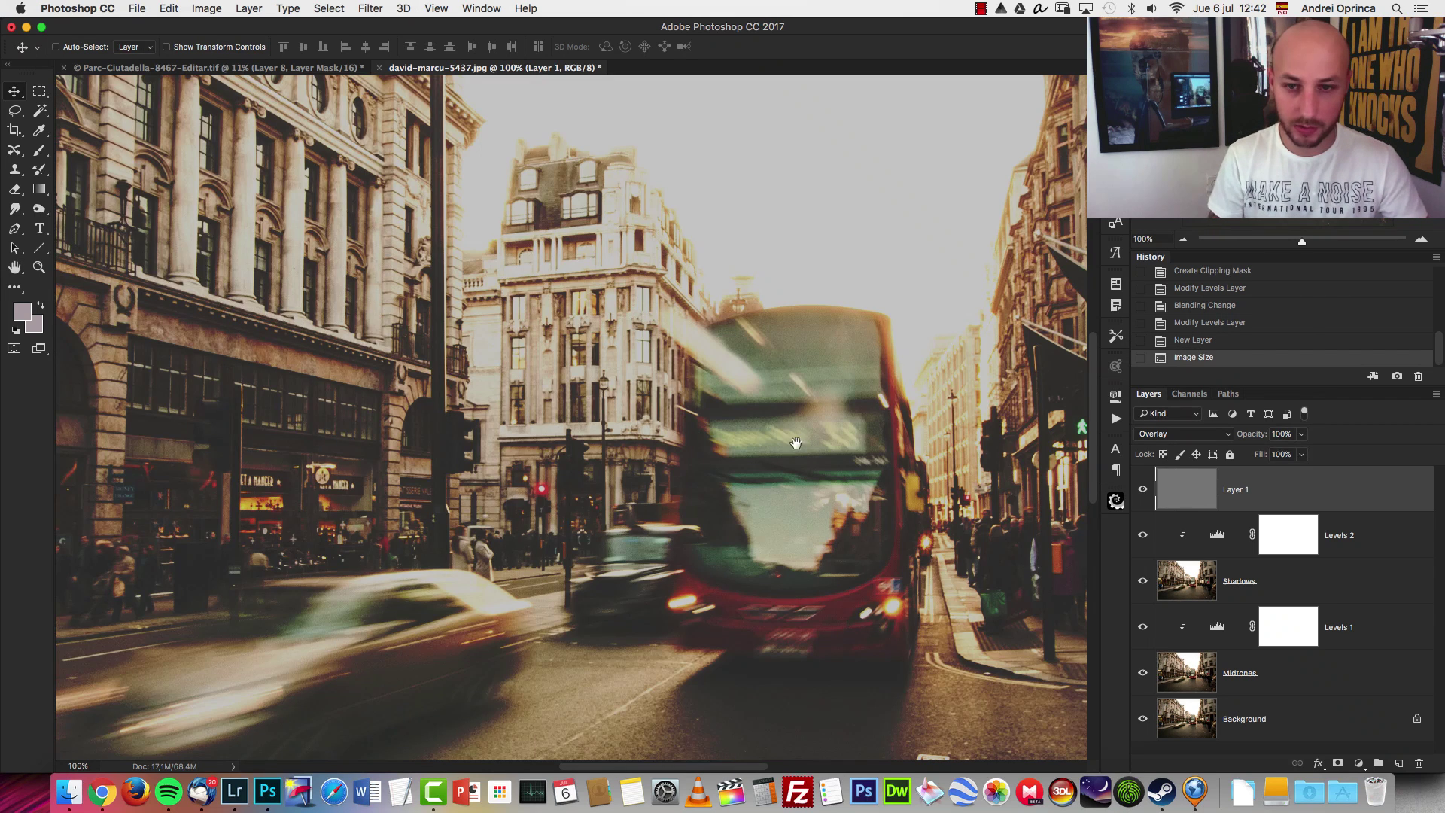
- Pan to the bus and buildings and preview Add Noise settings, then cancel
drag(833, 524, 734, 477)
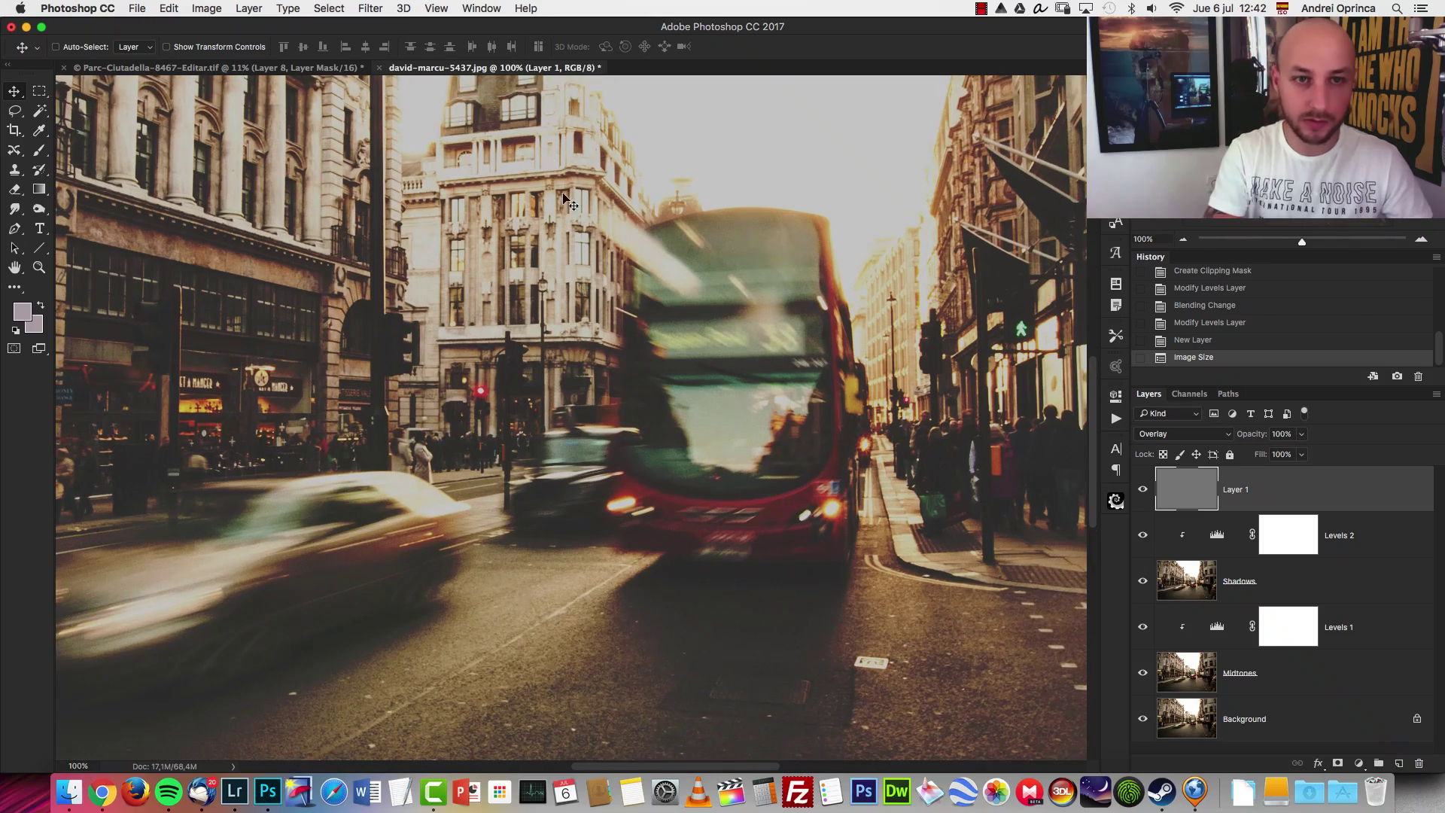
click(371, 8)
mouse_move(482, 230)
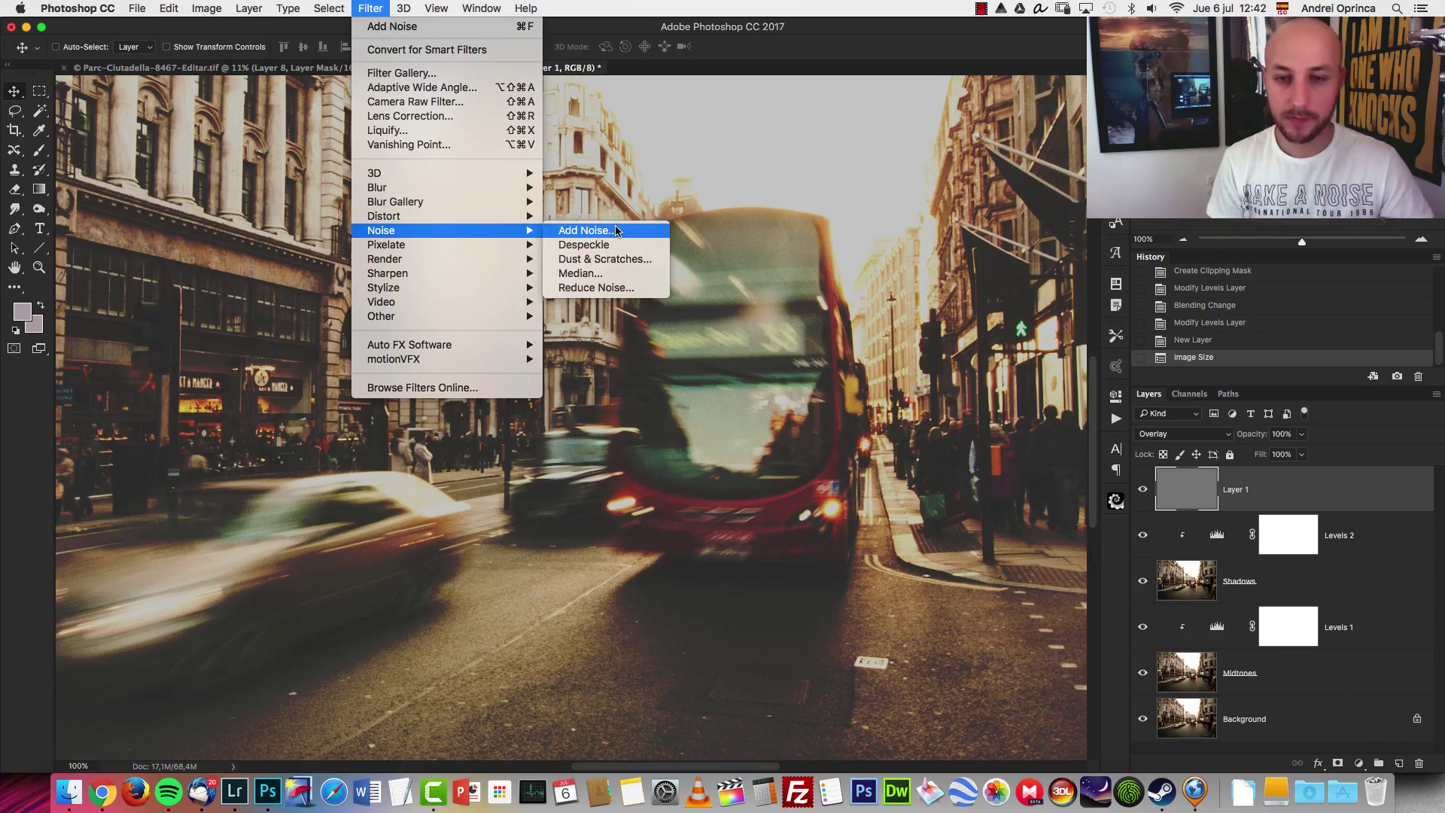
click(621, 234)
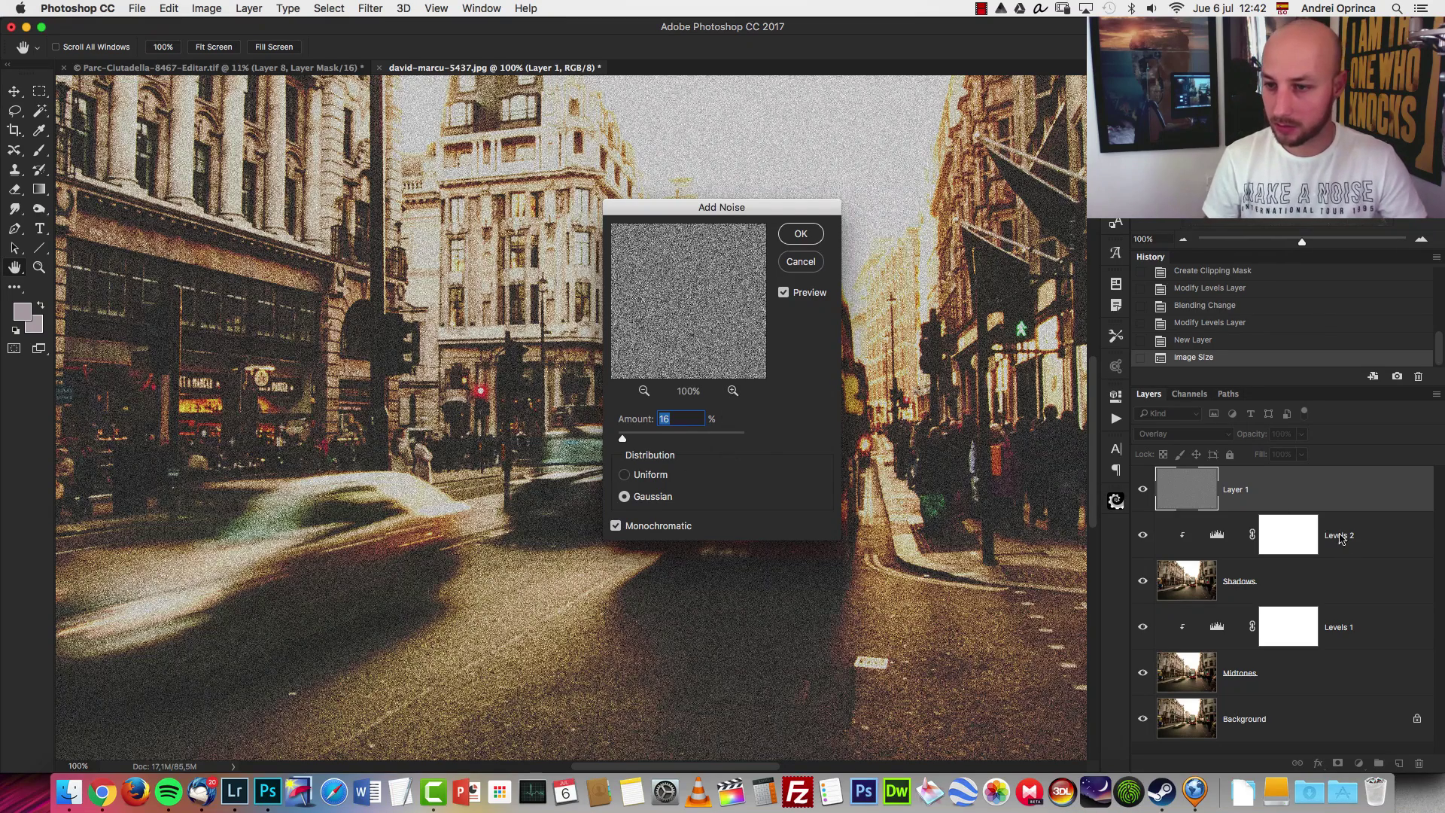
key(Escape)
- Convert Layer 1 to a Smart Object and apply 16% uniform monochromatic Add Noise
right_click(1328, 491)
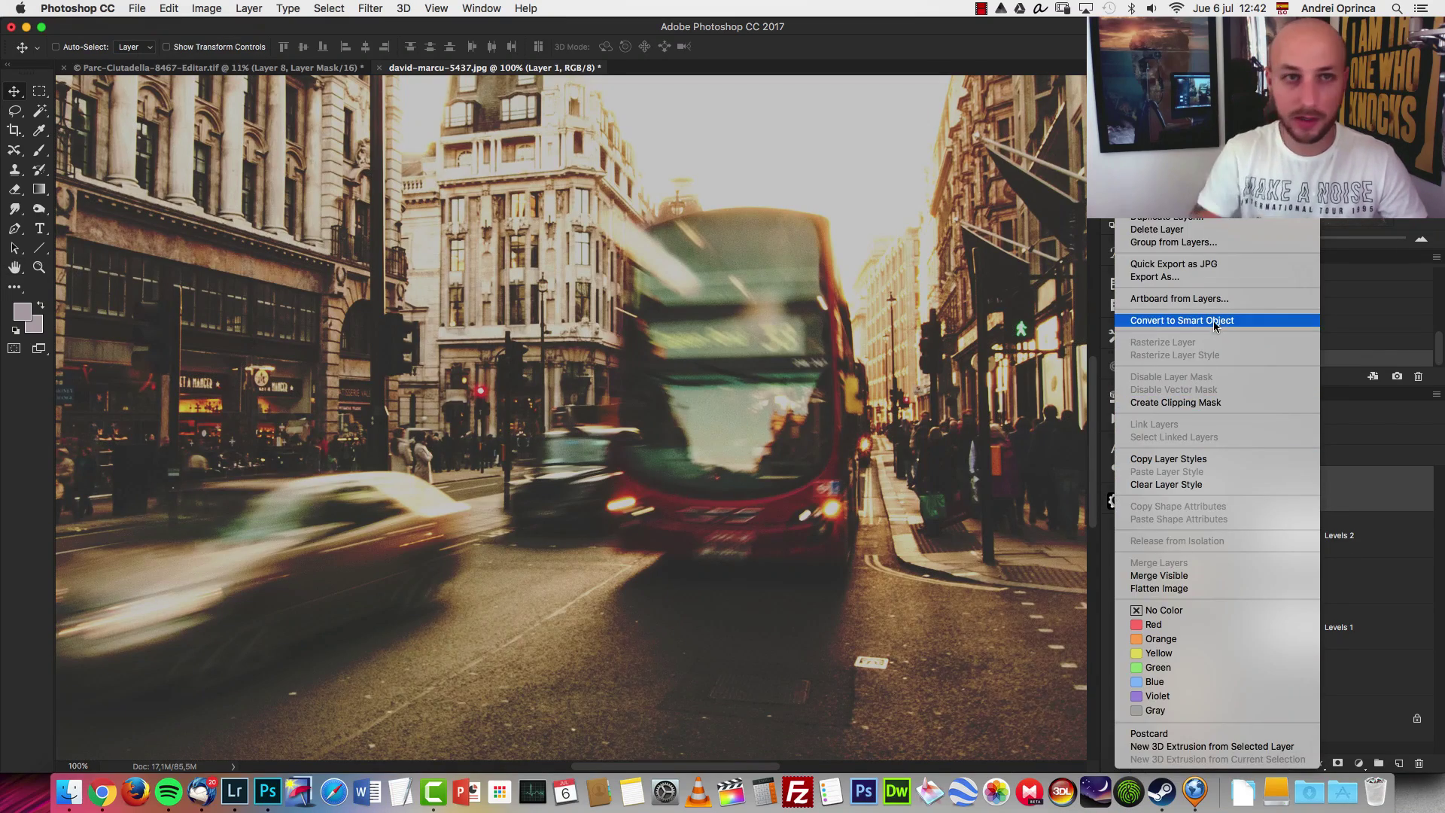
click(1181, 320)
click(370, 8)
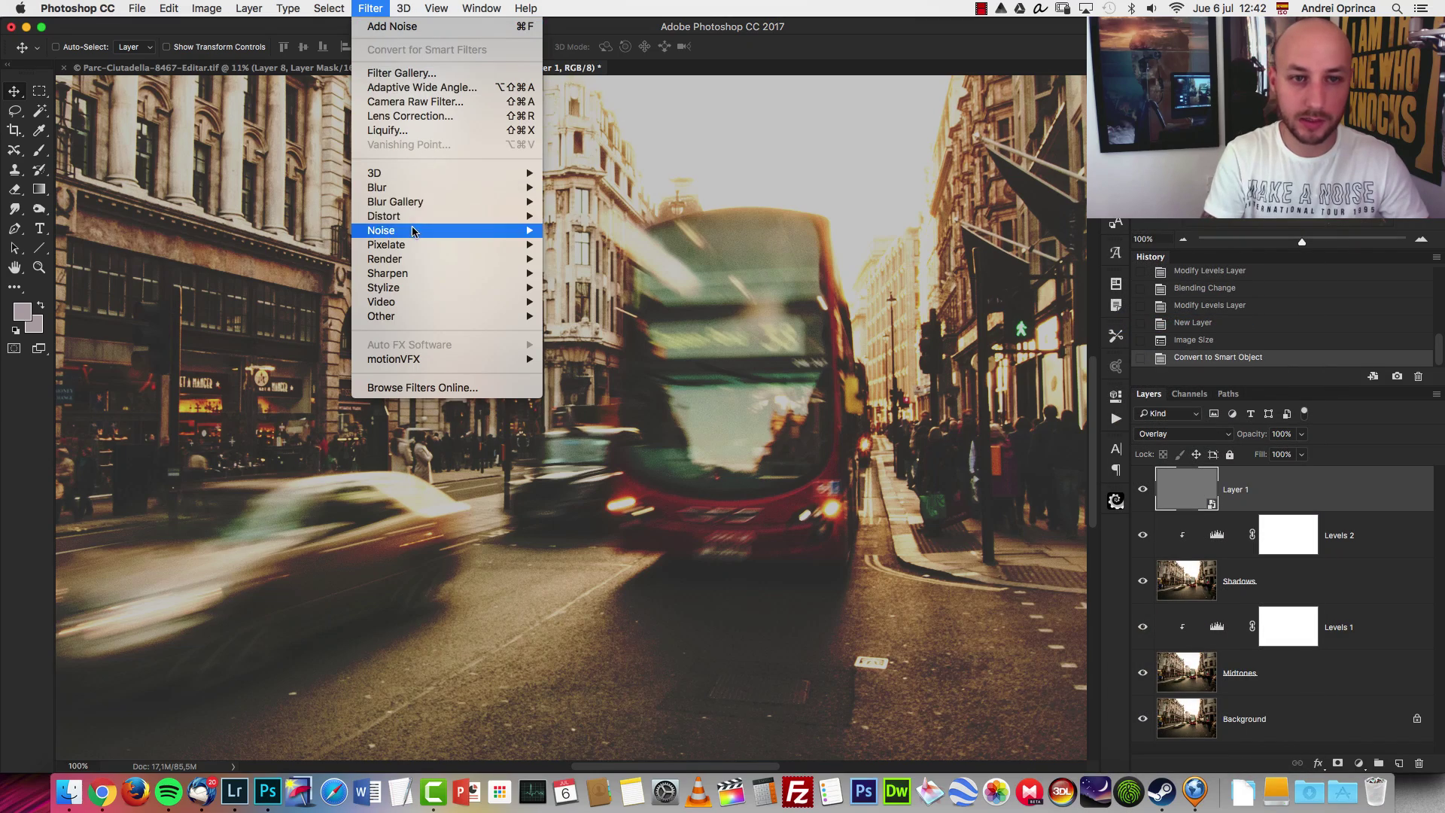
mouse_move(431, 231)
click(610, 235)
click(625, 475)
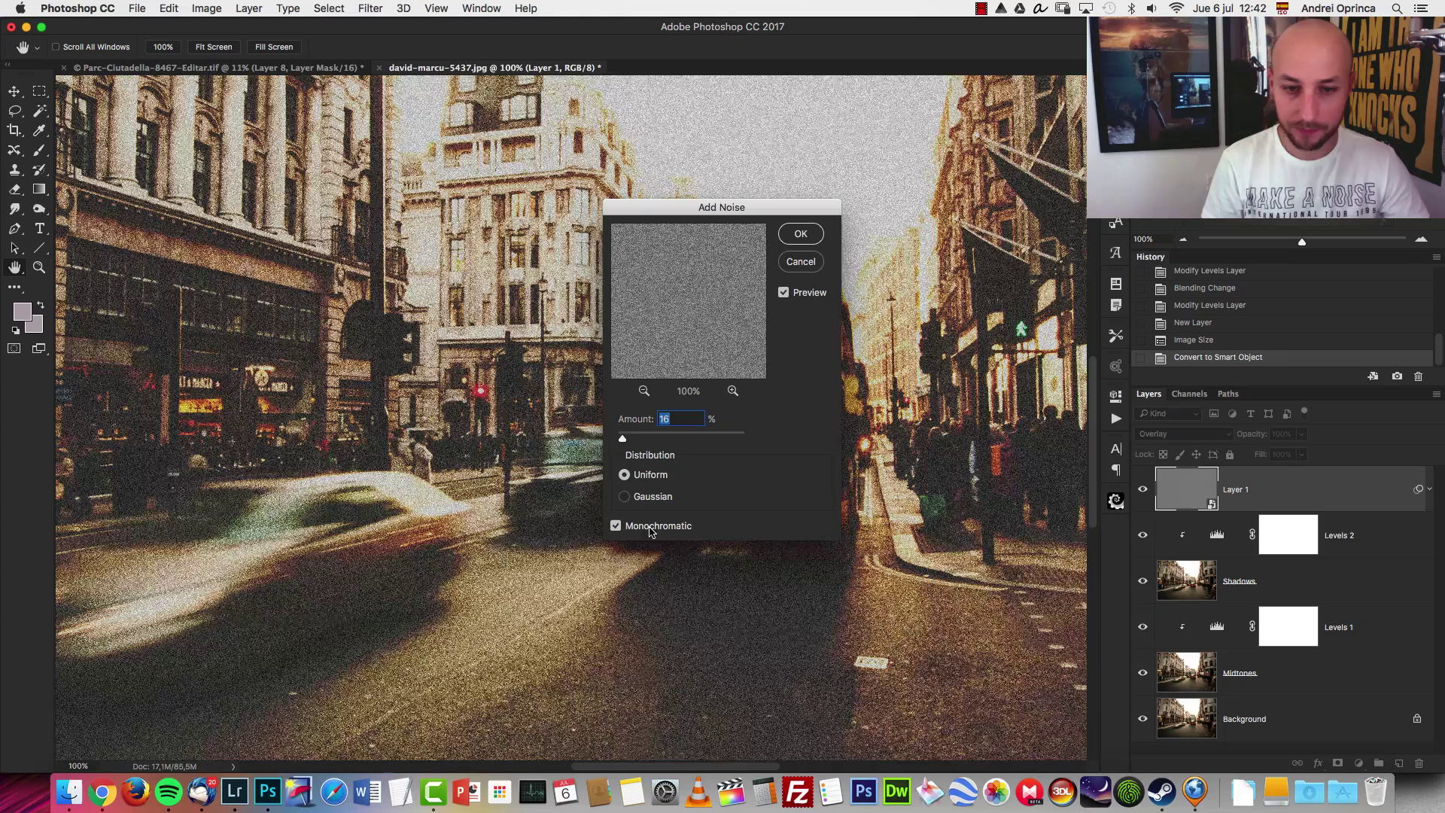
click(800, 234)
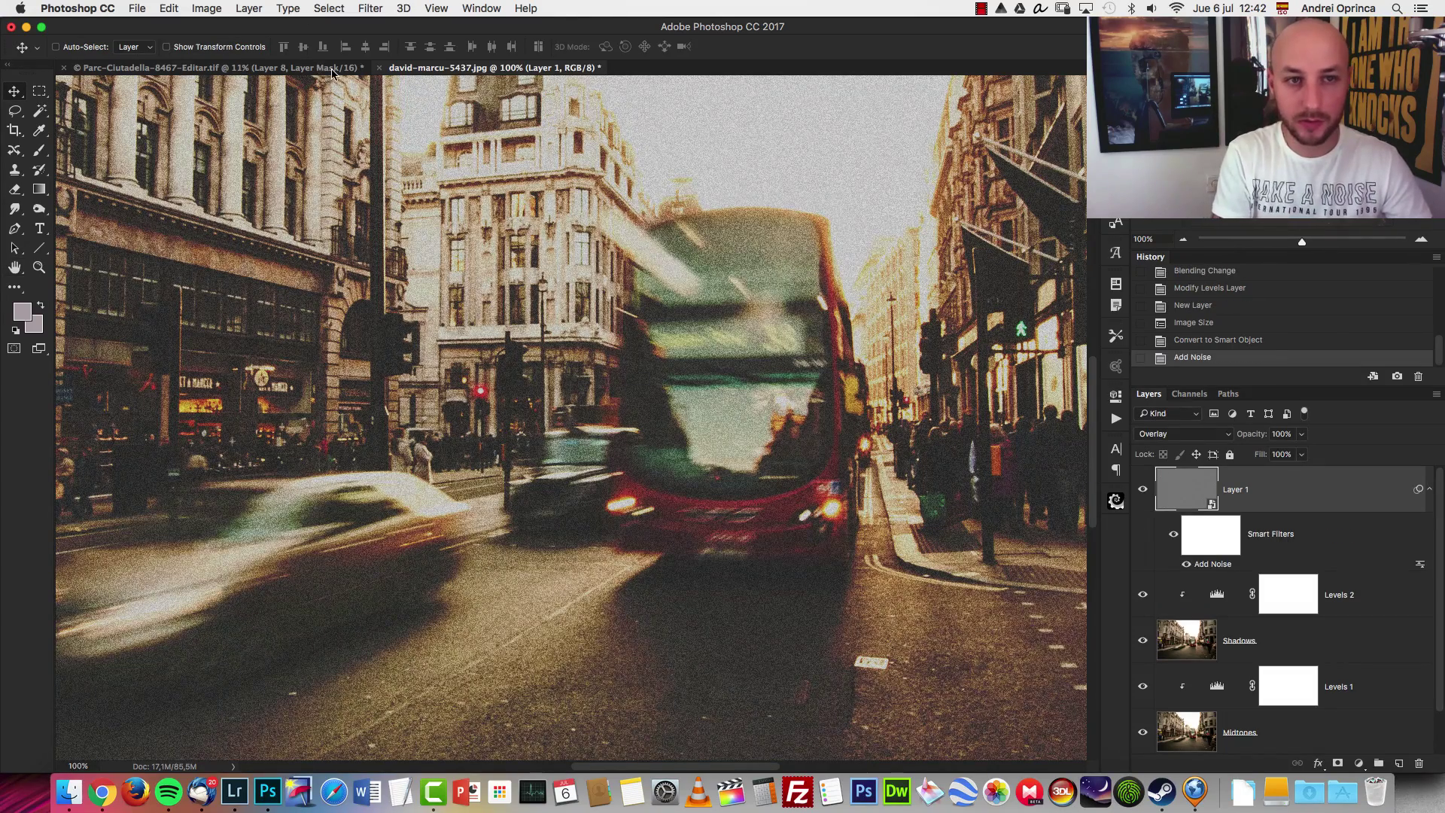
click(371, 9)
mouse_move(494, 189)
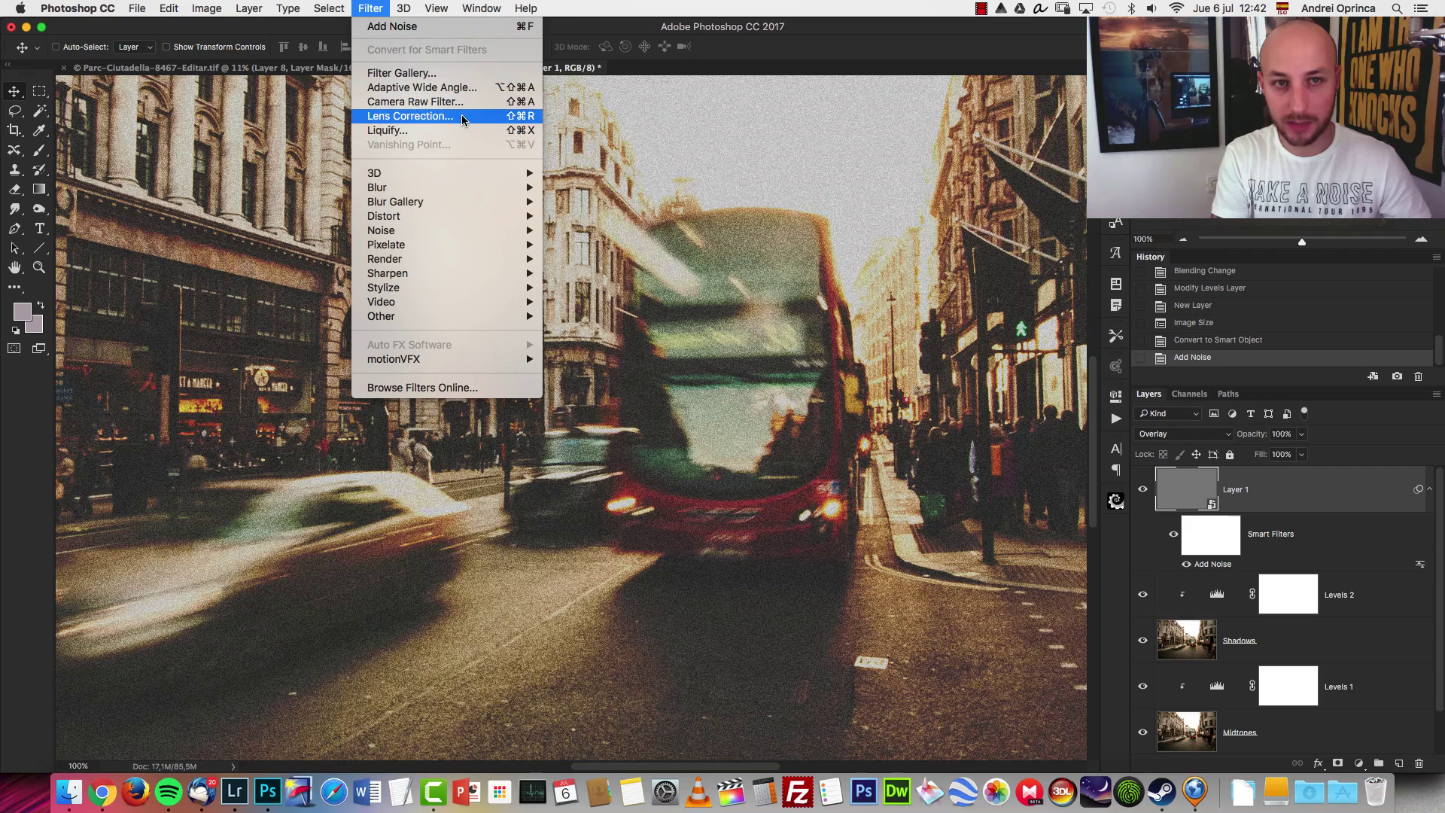
- Apply a 0.5 px Gaussian Blur smart filter to Layer 1, comparing before and after in History
mouse_move(447, 203)
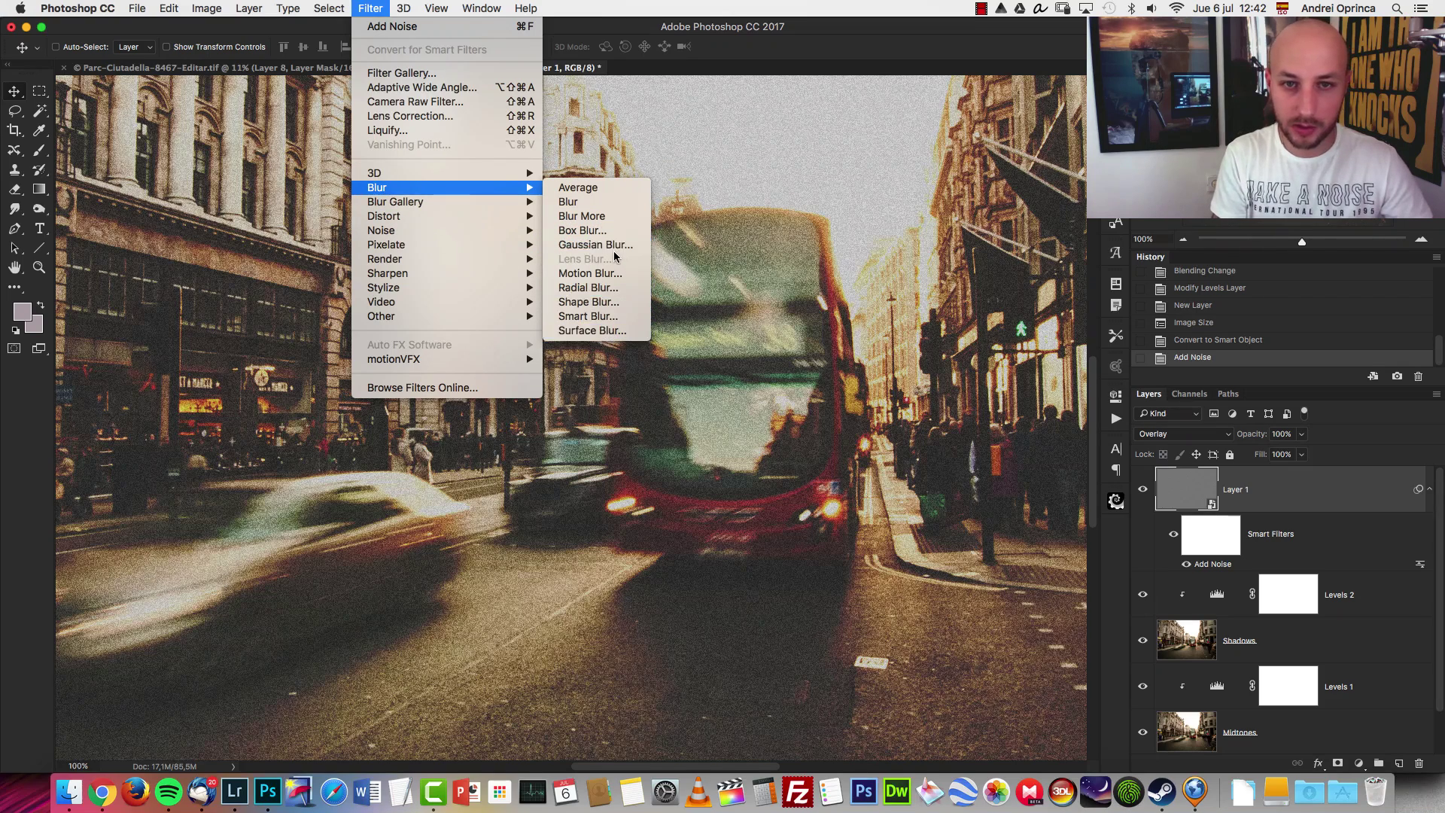
click(602, 245)
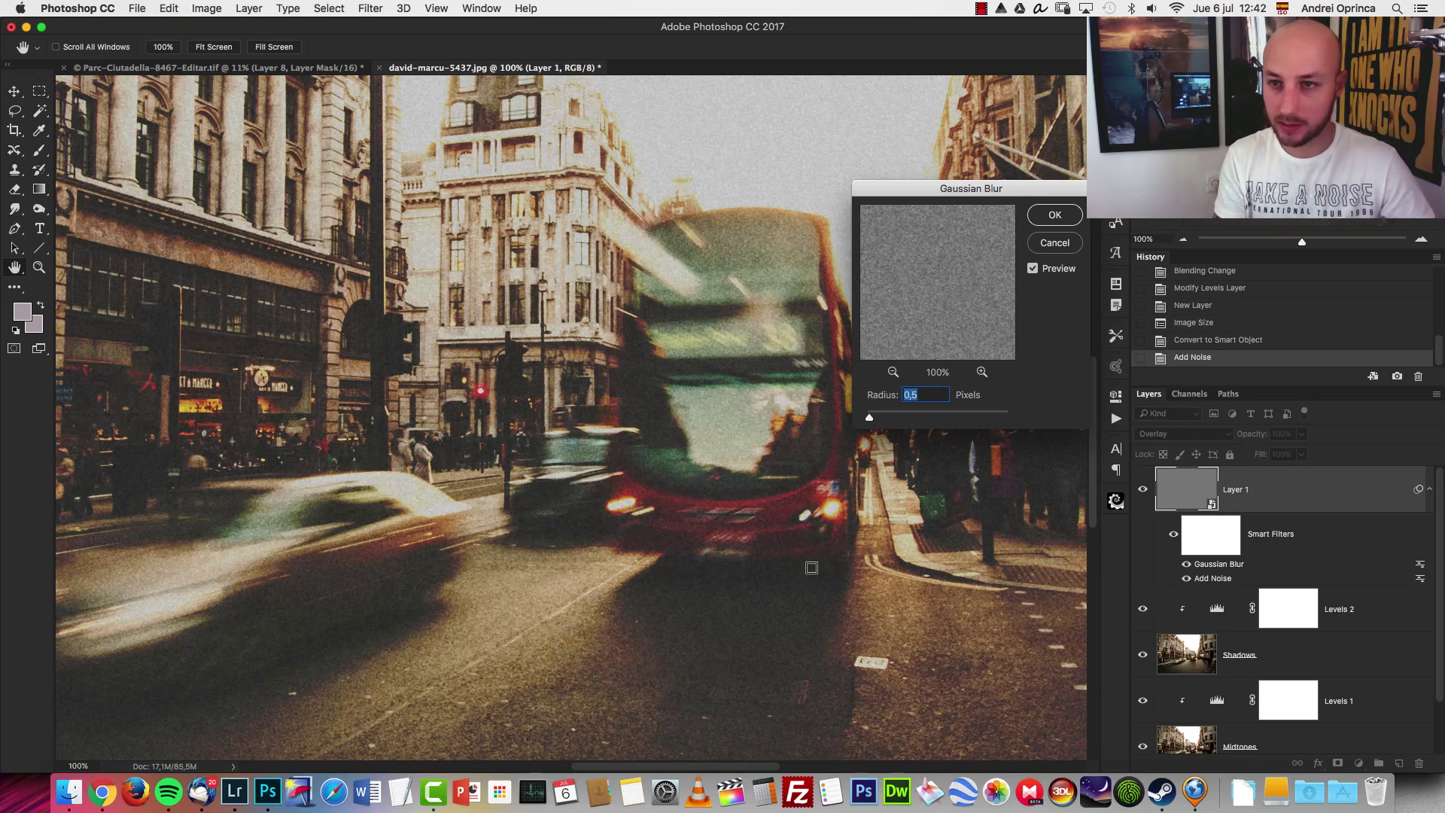
click(1055, 216)
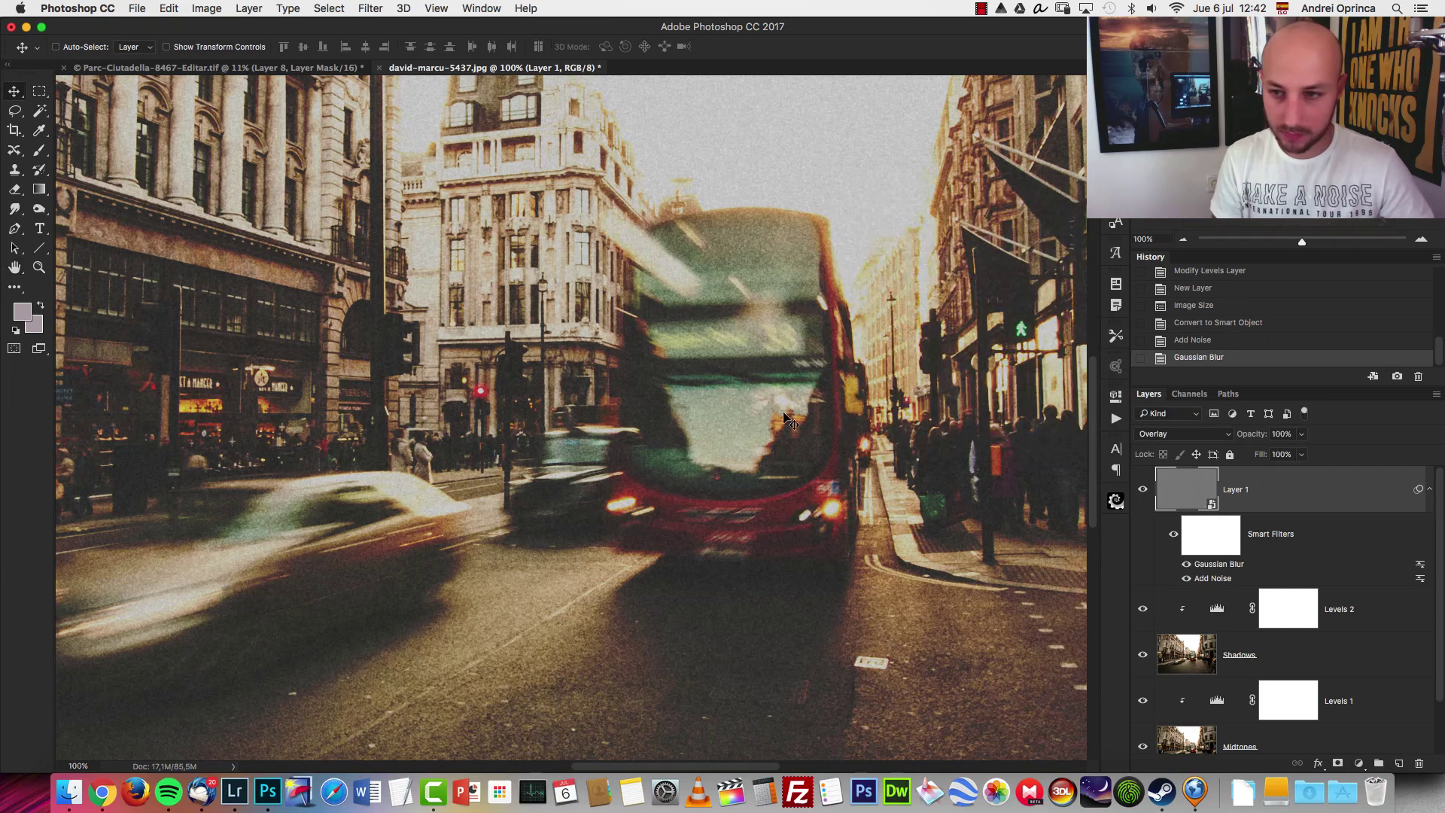
click(1201, 339)
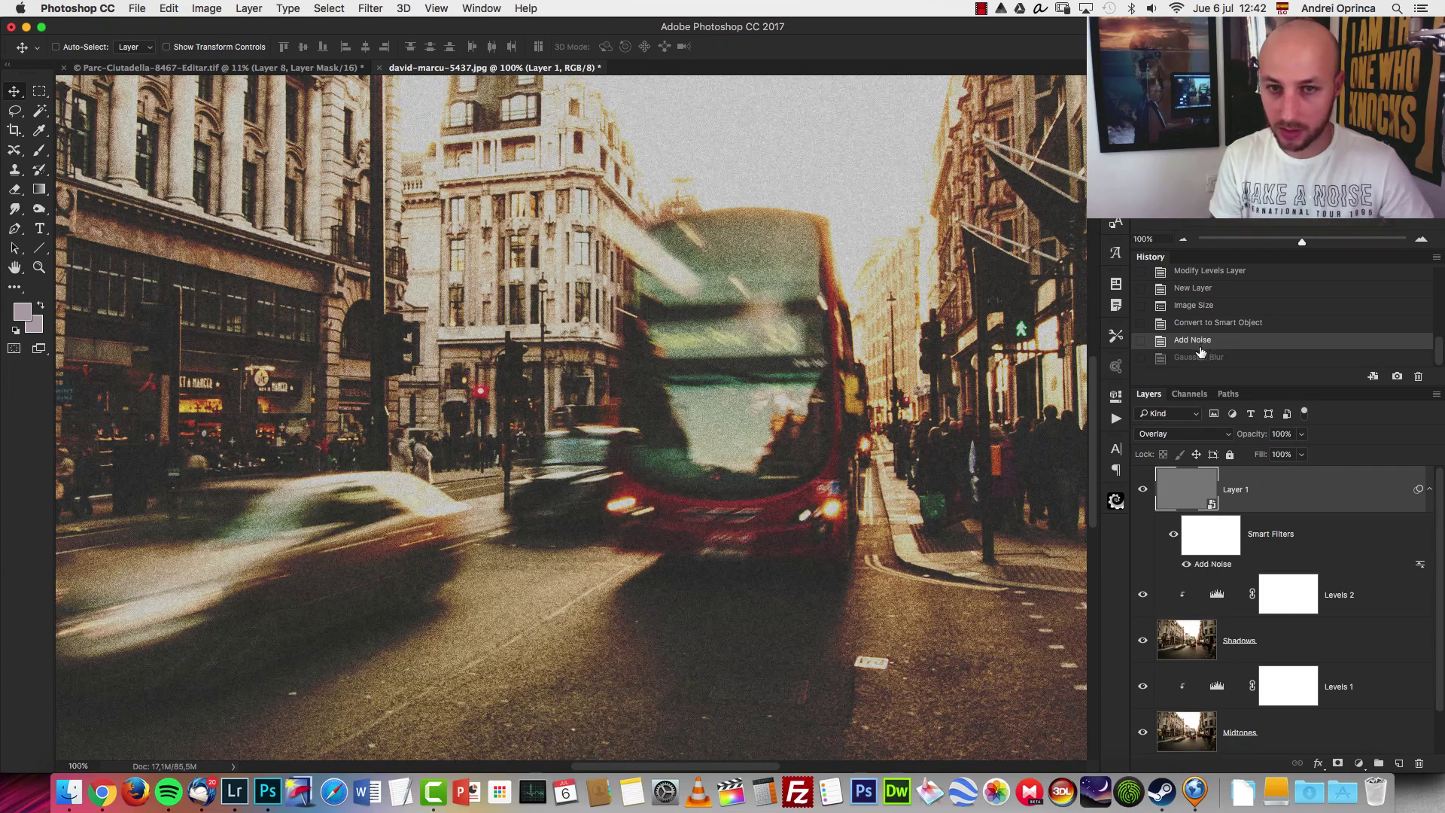
click(1199, 358)
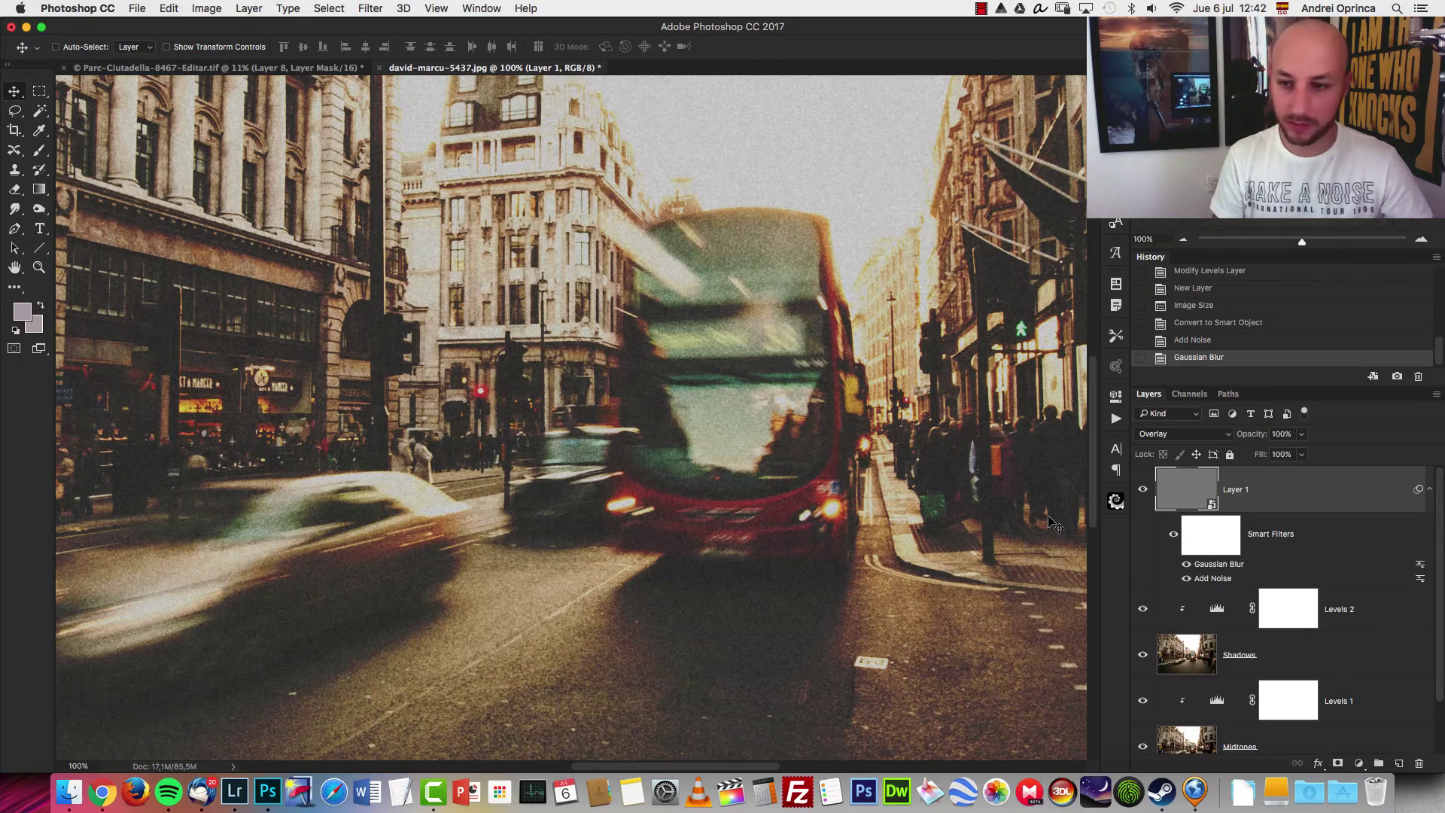
- Add a Black & White adjustment layer on top and compare it on and off
click(1429, 488)
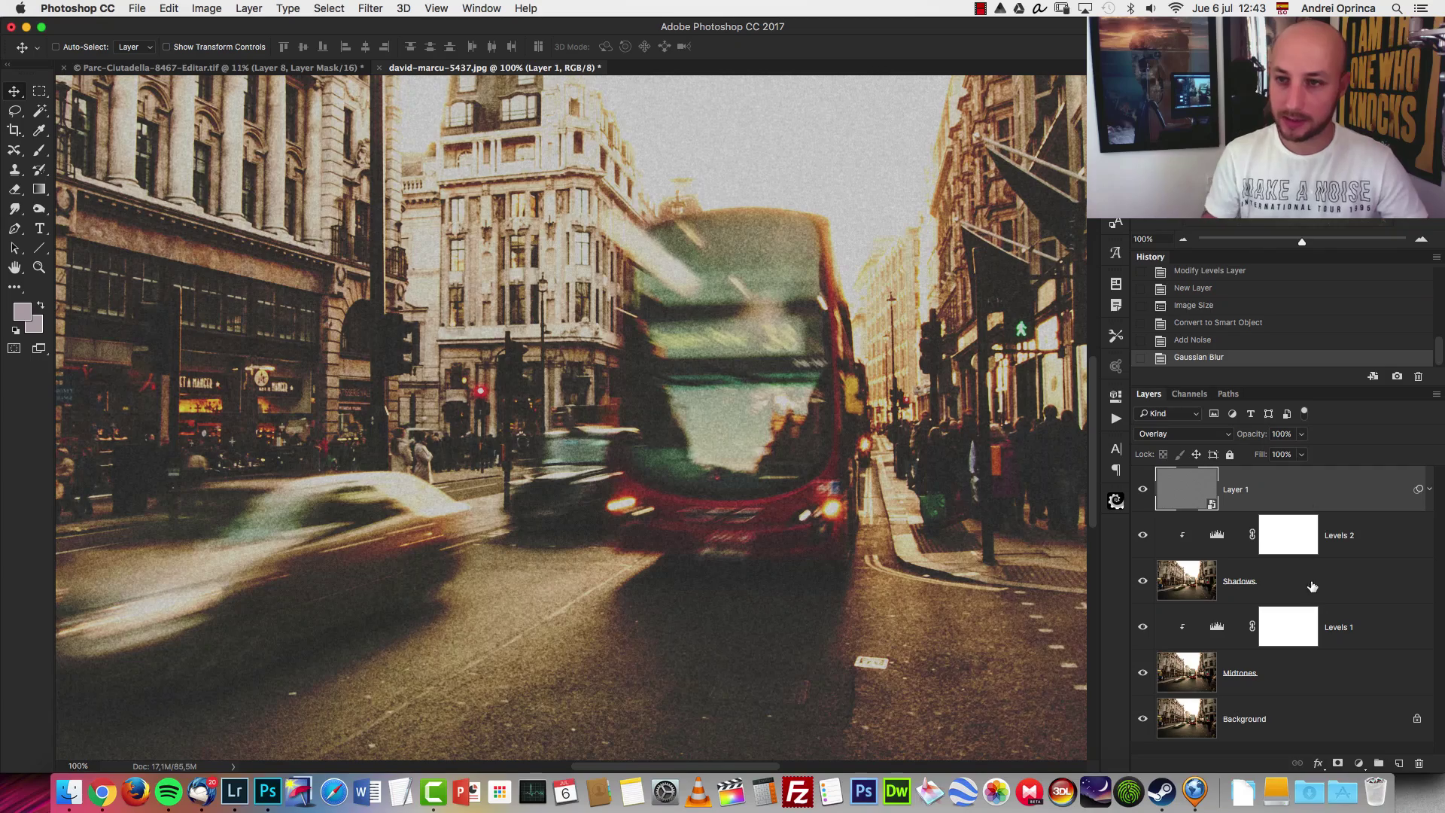
click(1184, 240)
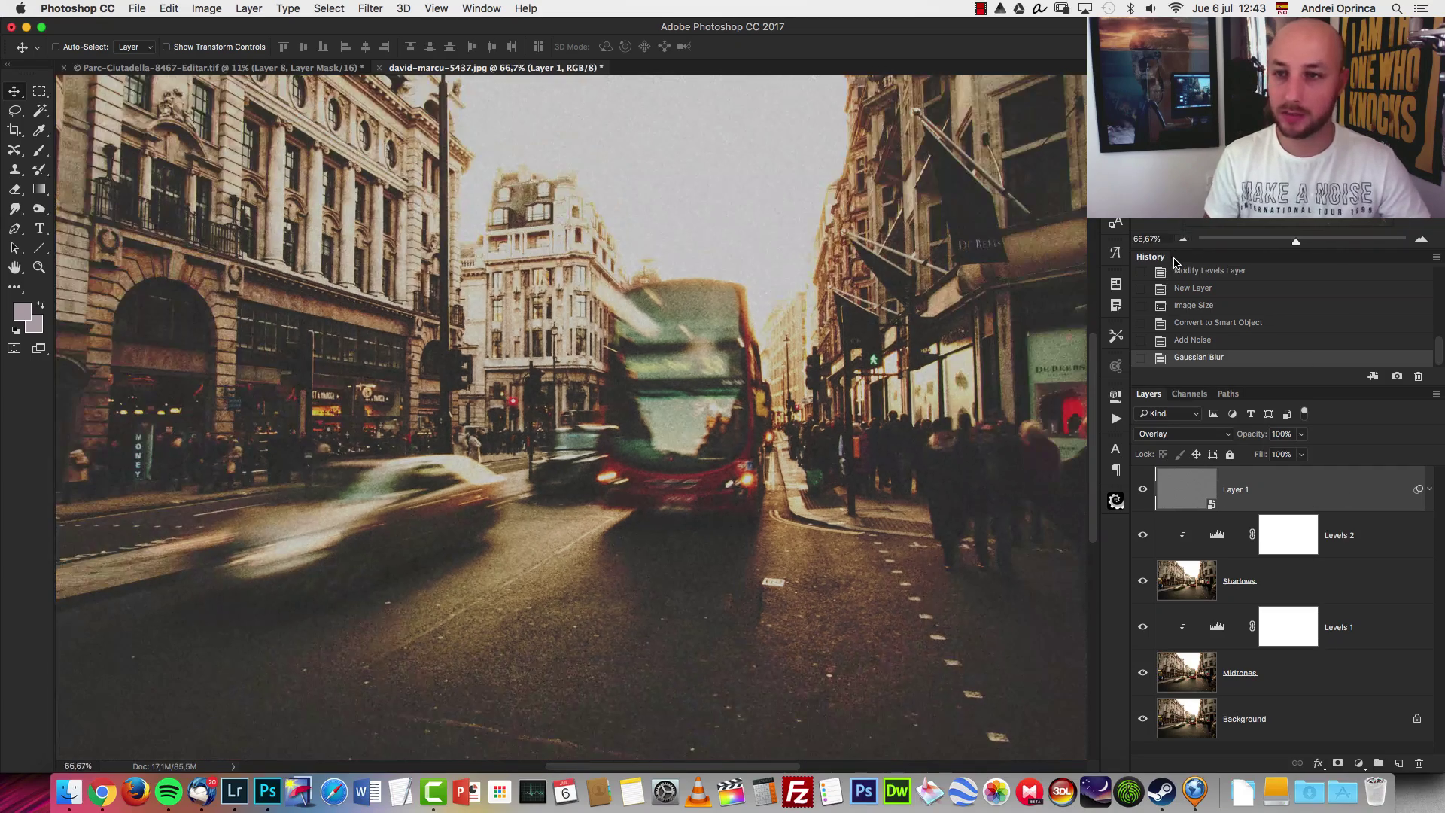
click(1184, 240)
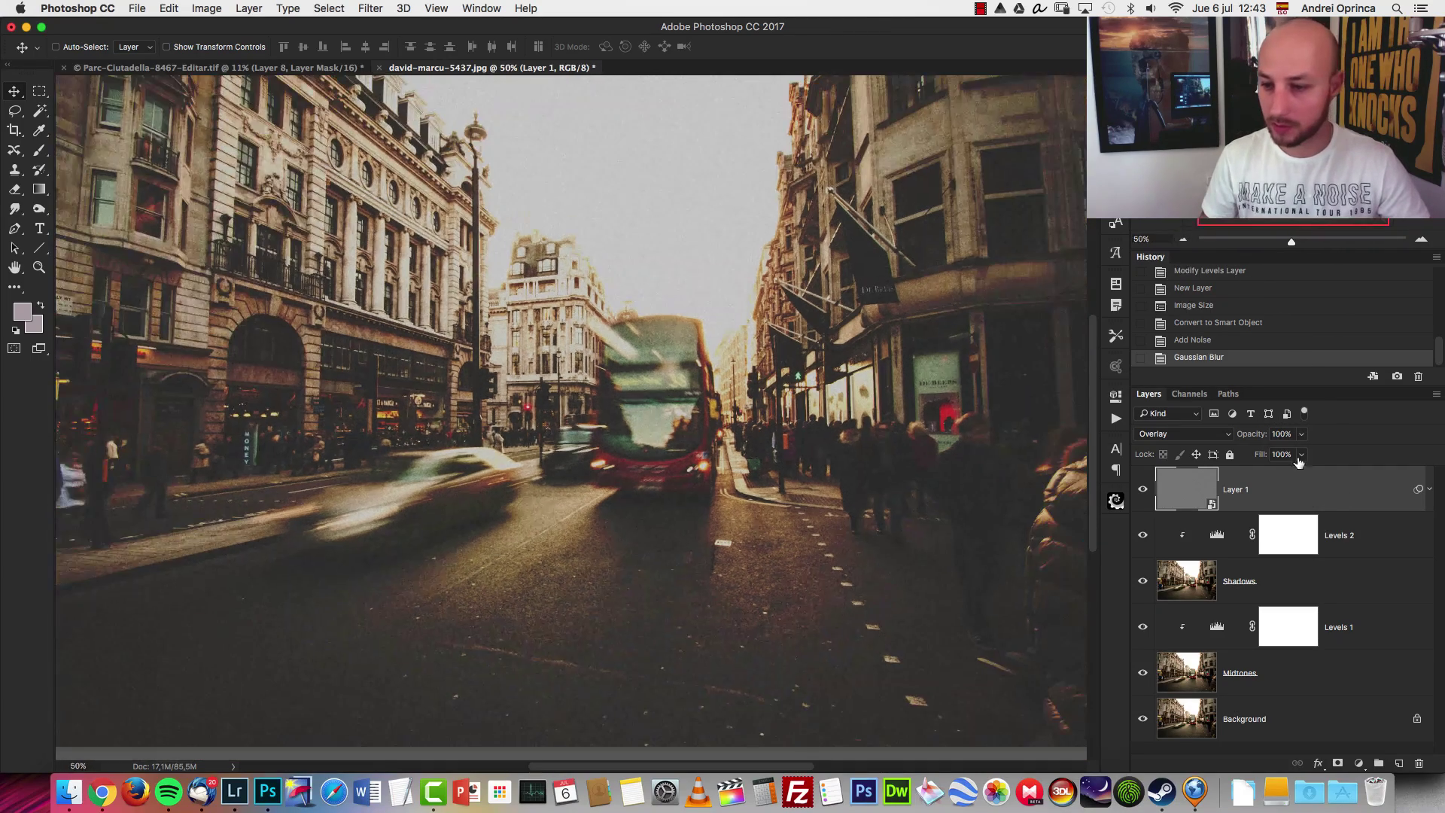
click(1359, 763)
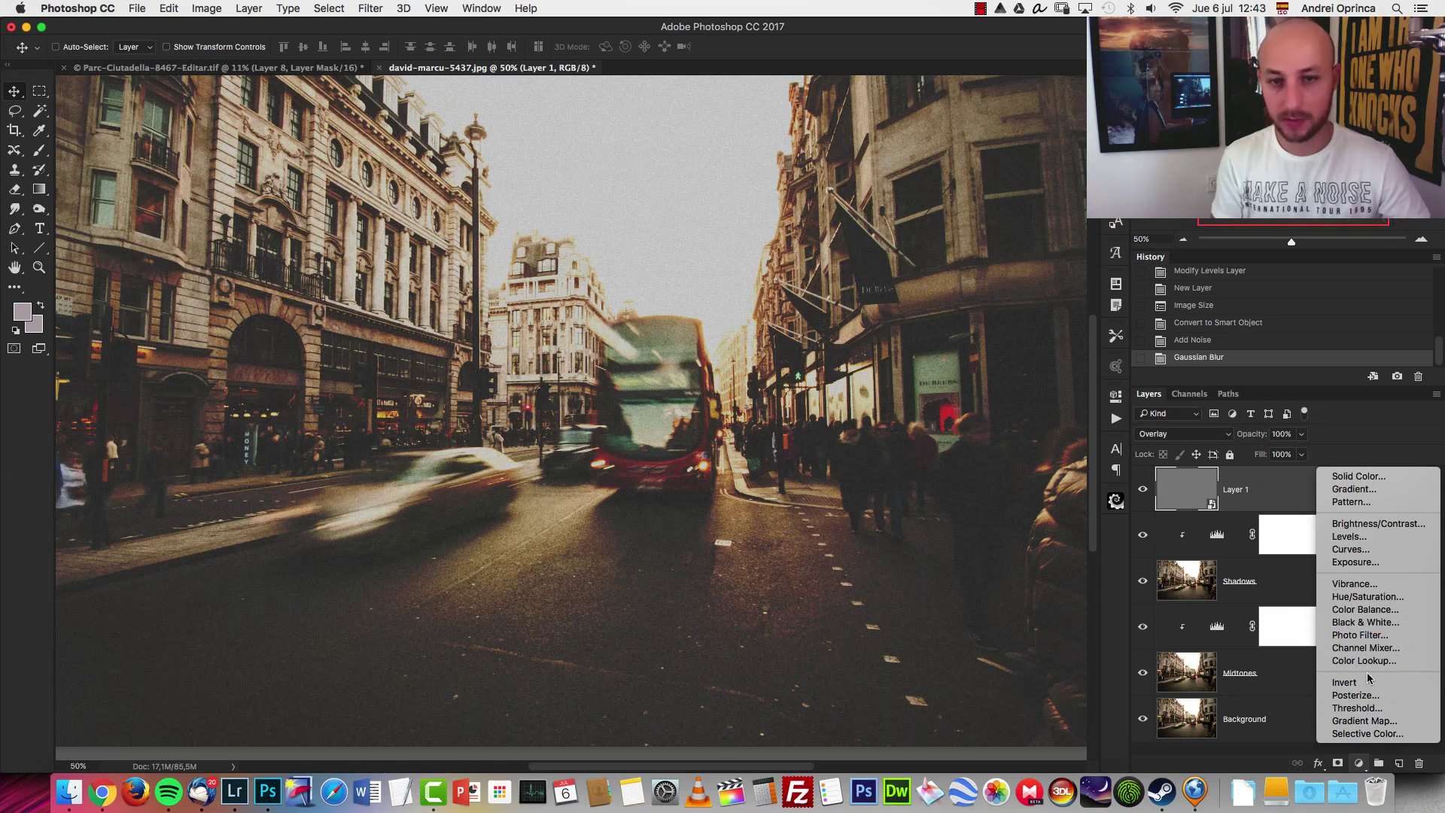
click(1379, 623)
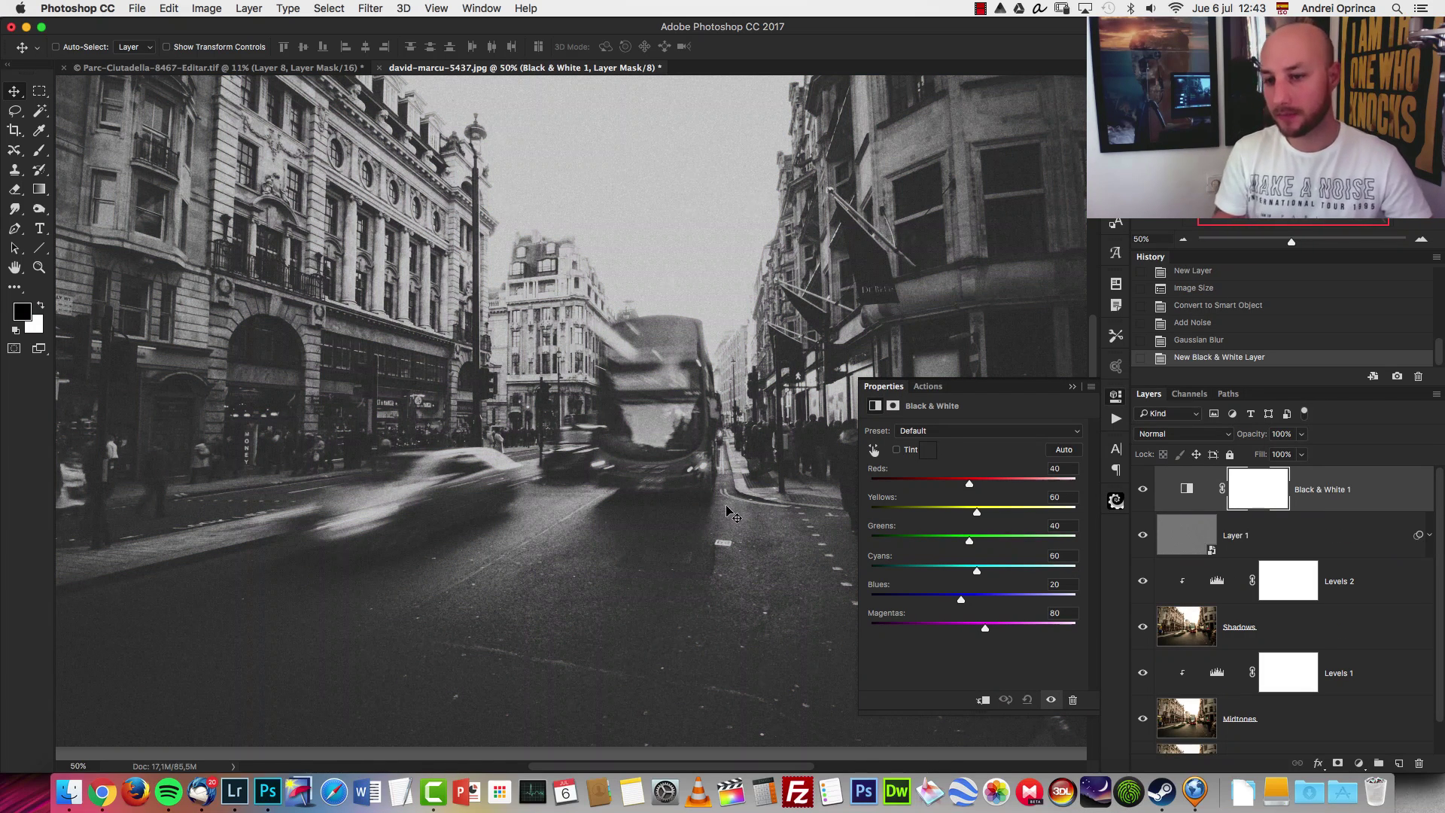
click(1143, 489)
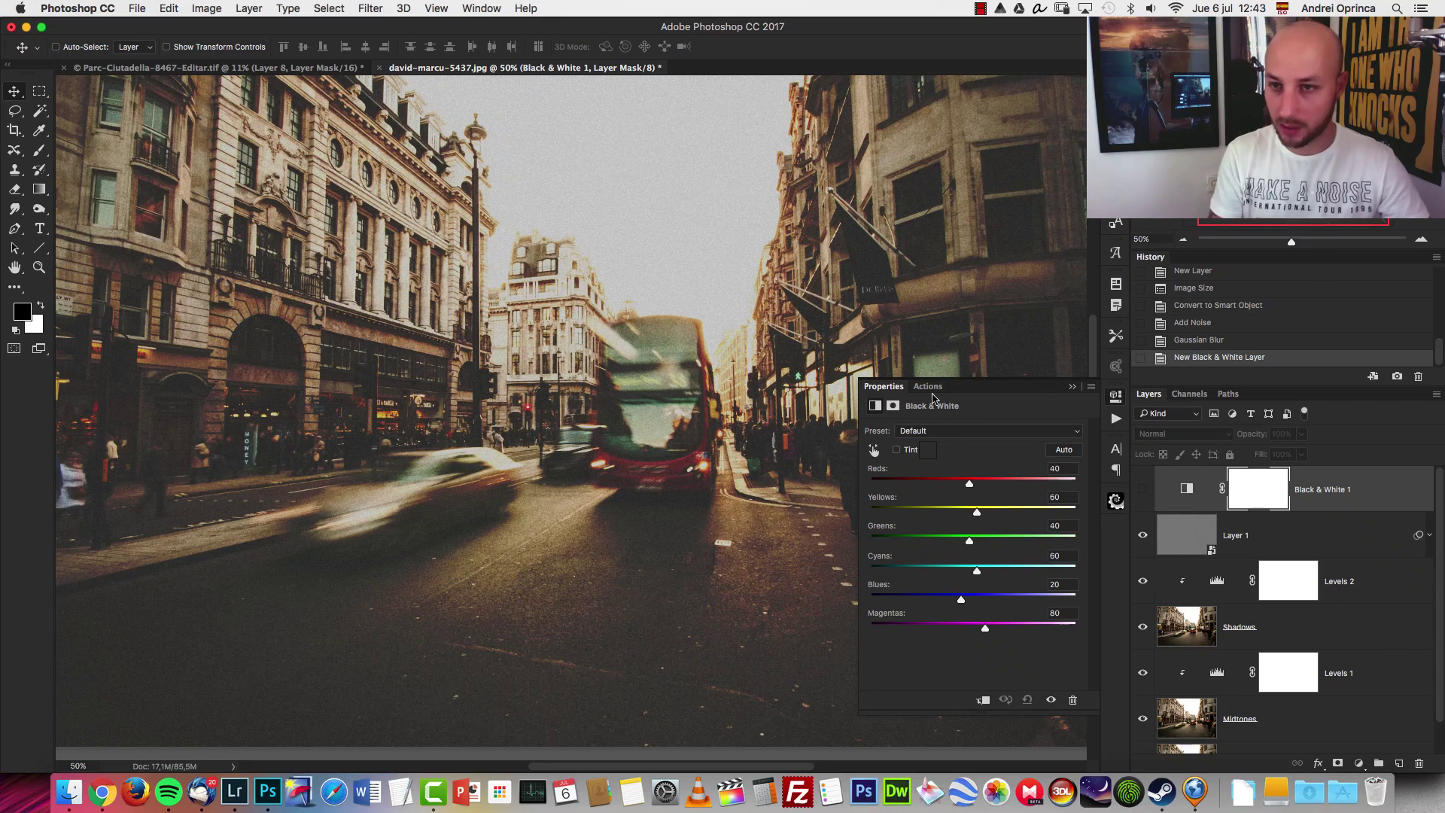
click(1184, 240)
click(1143, 490)
- Raise Yellows to 156 and lift Greens and Cyans in the Black & White mix
mouse_move(977, 513)
mouse_down()
mouse_move(1008, 512)
mouse_move(993, 513)
mouse_move(1004, 485)
mouse_move(986, 513)
mouse_up()
click(1420, 240)
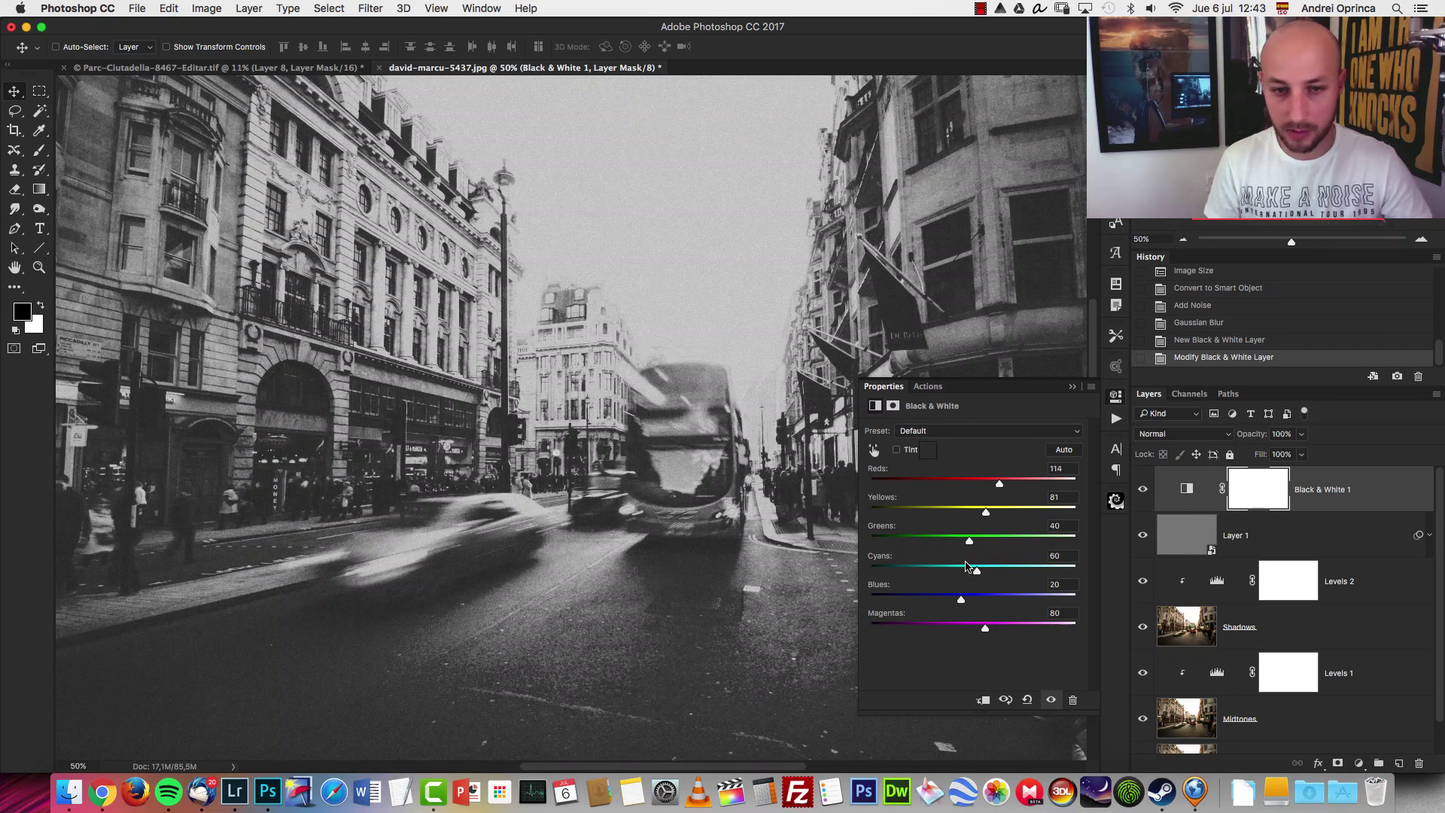
drag(970, 540, 987, 601)
key(super+plus)
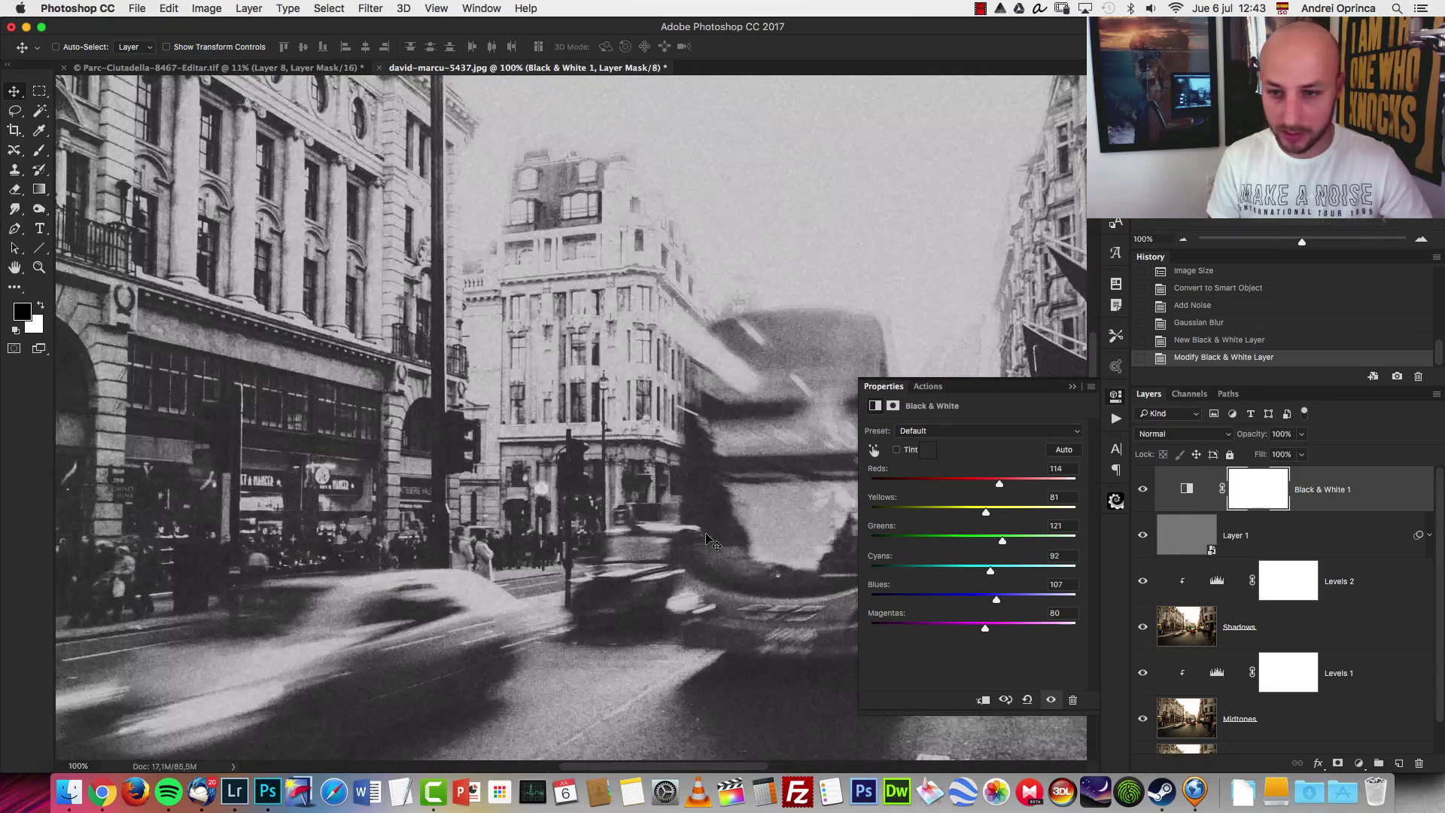
drag(1013, 515, 984, 531)
- Lower the Black & White 1 layer's opacity to 86% to let some colour through
click(1072, 387)
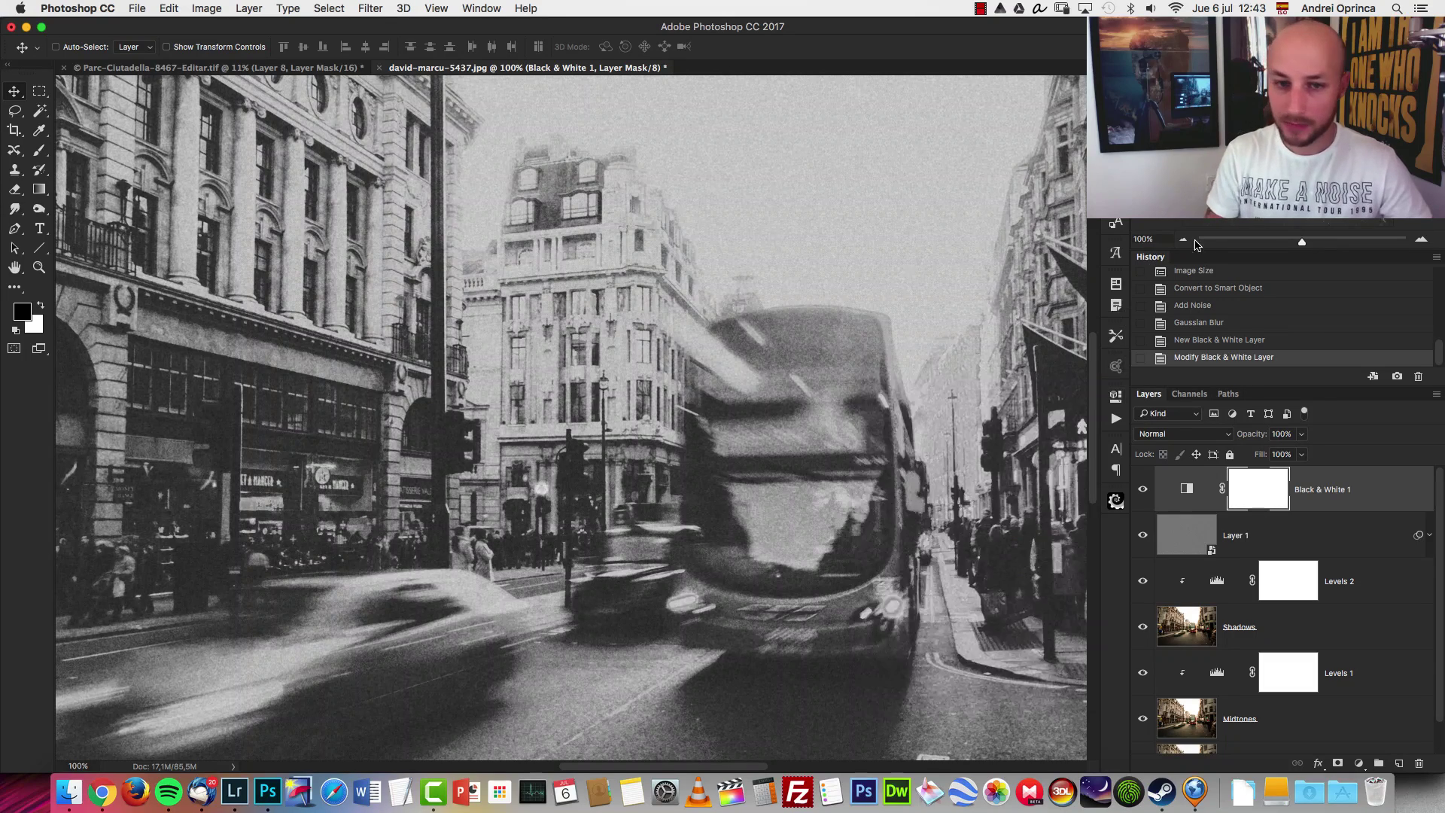
key(super+minus)
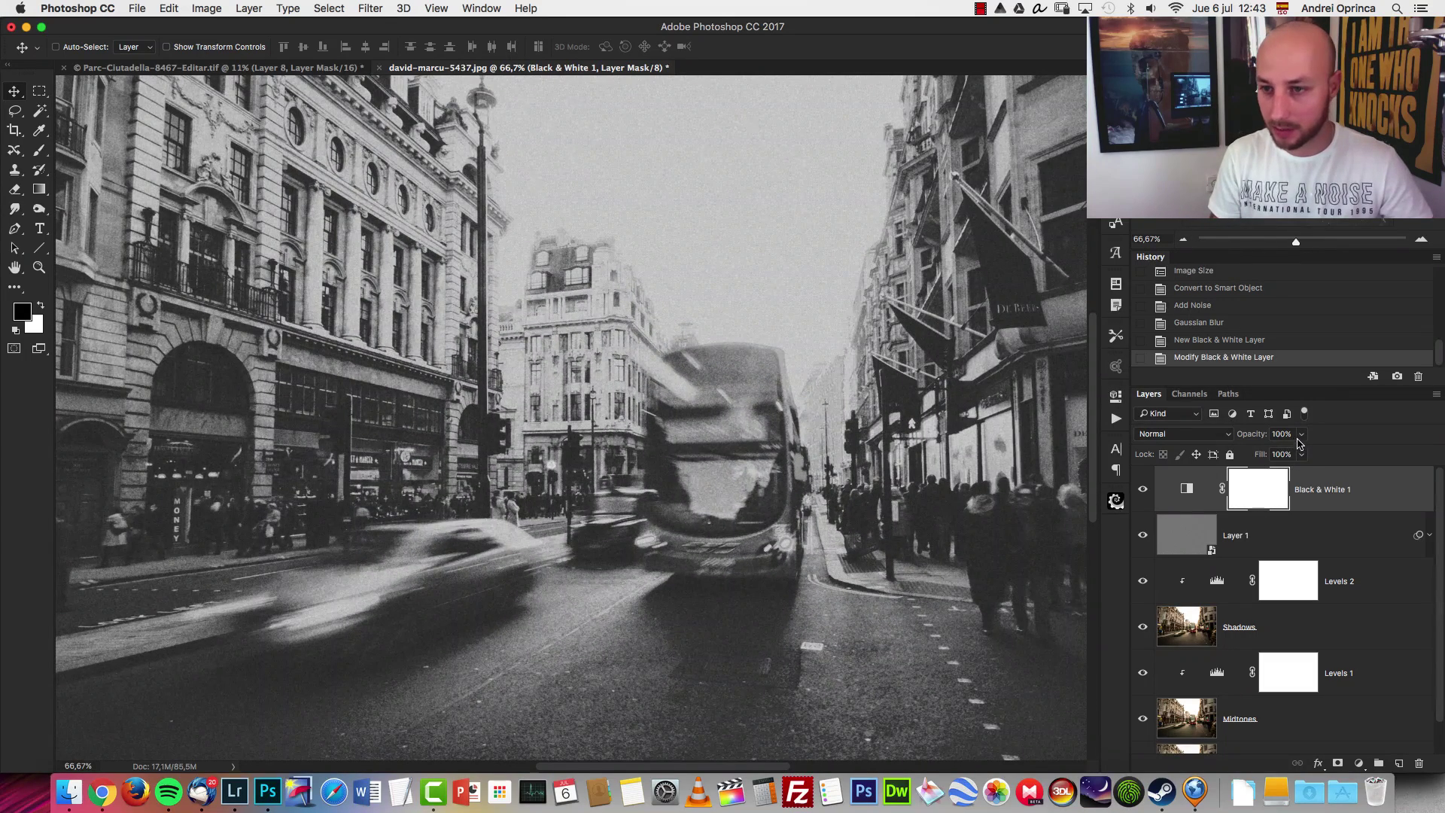
click(1300, 436)
mouse_move(1299, 454)
mouse_down()
mouse_move(1275, 455)
mouse_move(1290, 457)
mouse_up()
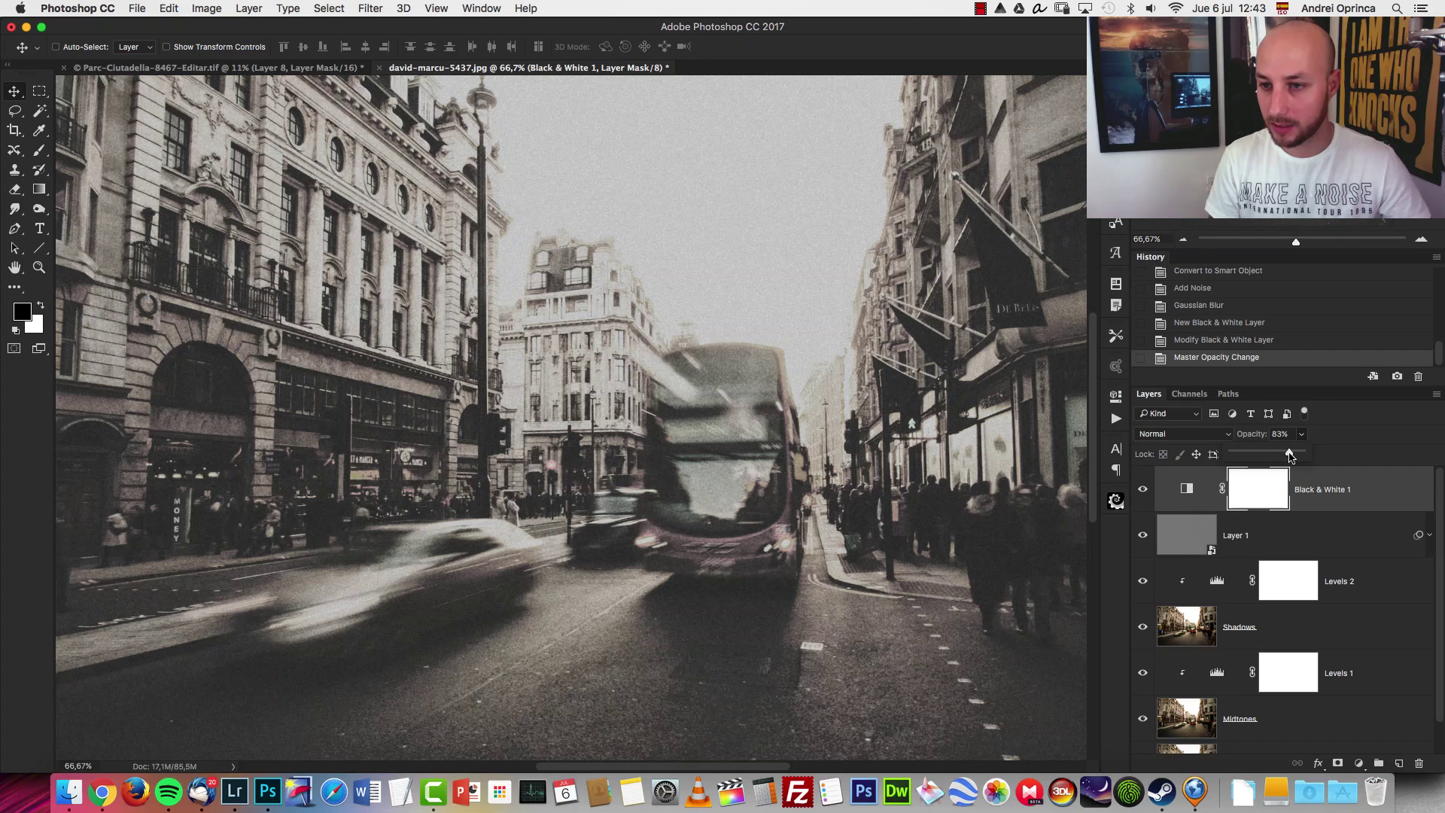
click(1367, 510)
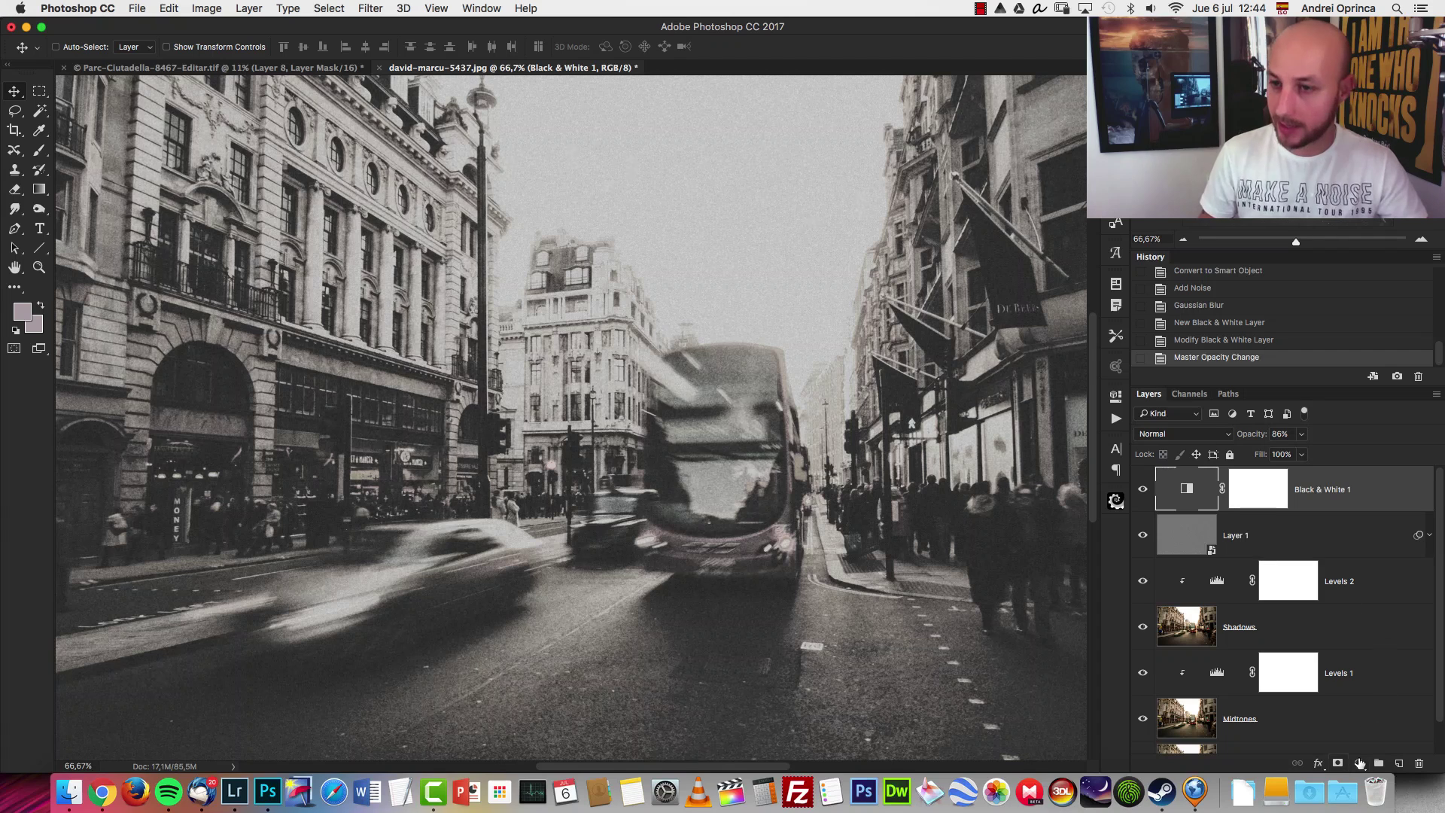
- Add a Curves adjustment with the white input pulled to 200 to blow out highlights
click(1359, 763)
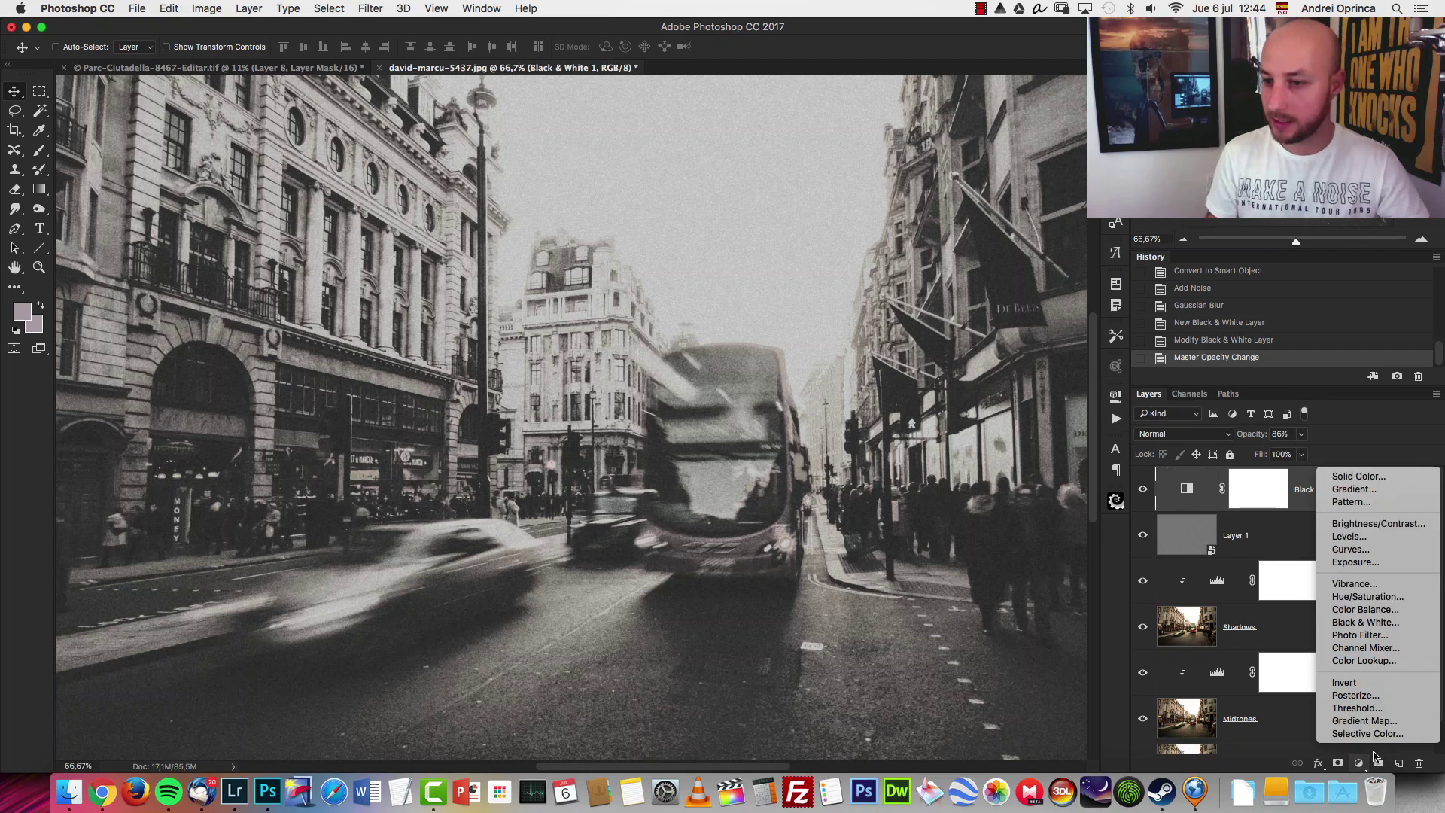
click(1354, 549)
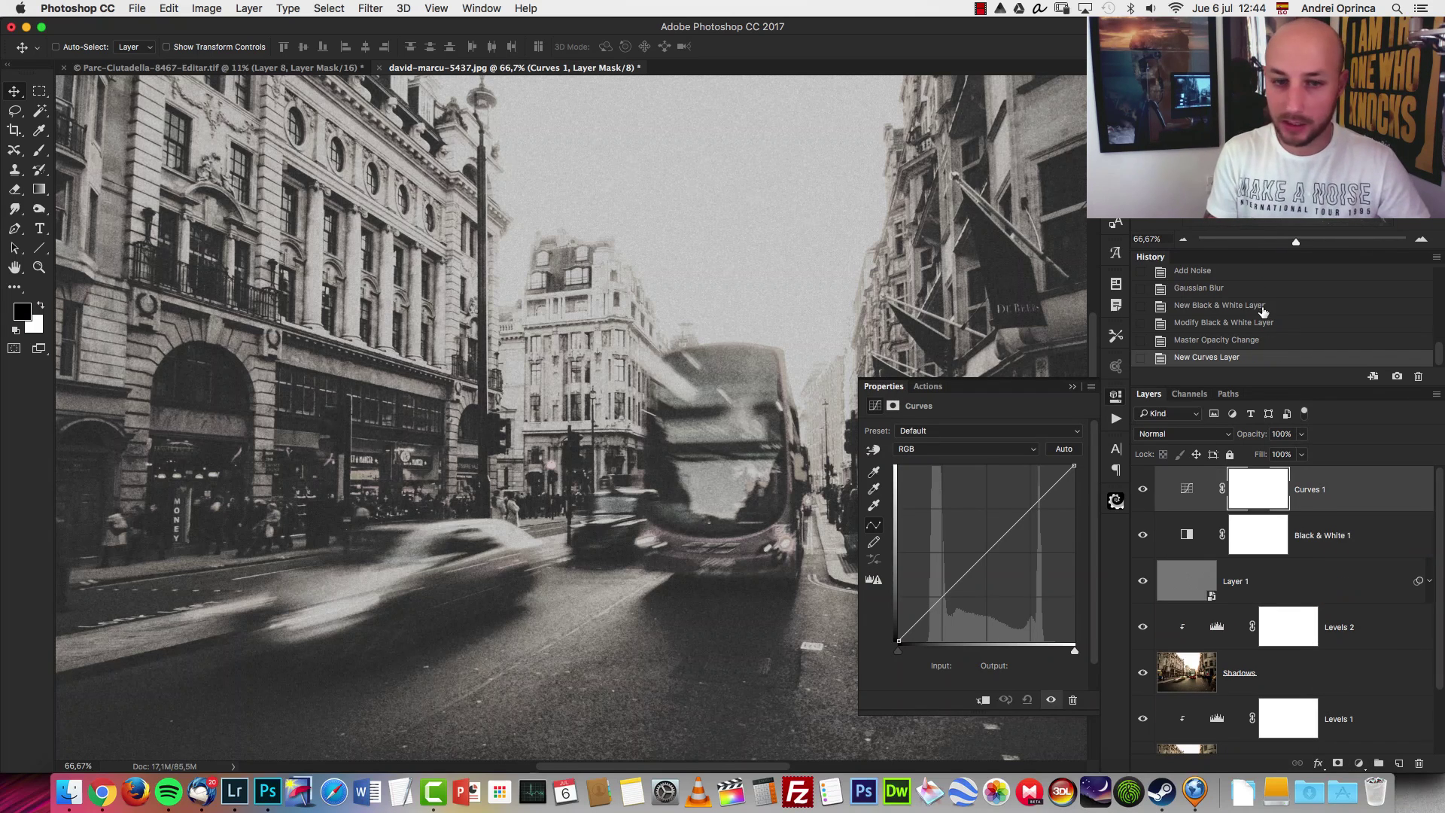
click(1184, 241)
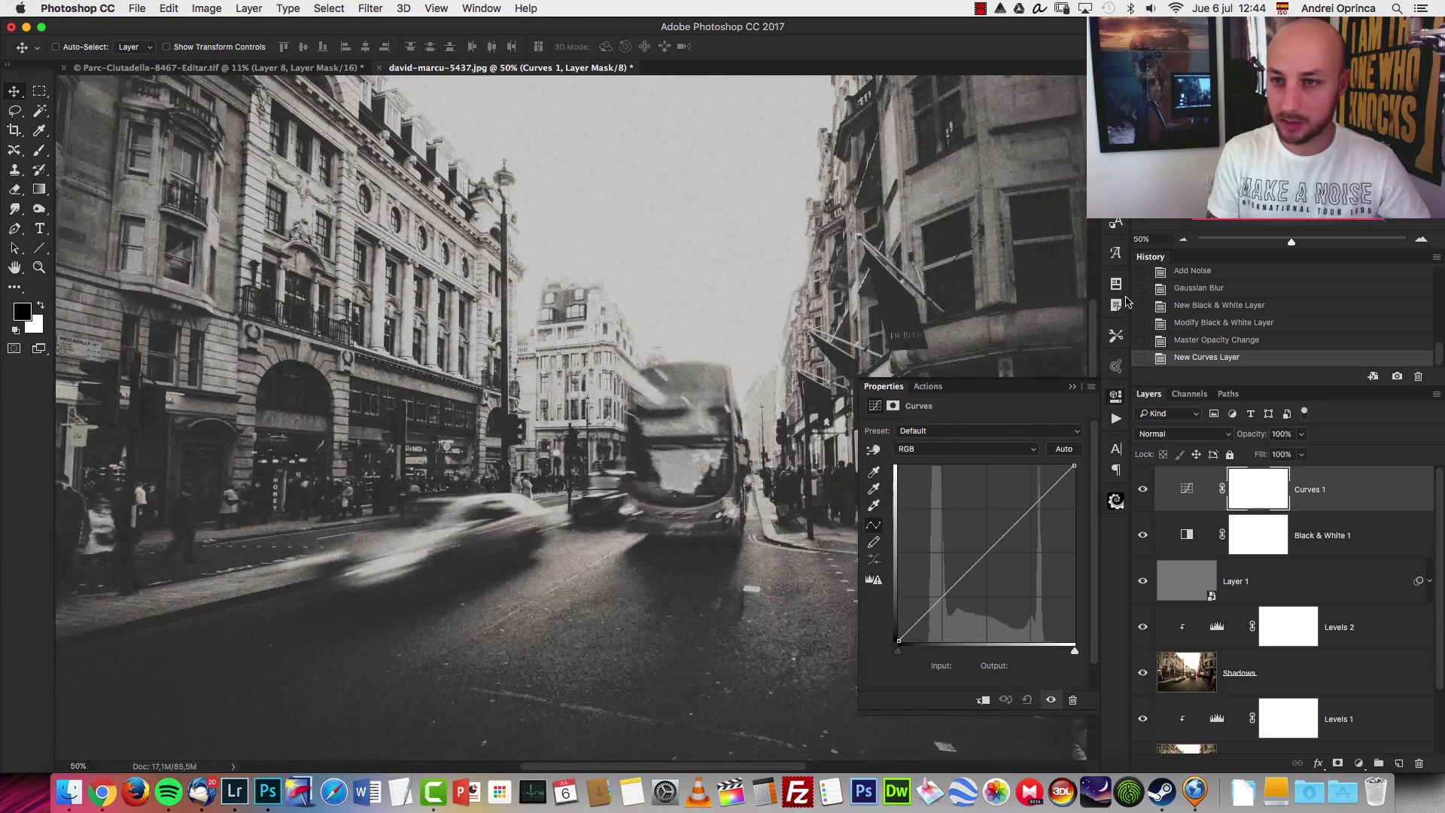
click(1184, 240)
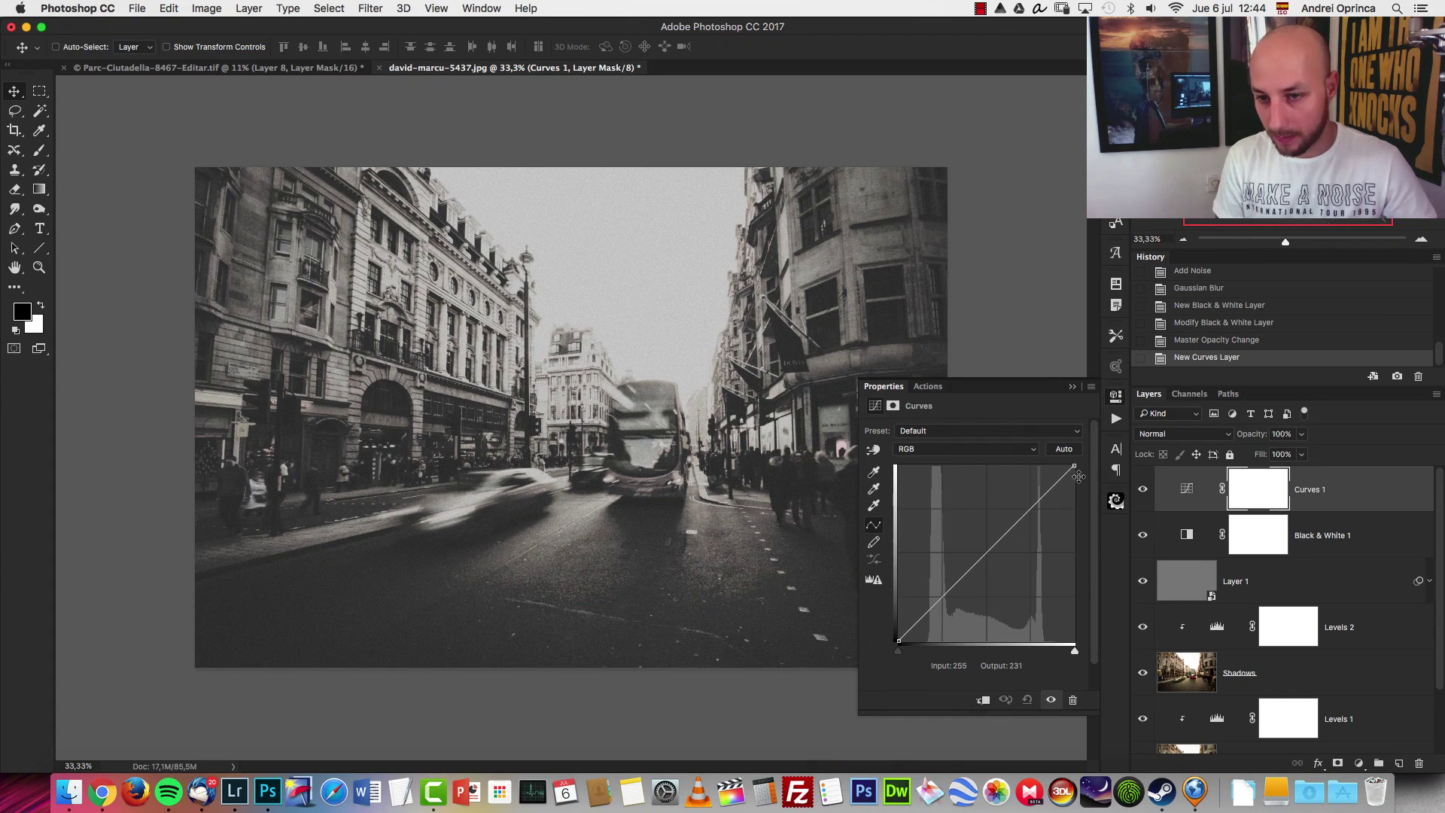
drag(1073, 465, 1036, 448)
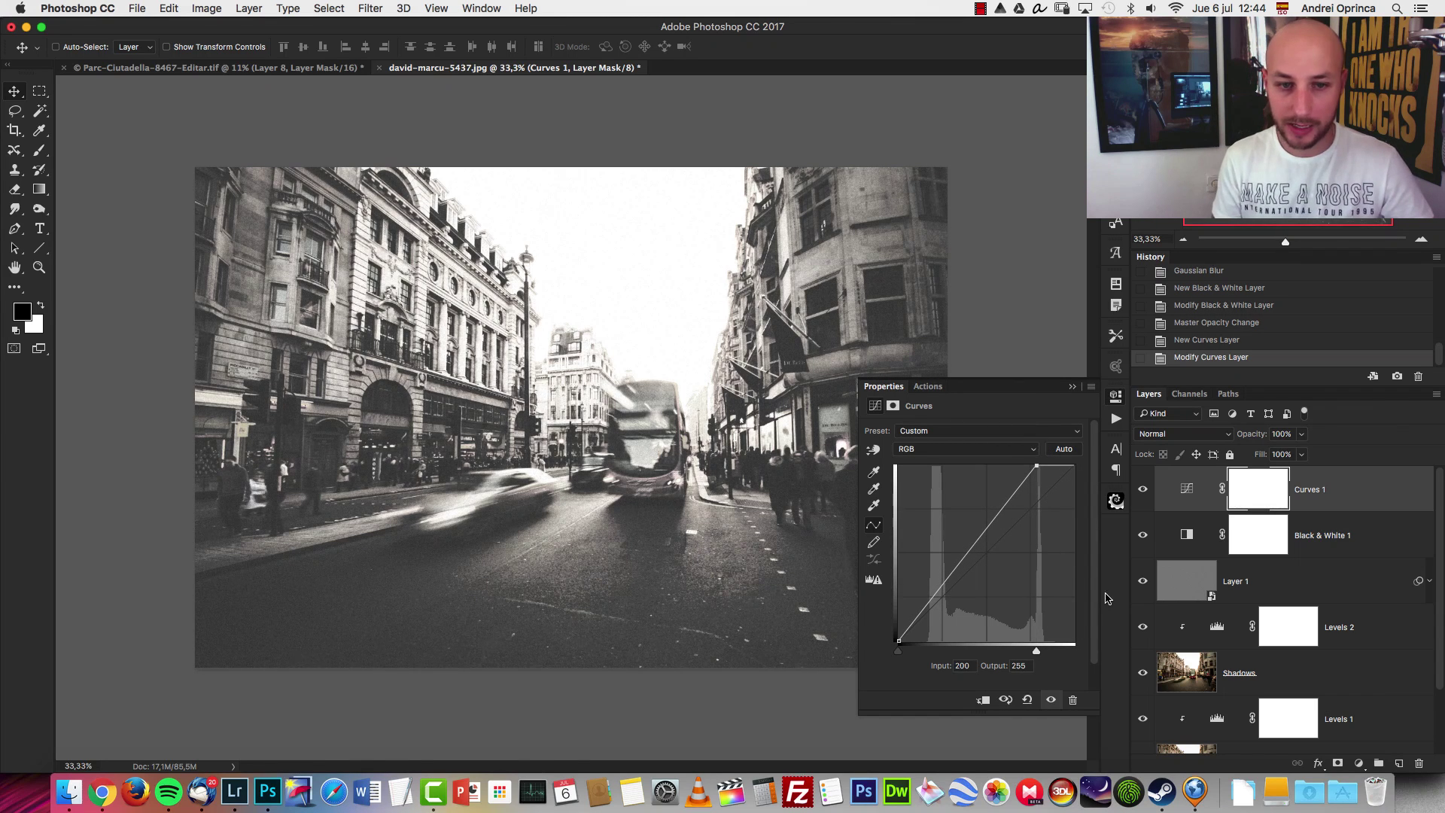
- Target the Curves 1 mask with a size-500 brush, comparing the Curves effect on and off
click(1261, 504)
key(b)
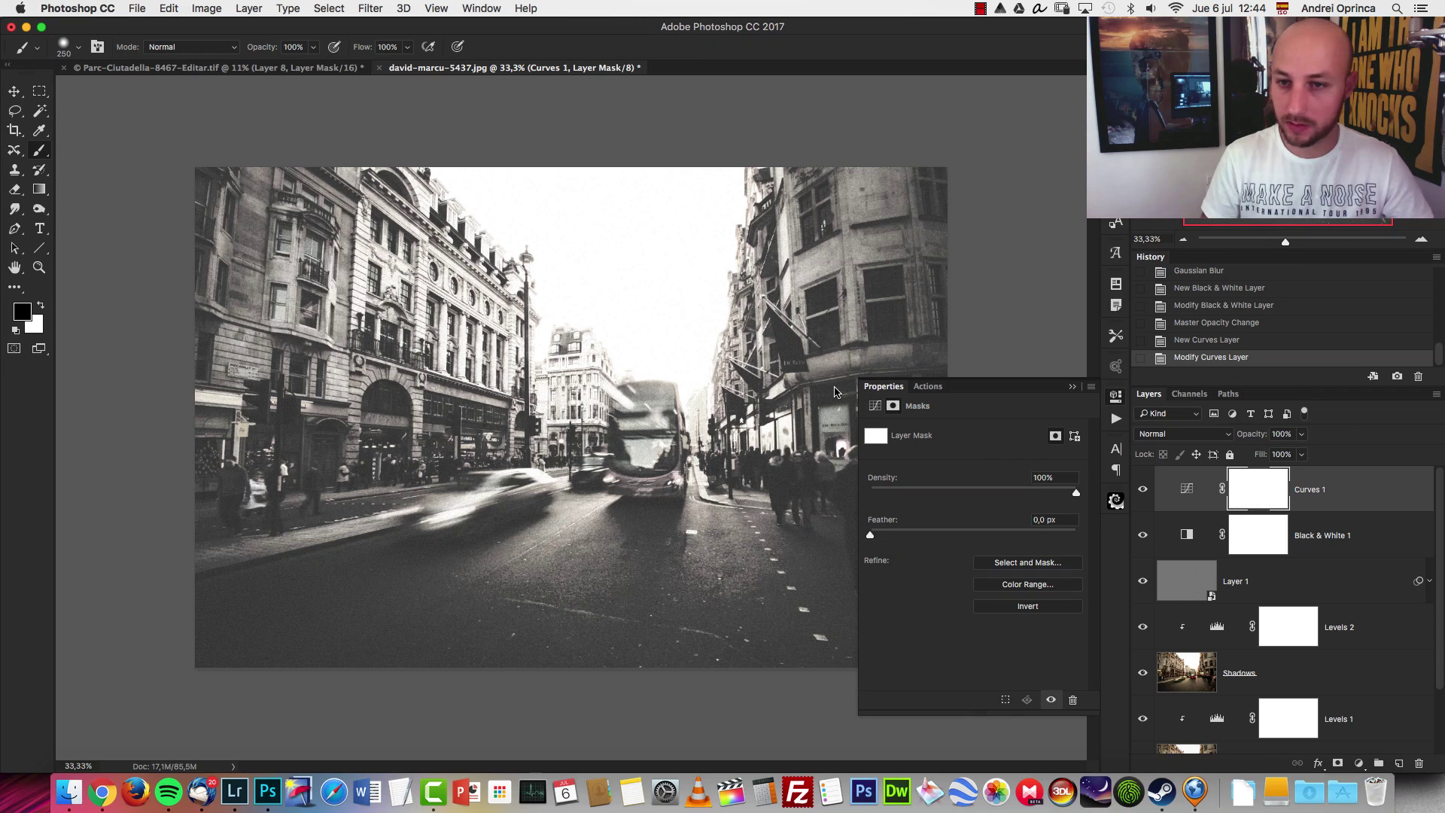
click(1071, 386)
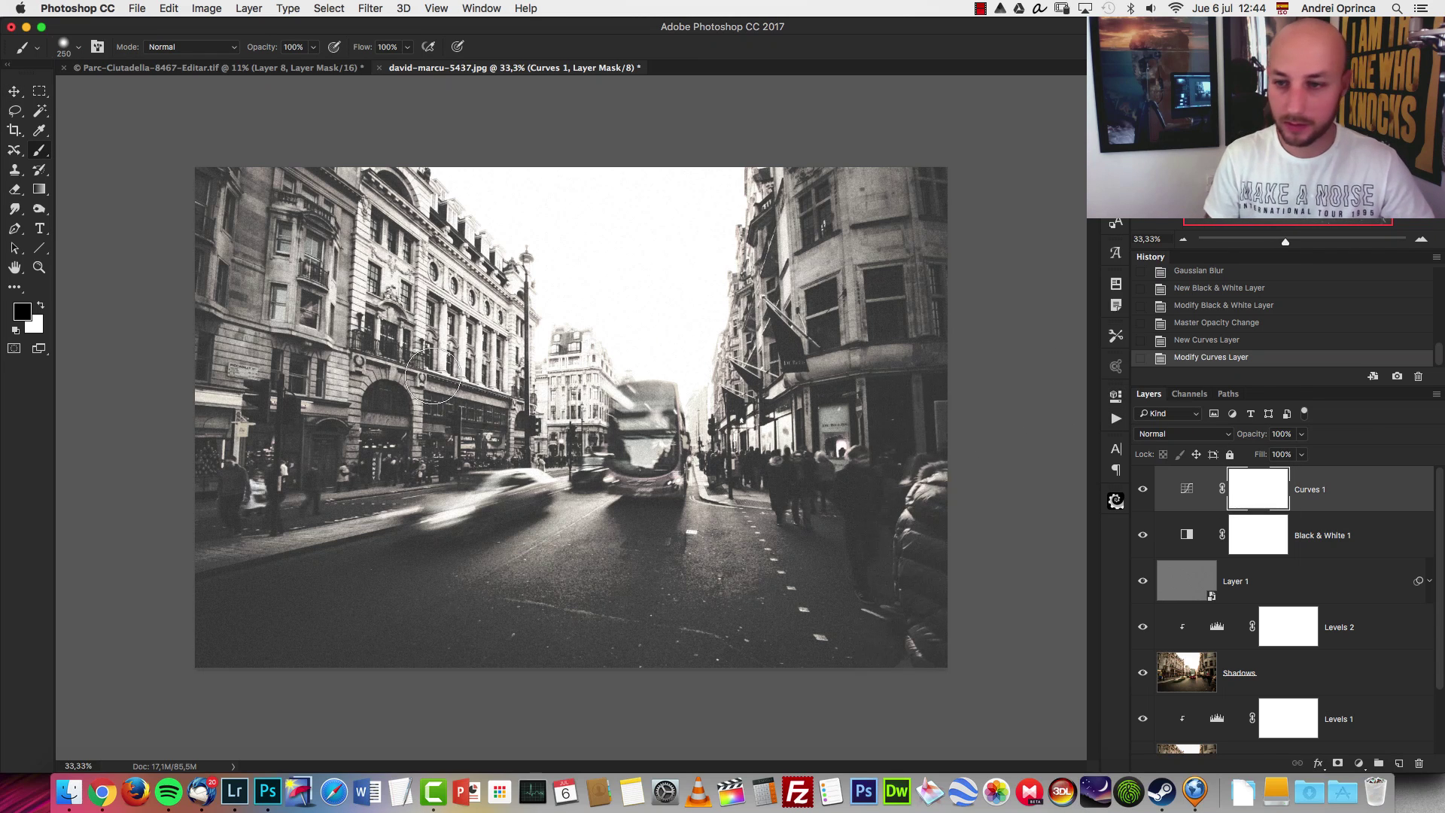
click(1144, 493)
click(1144, 493)
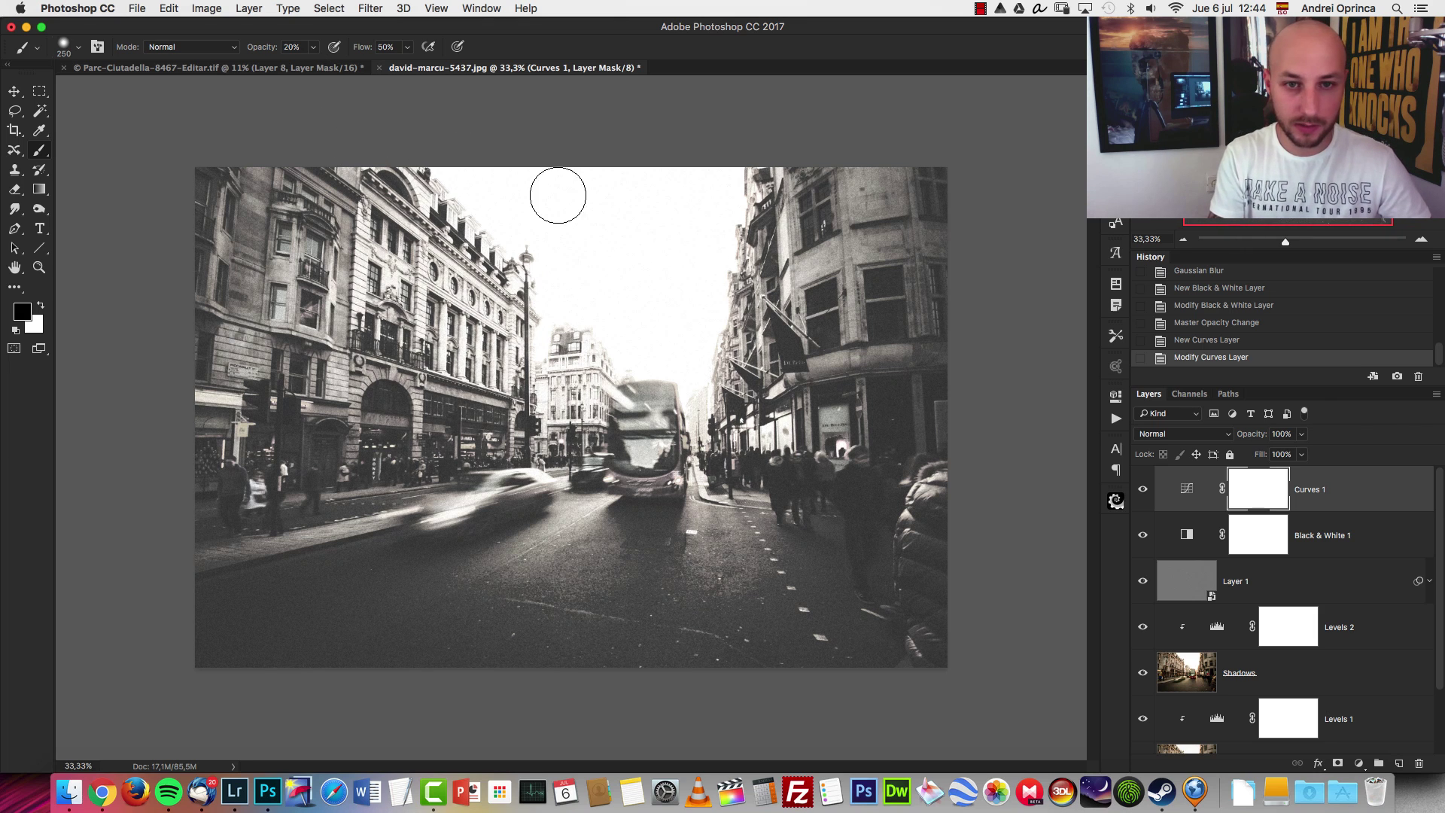
key(bracketright)
key(bracketright)
key(bracketright)
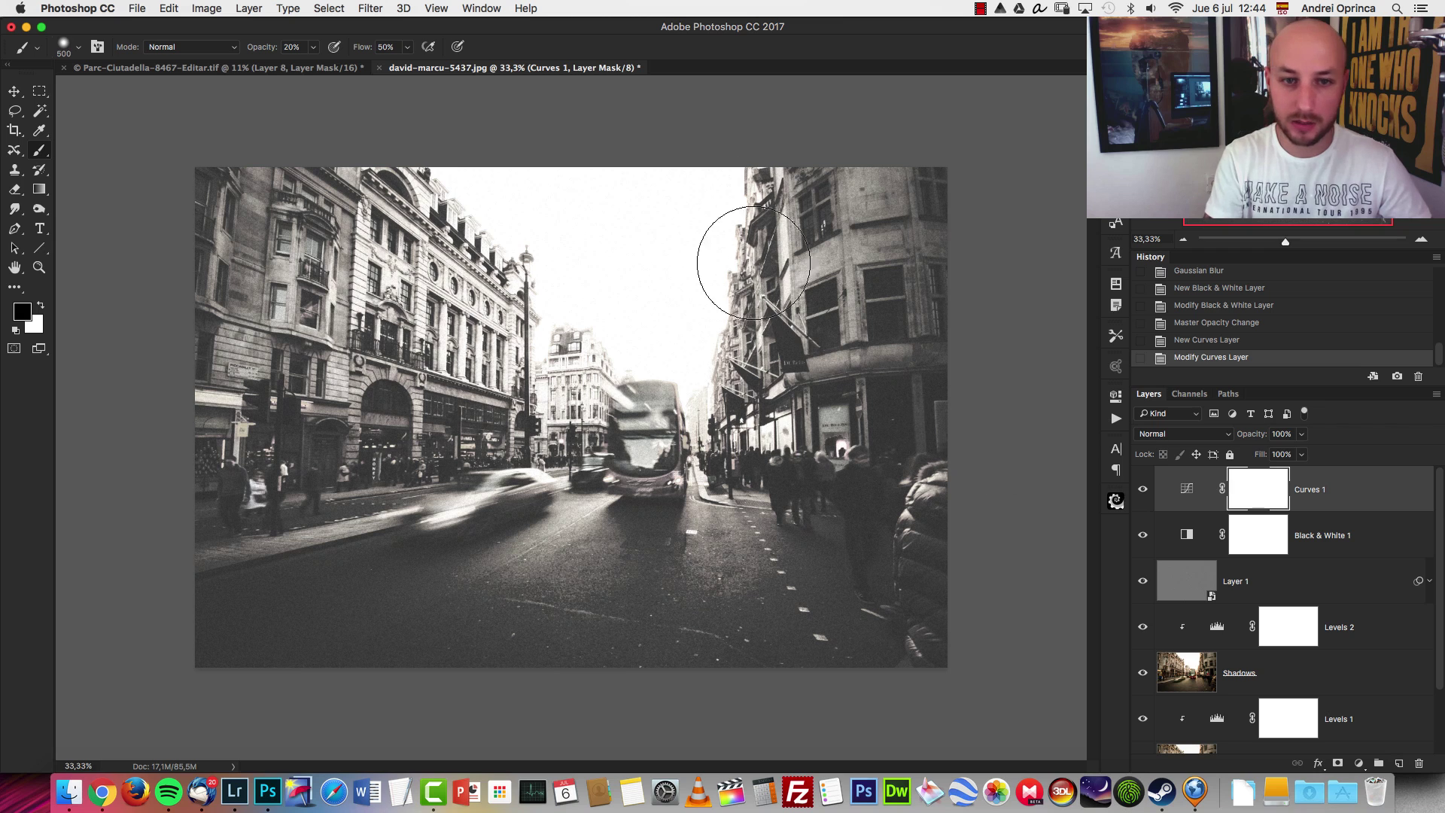
- Paint black over the sky in the Curves mask, touching up one area with white
mouse_move(708, 207)
mouse_down()
mouse_move(587, 245)
mouse_move(526, 236)
mouse_move(690, 236)
mouse_move(651, 313)
mouse_move(572, 219)
mouse_up()
mouse_move(526, 301)
mouse_down()
mouse_move(459, 361)
mouse_move(713, 415)
mouse_up()
mouse_move(693, 281)
mouse_down()
mouse_move(660, 224)
mouse_move(544, 242)
mouse_move(599, 224)
mouse_move(611, 167)
mouse_up()
key(x)
mouse_move(625, 300)
mouse_down()
mouse_move(662, 337)
mouse_move(672, 280)
mouse_up()
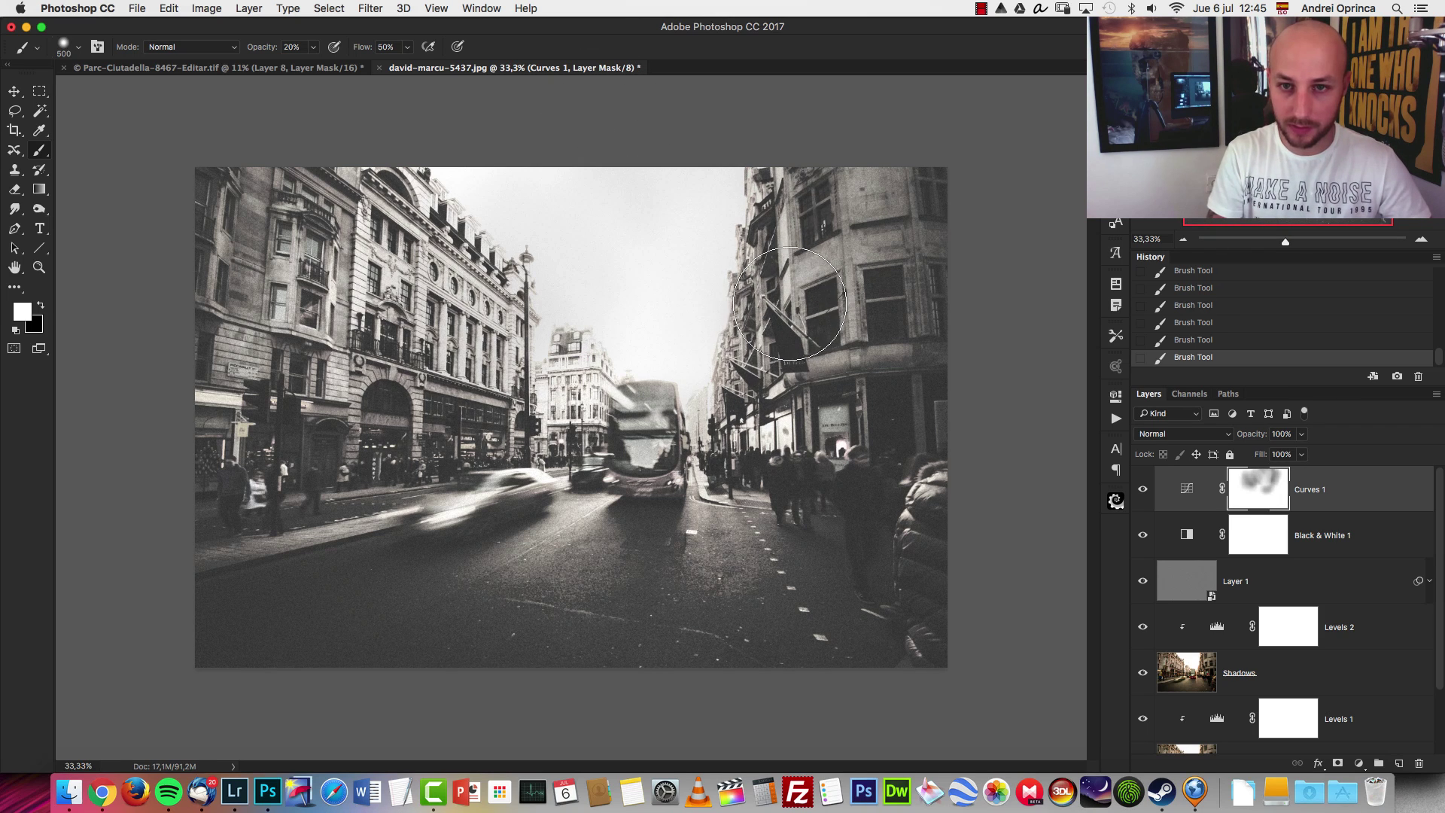
key(x)
key(x)
key(x)
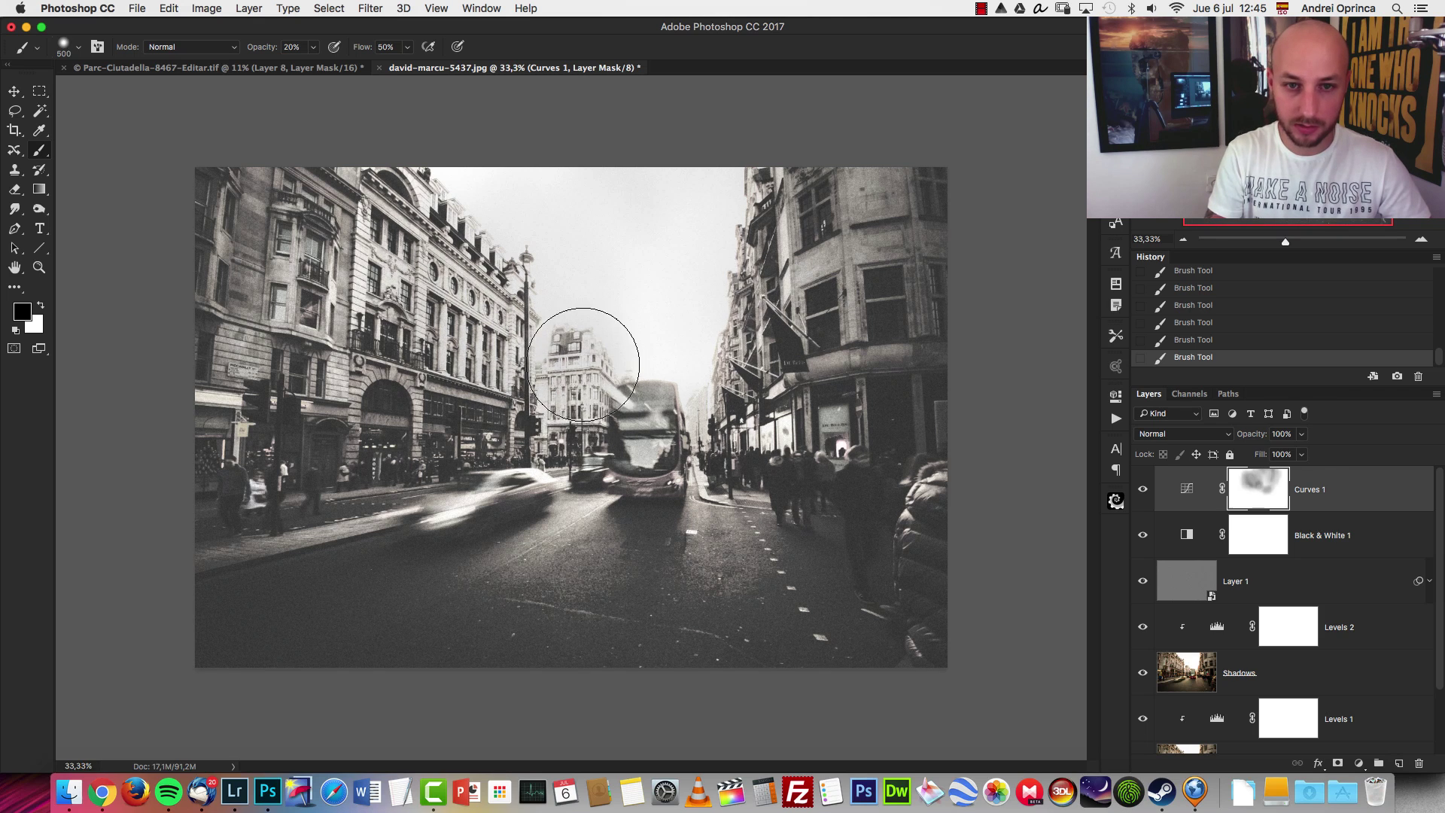
key(x)
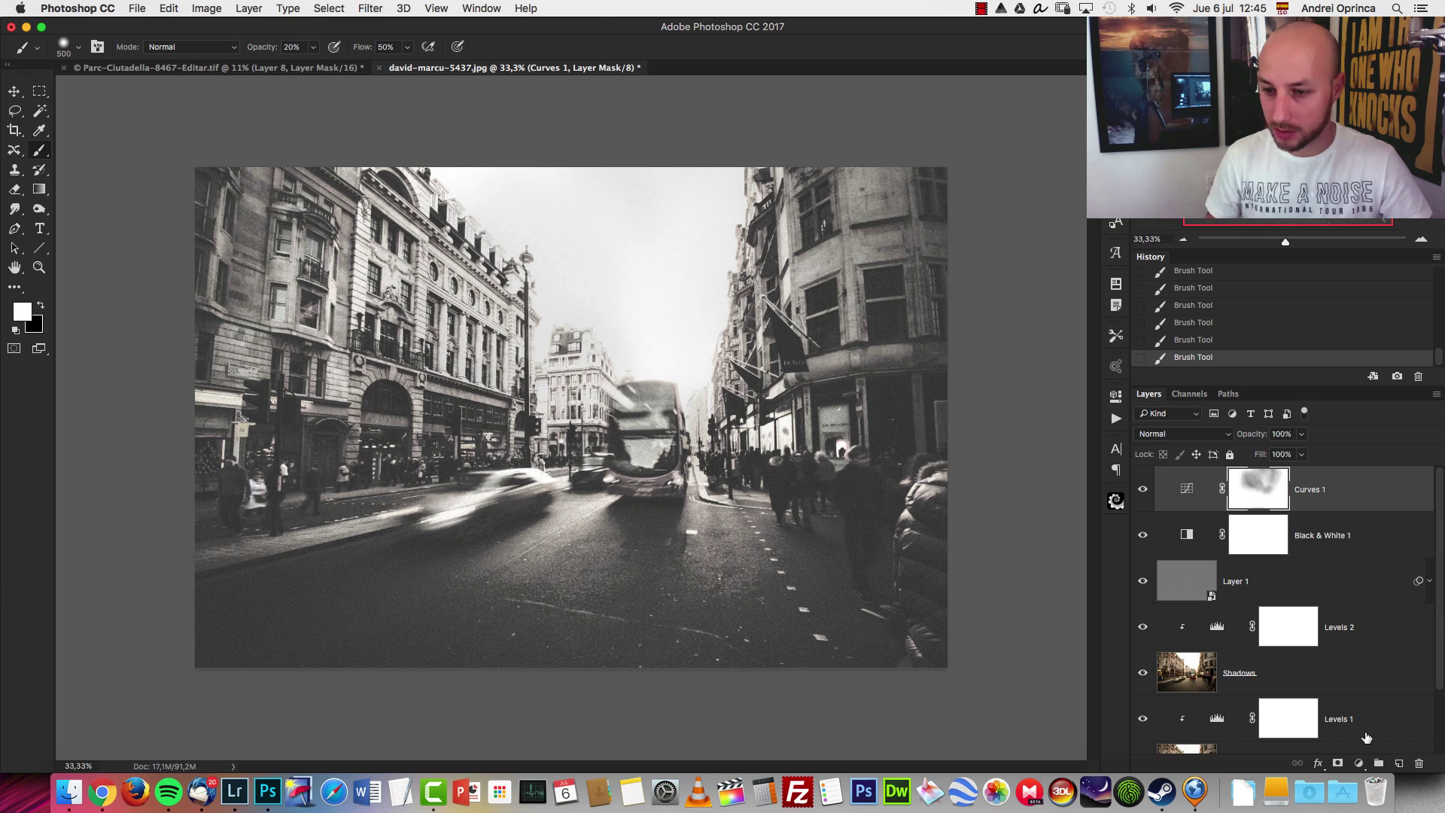
- Add a Gradient Map layer and load the Photographic Toning gradients without replacing the current ones
click(1359, 762)
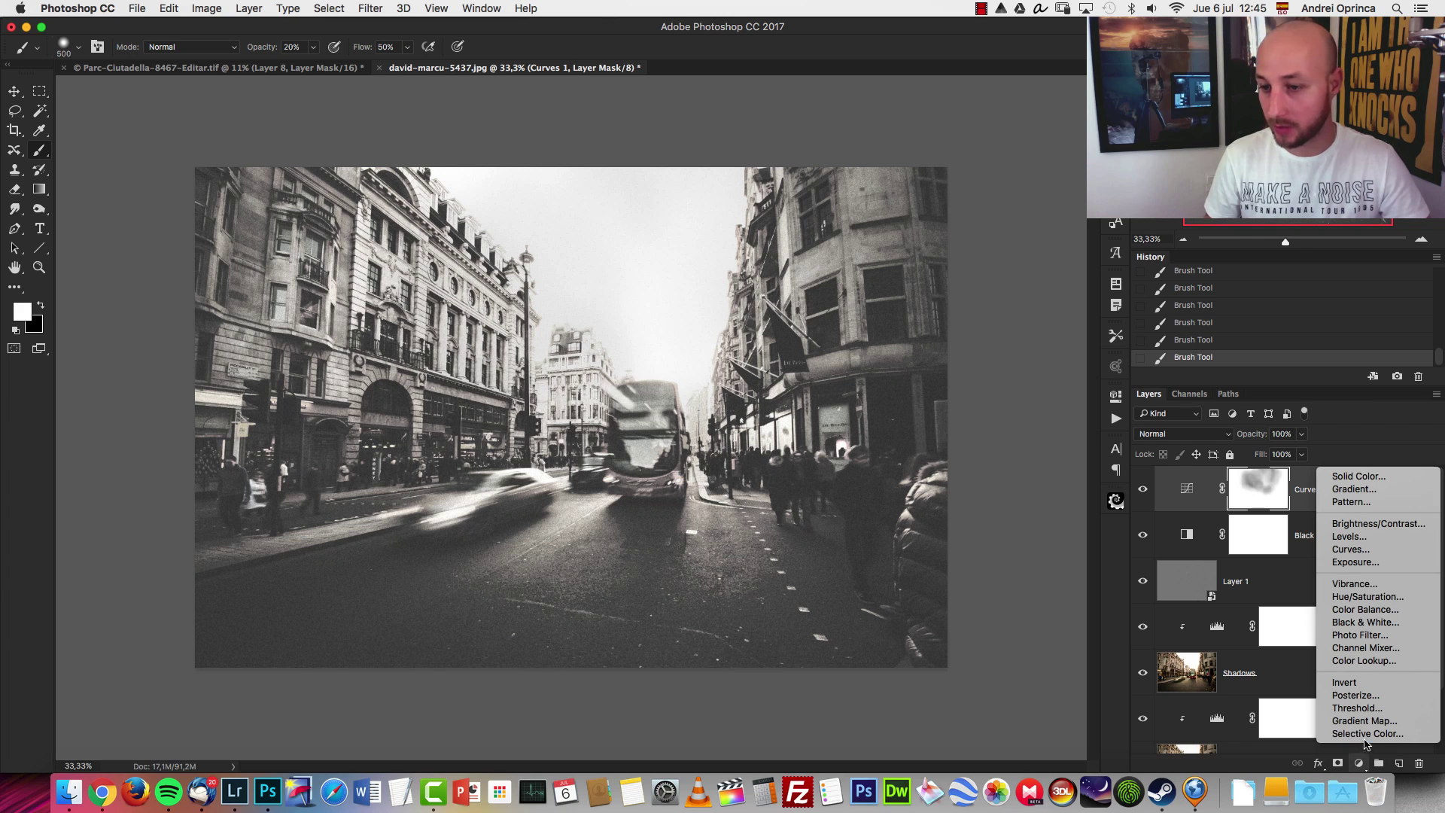
click(1363, 720)
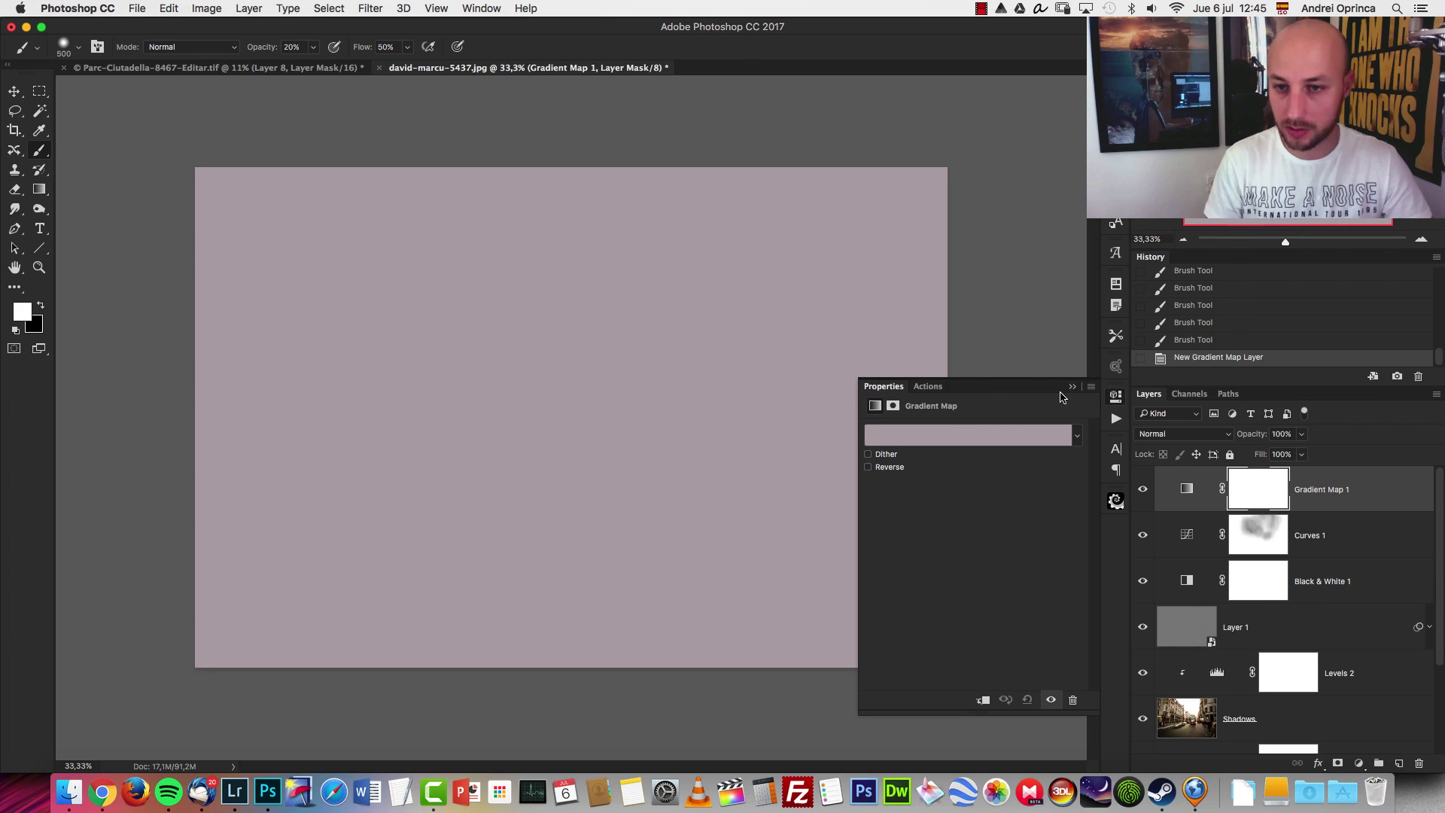
click(1015, 425)
click(1077, 218)
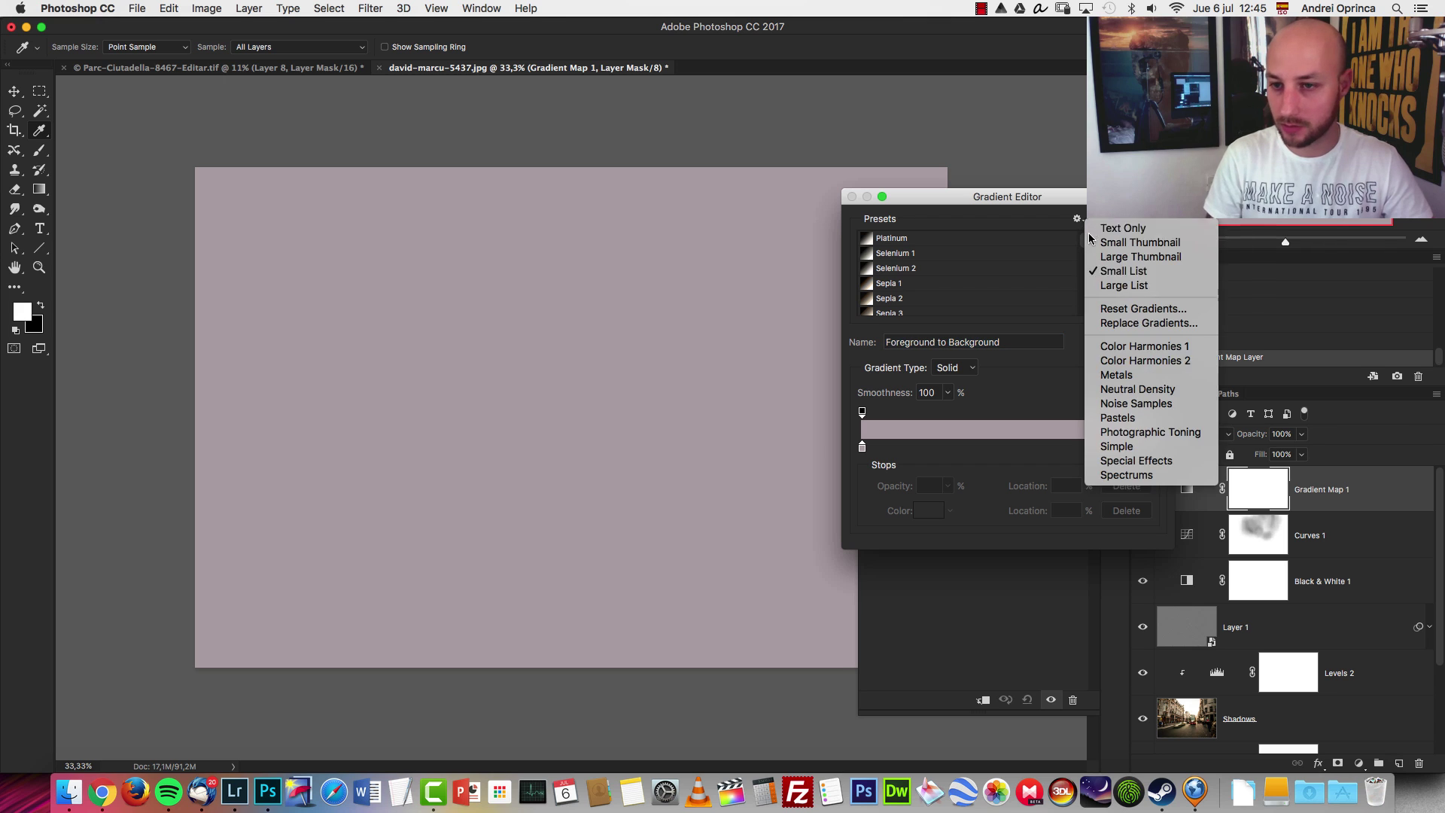
click(1159, 432)
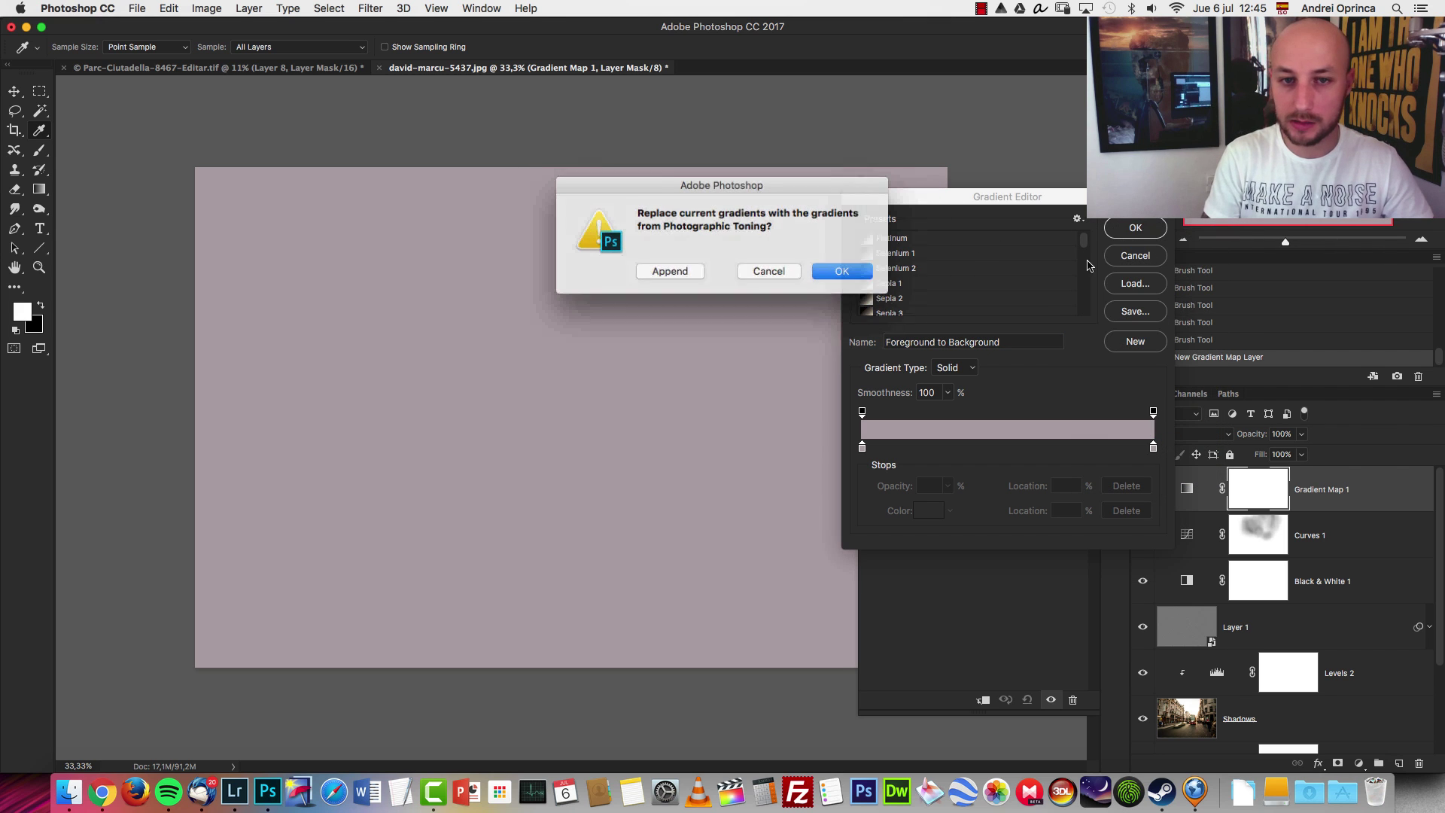
click(767, 270)
- Preview Selenium 2, Sepia 2, Sepia 3, Sepia 5, Sepia Antique and Sepia Highlights 2 toning
click(905, 271)
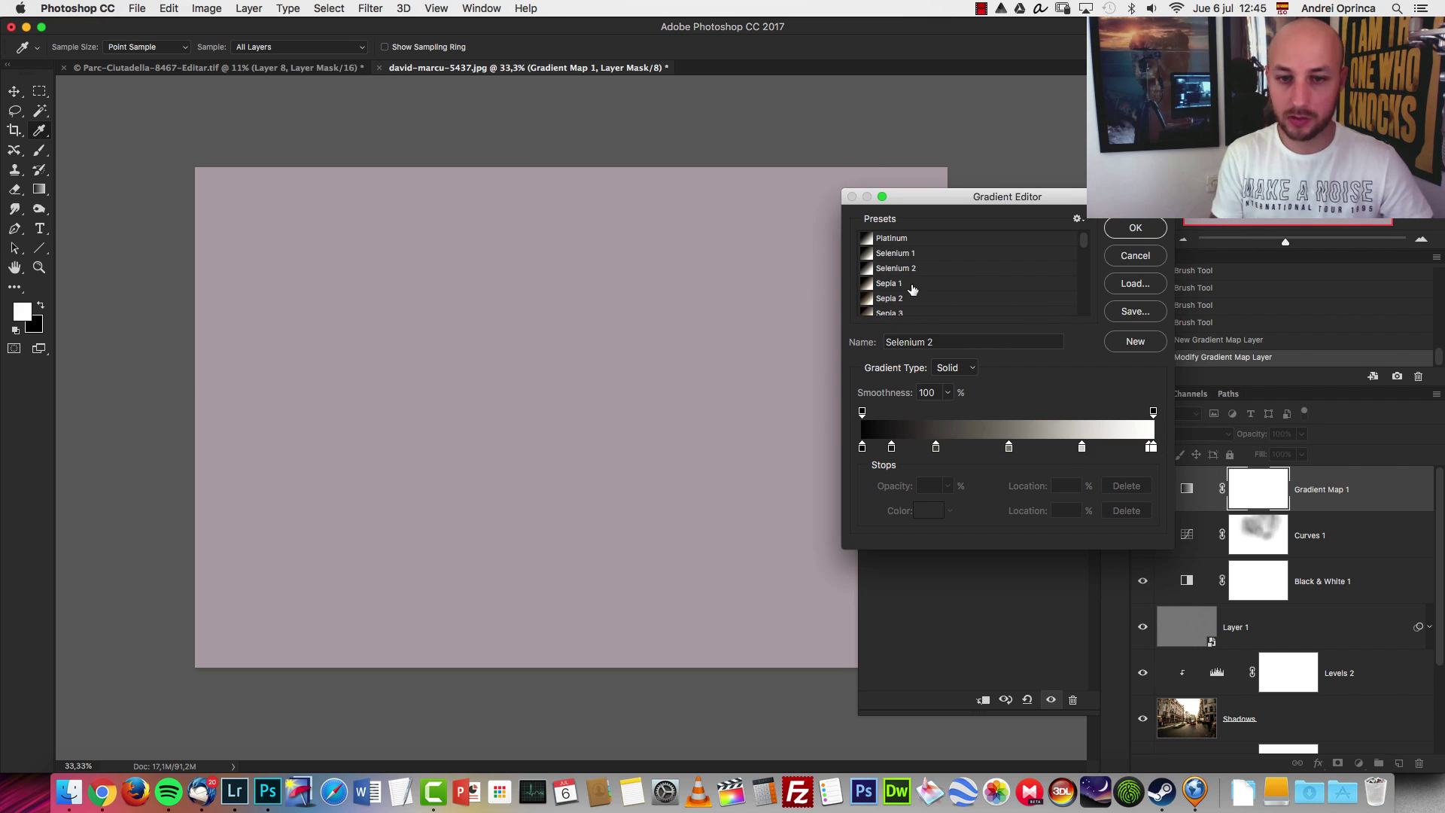
click(886, 300)
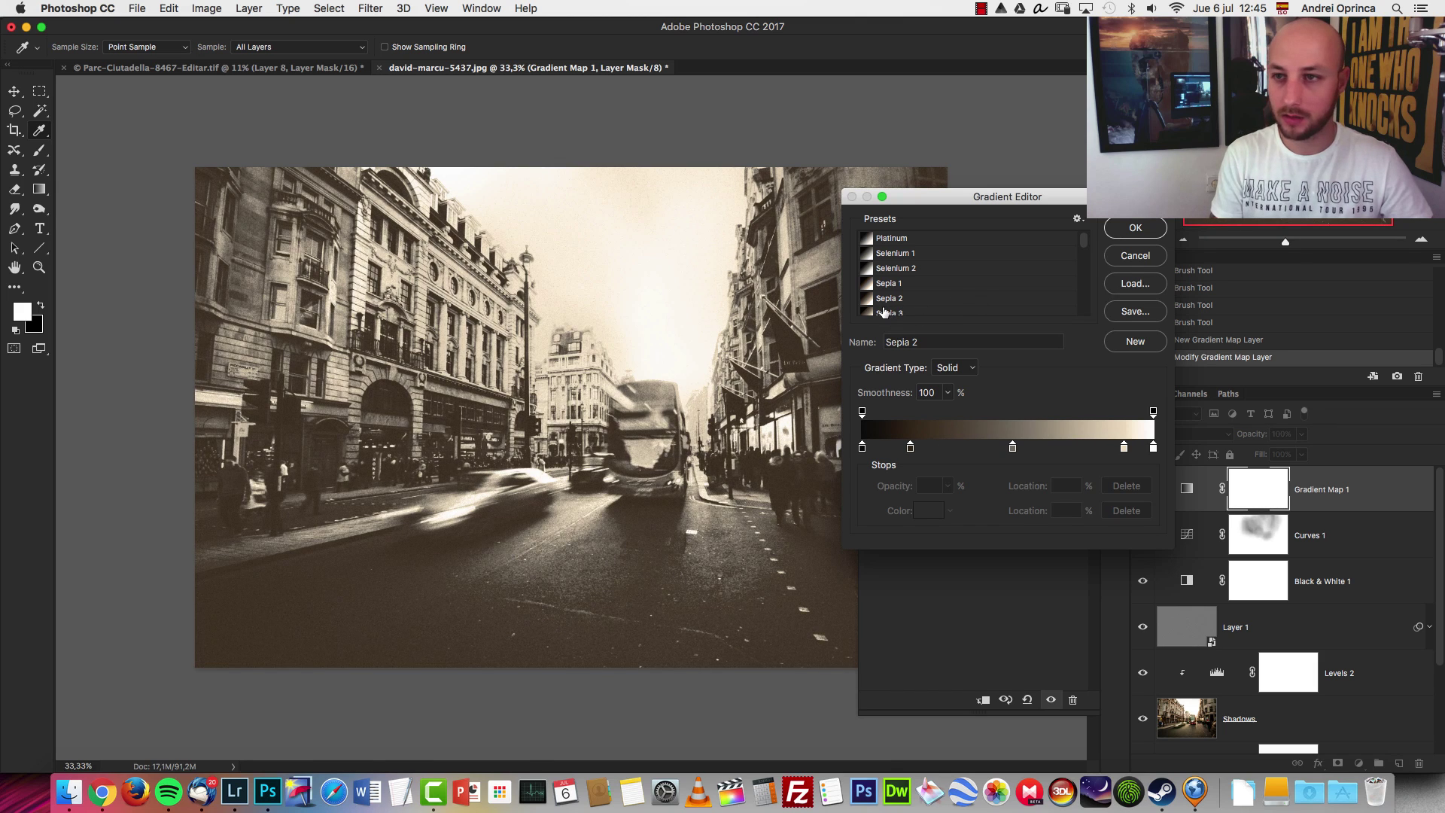
click(912, 310)
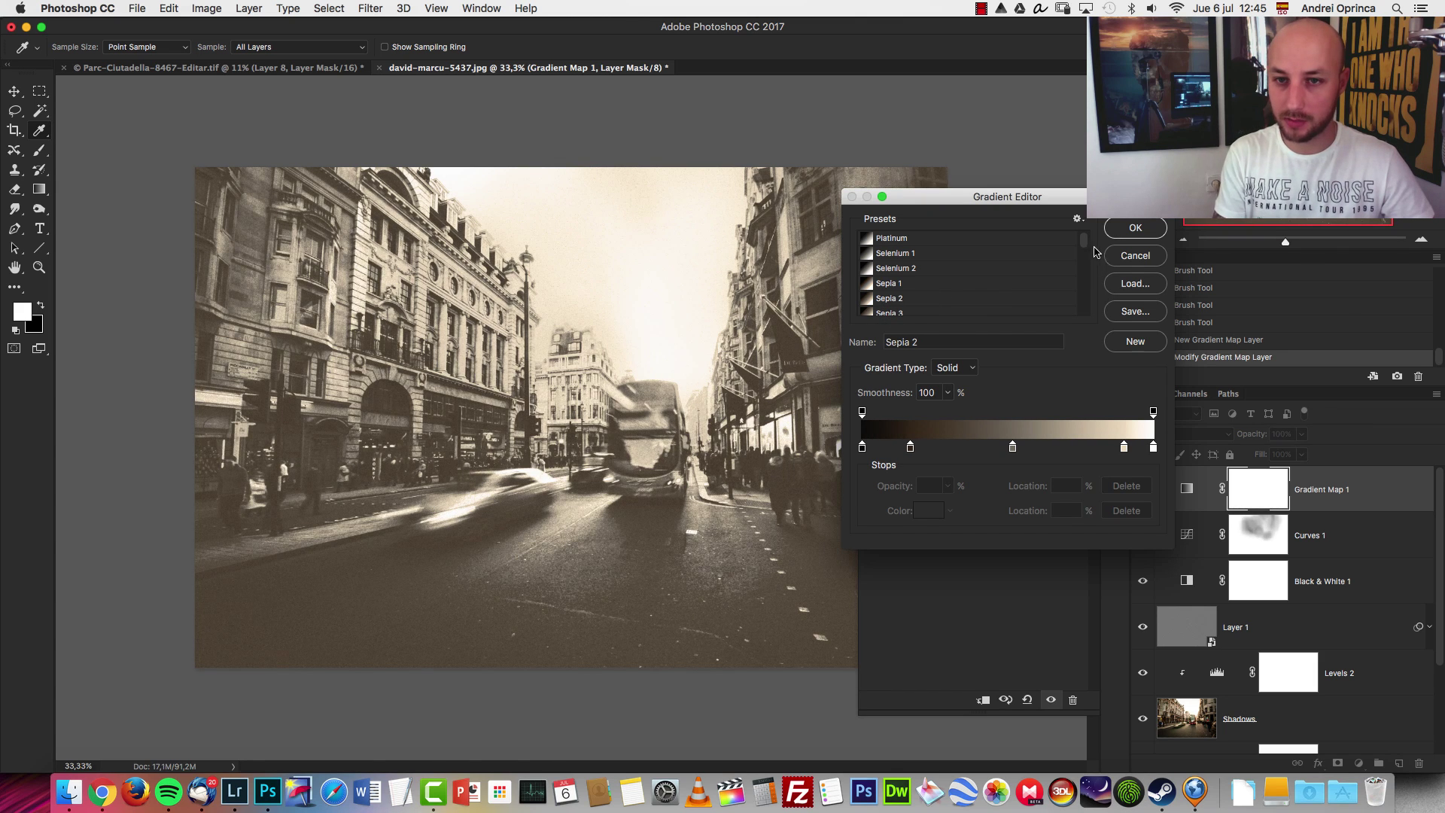
click(896, 298)
click(1083, 255)
click(894, 264)
click(895, 279)
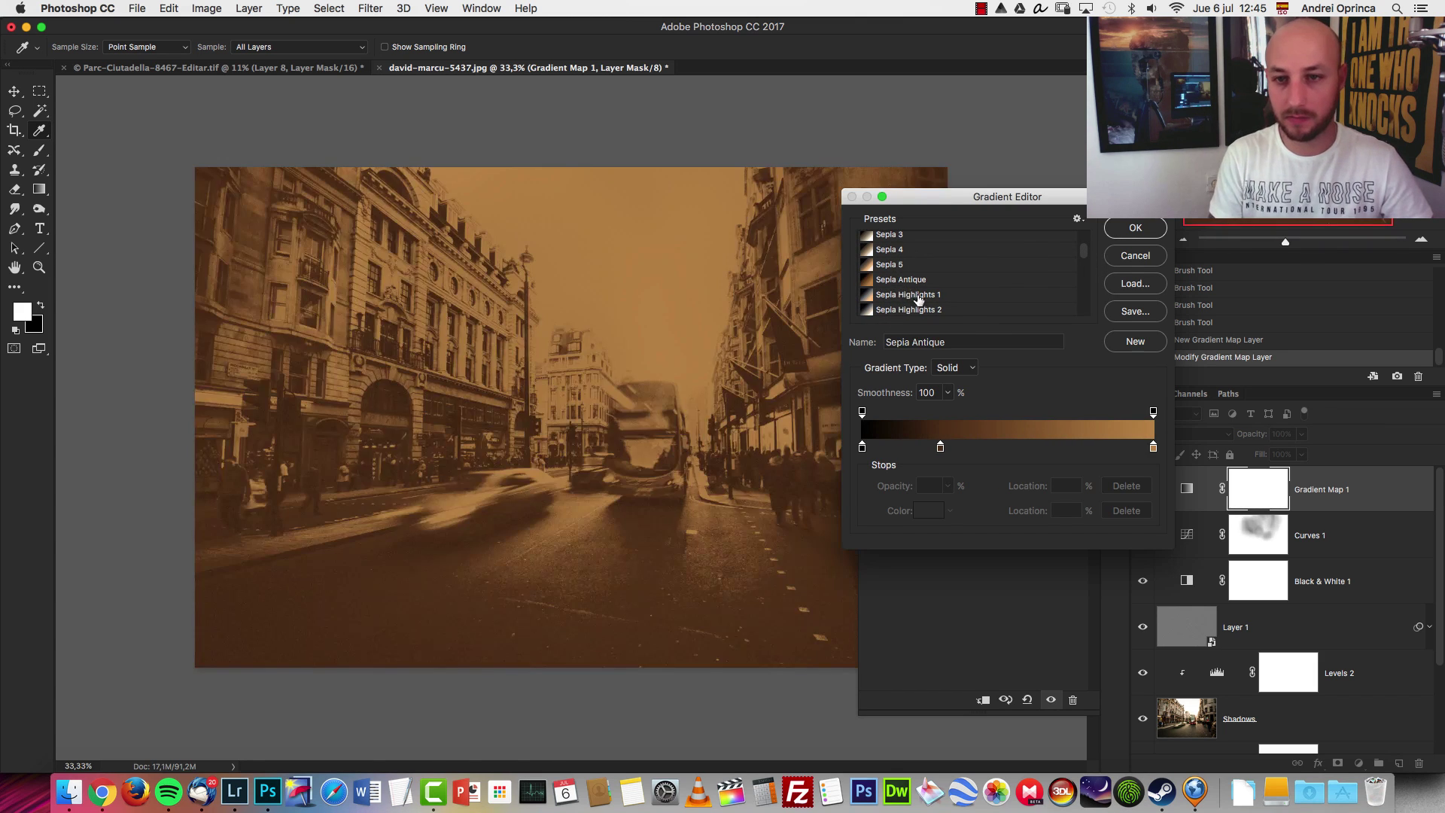
click(912, 310)
- Preview Blue 1, Blue 2 and Copper 1, then cancel the gradient changes and collapse the settings
scroll(970, 275, down, 5)
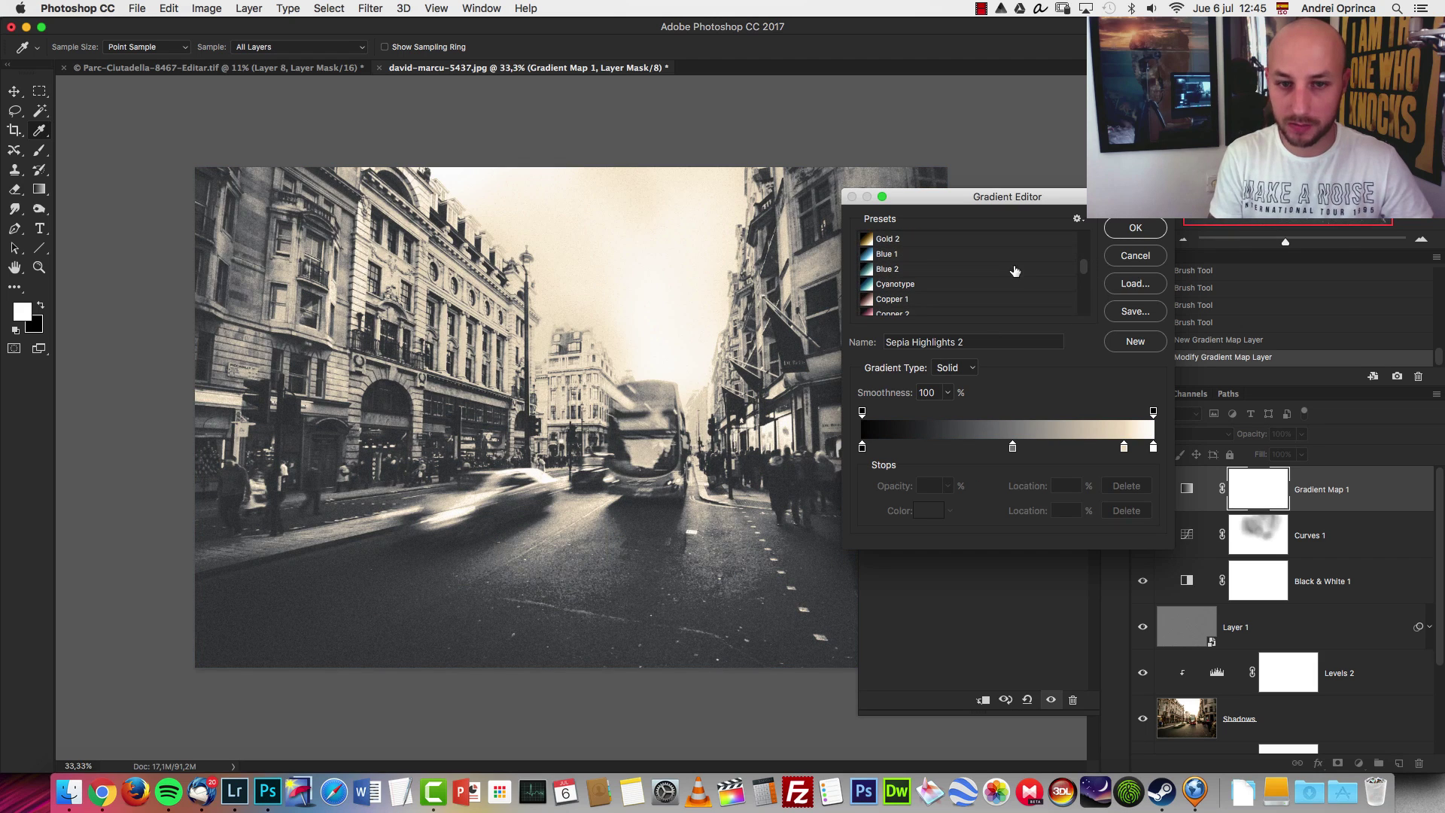
click(885, 256)
click(886, 268)
click(891, 298)
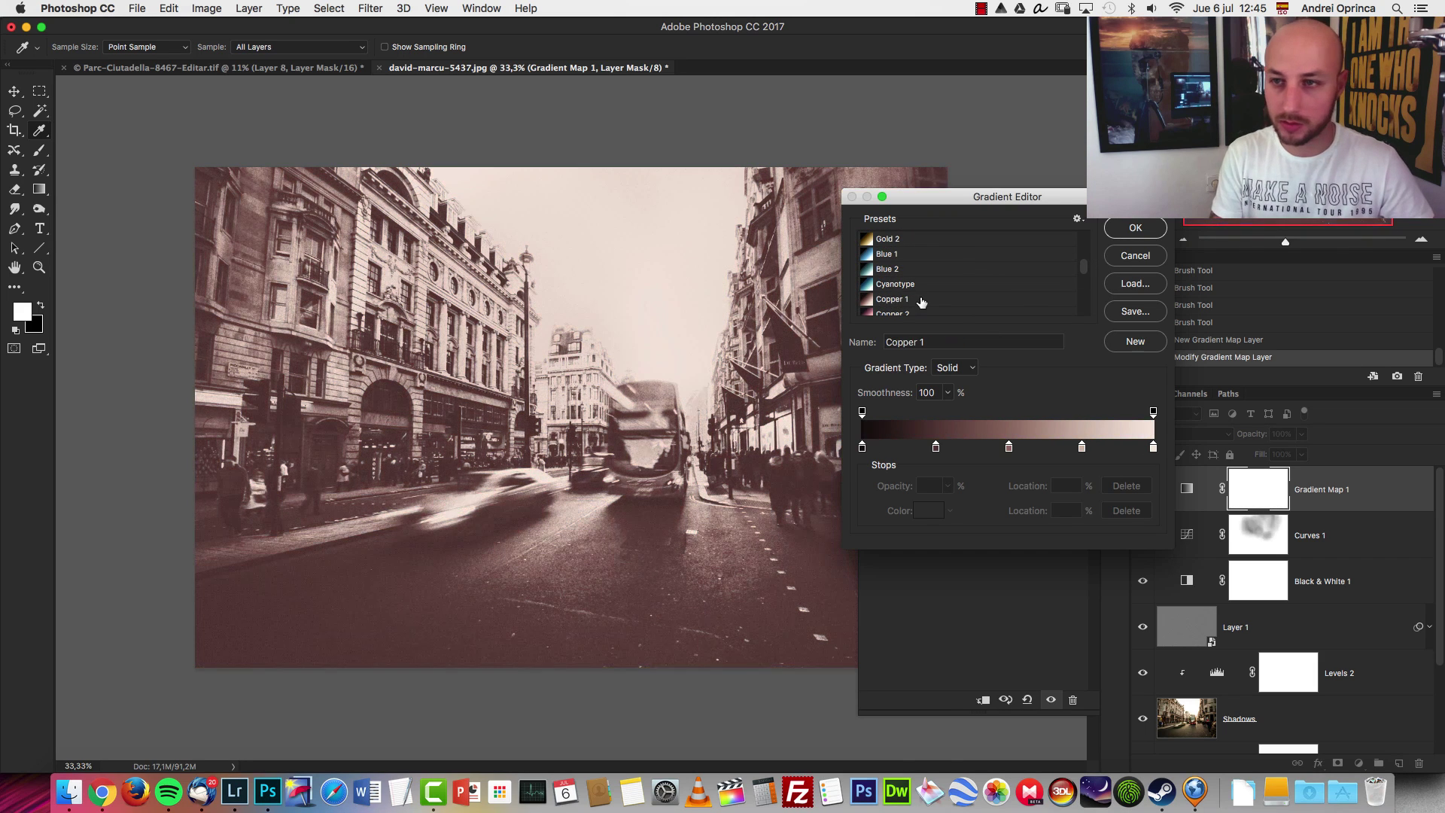
click(1163, 263)
click(1115, 395)
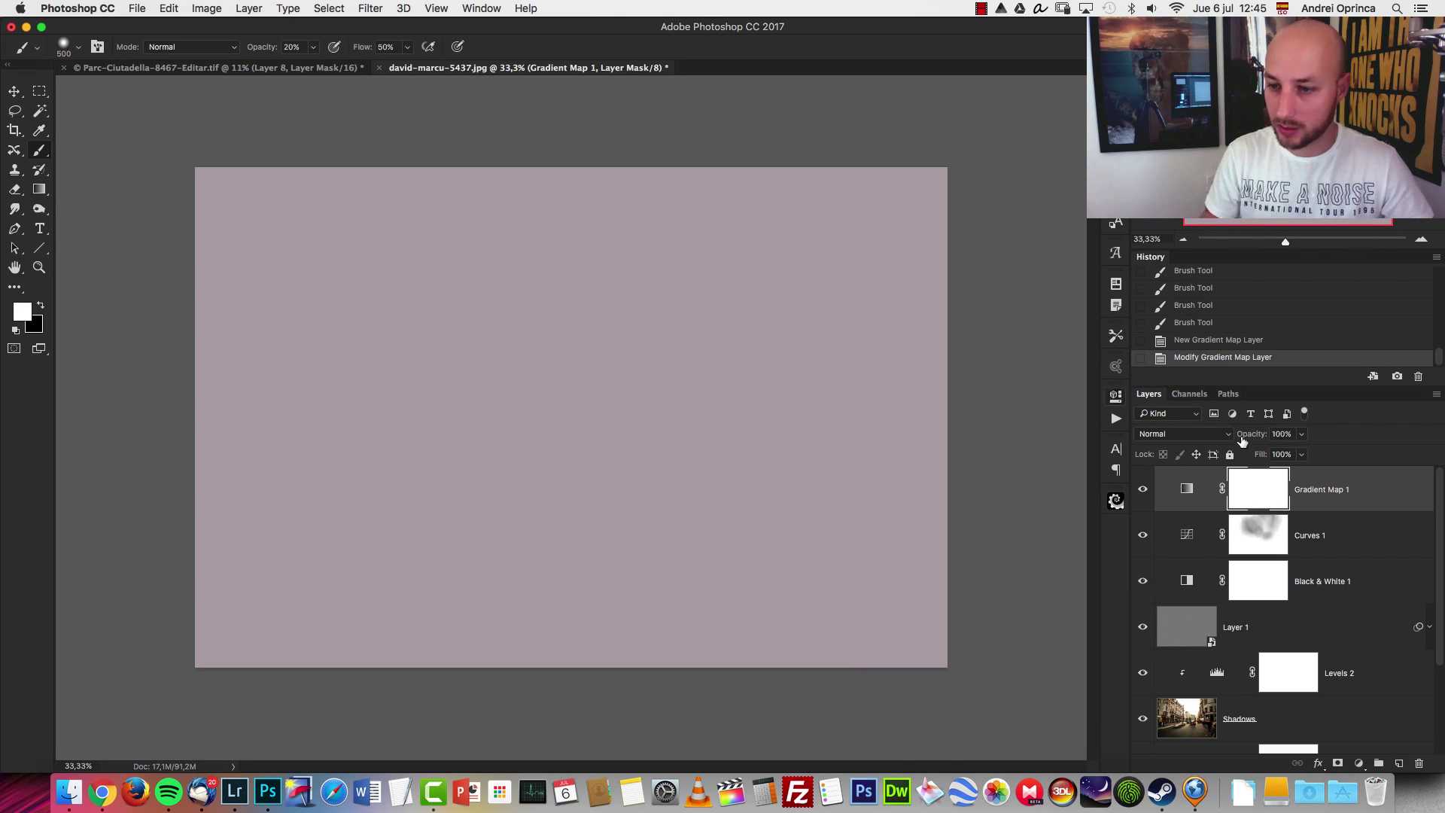
- Delete Gradient Map 1 and add a Color Balance layer with midtones warmed toward red and Preserve Luminosity on
drag(1378, 501, 1418, 762)
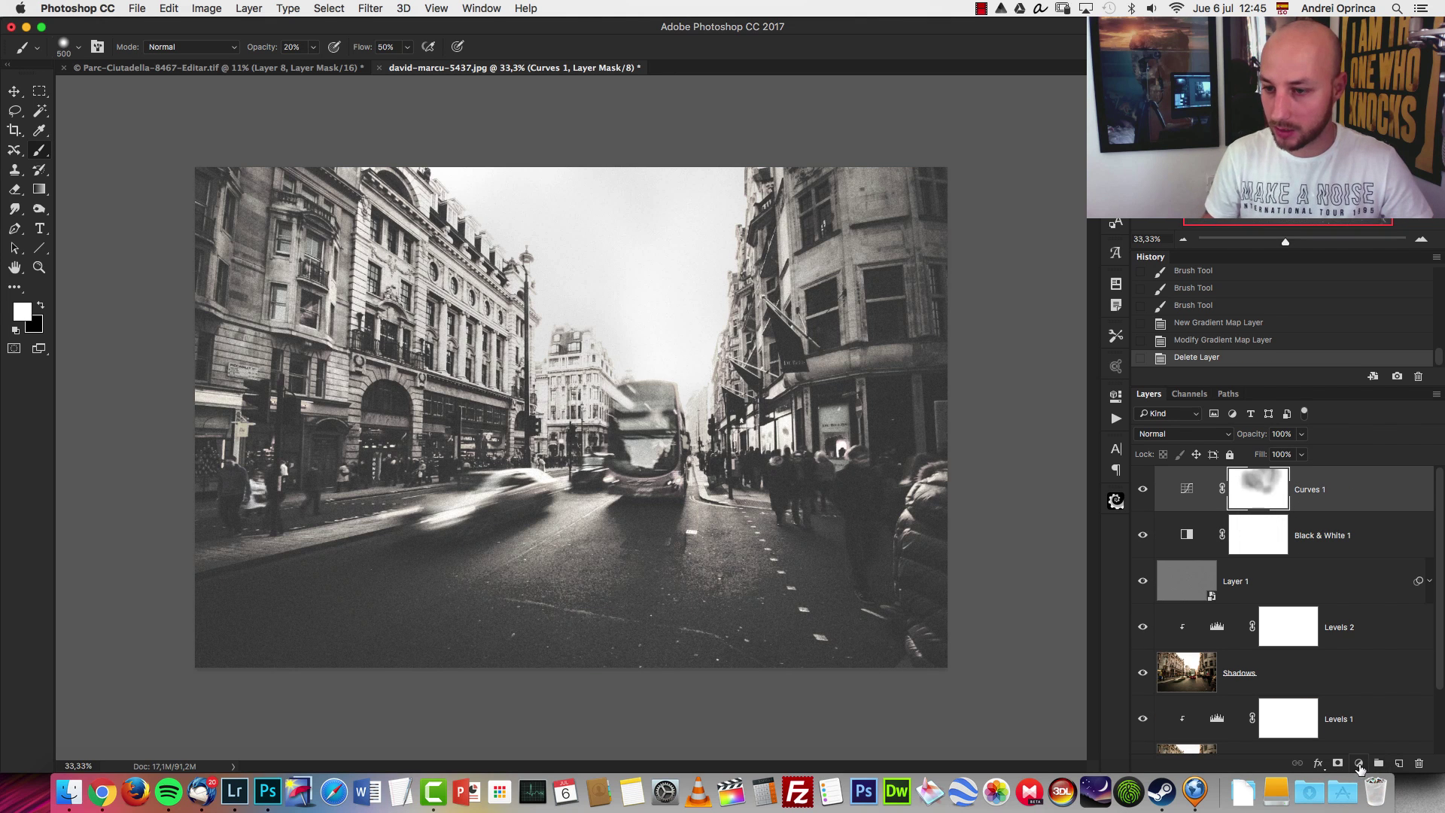
click(1358, 763)
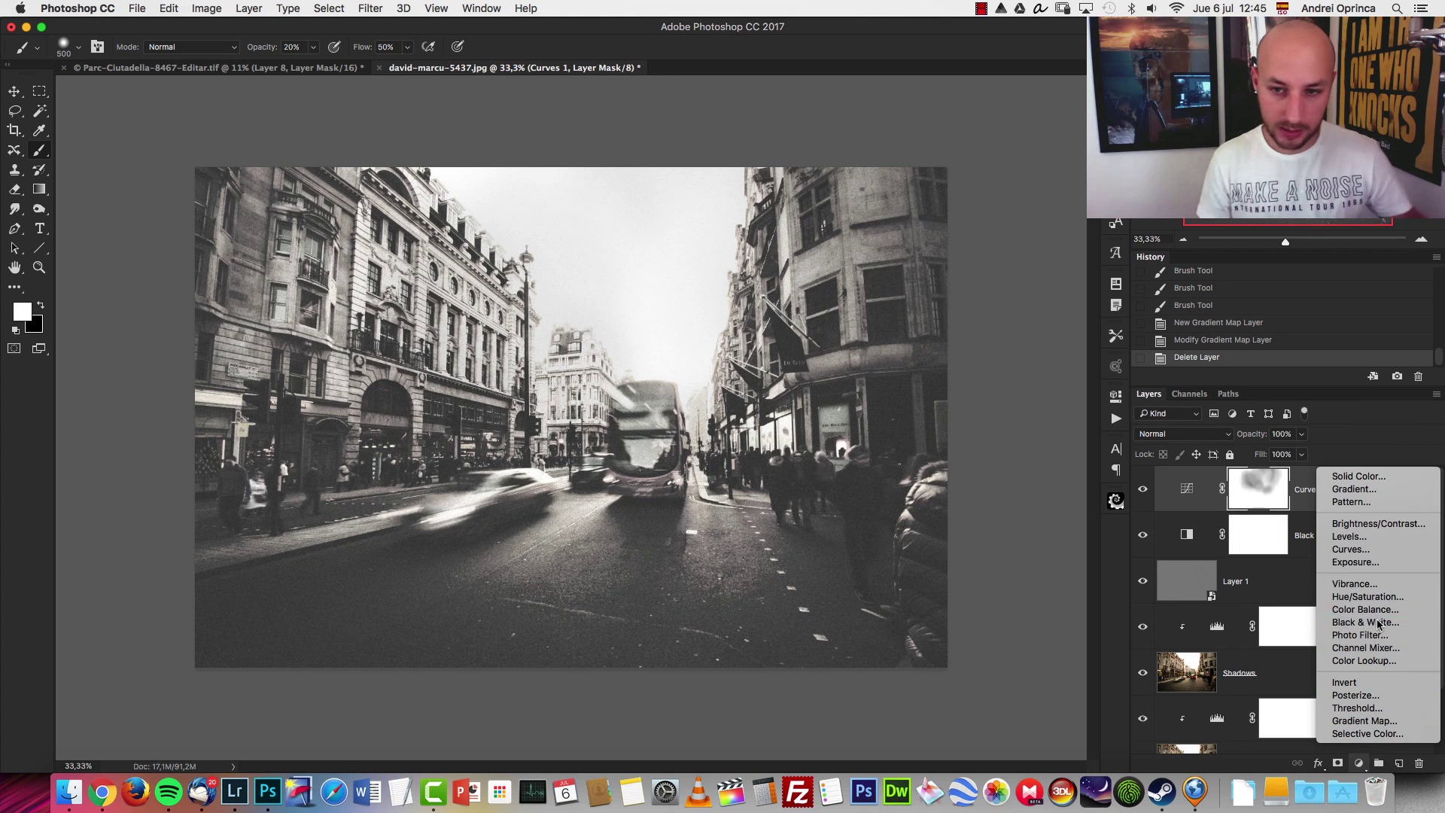
click(1377, 608)
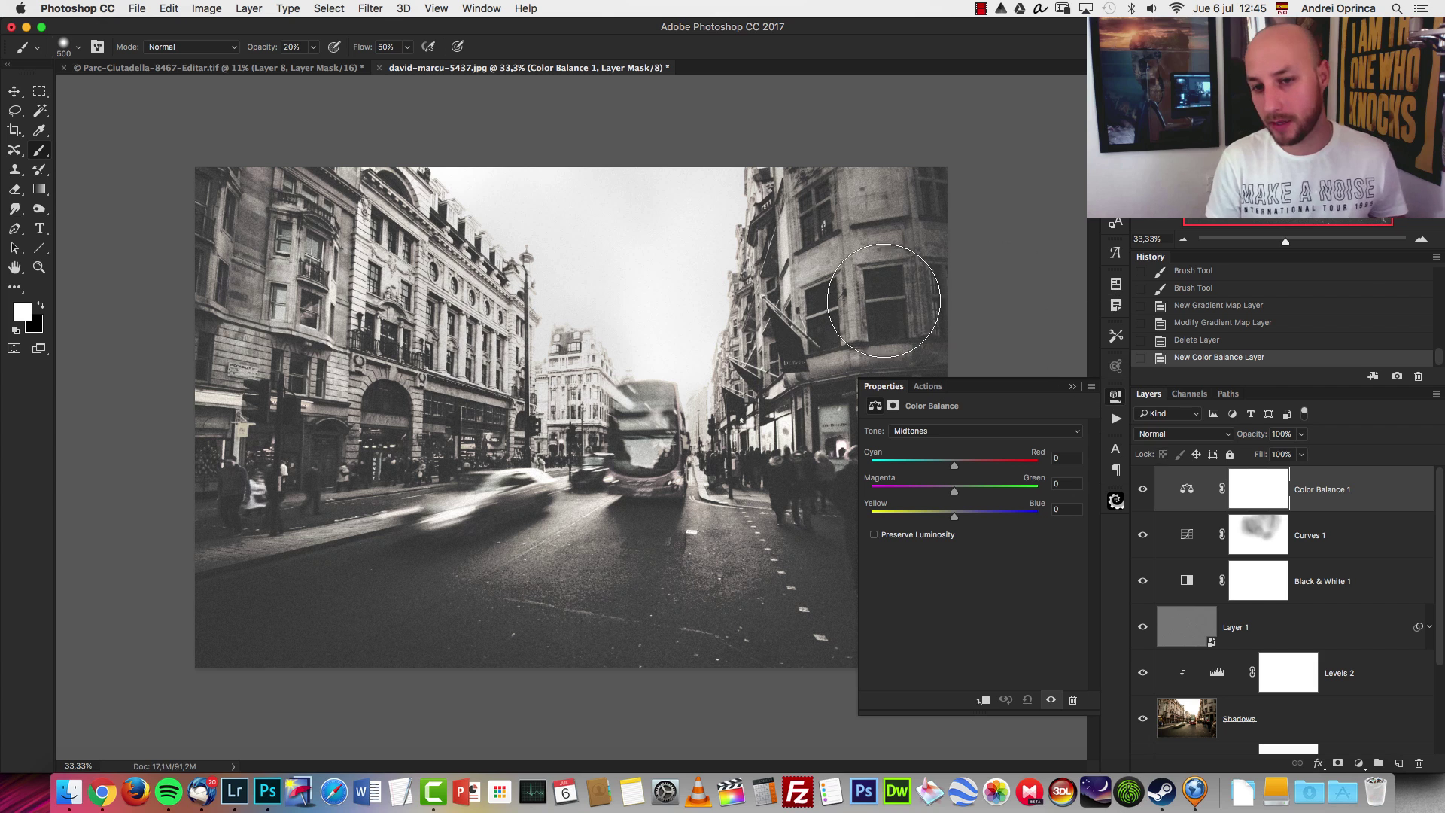
drag(954, 468, 970, 468)
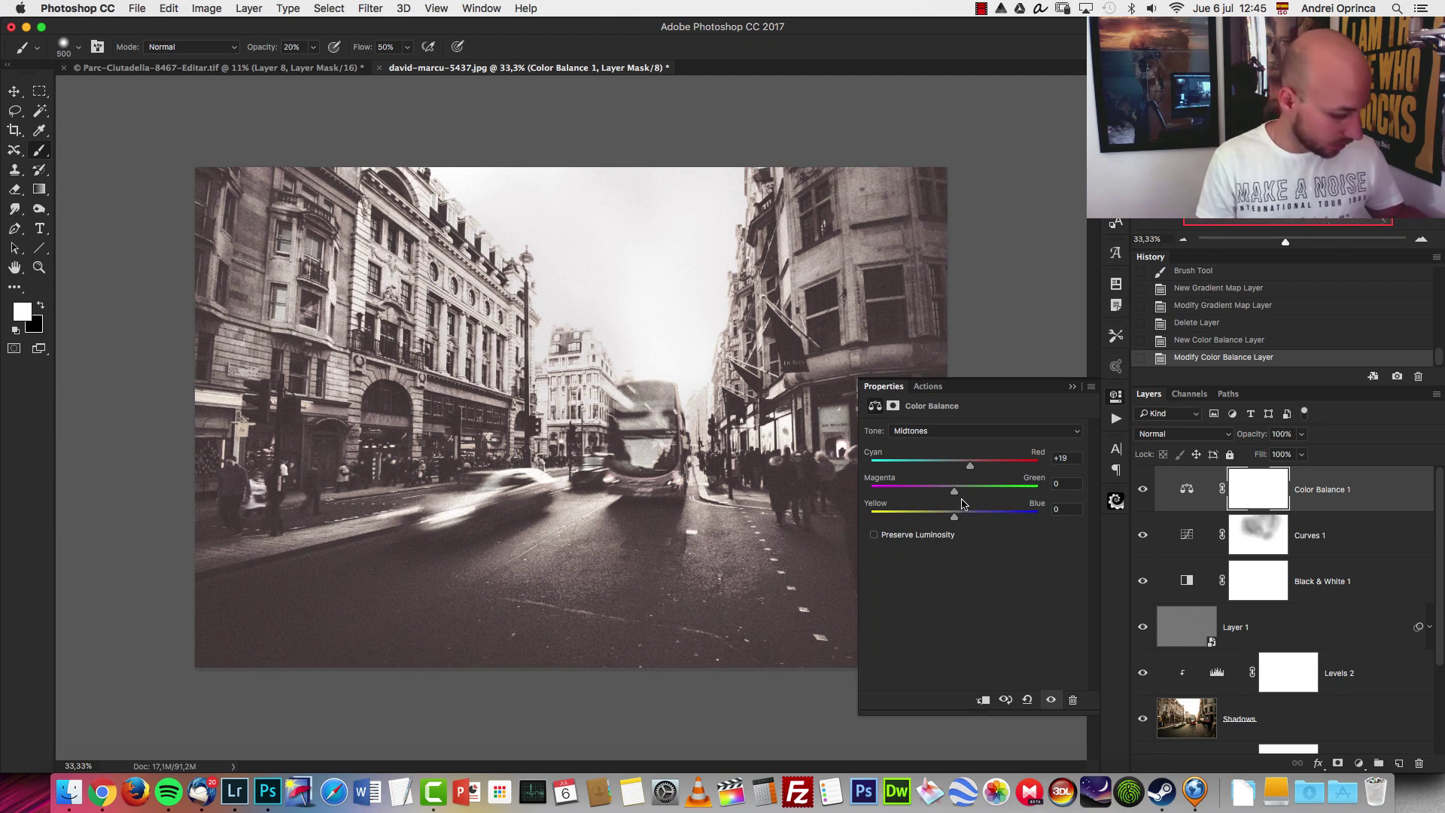
click(876, 535)
- Switch the Color Balance tone to Shadows and set its values to 7, 2, 15
click(1058, 460)
click(932, 425)
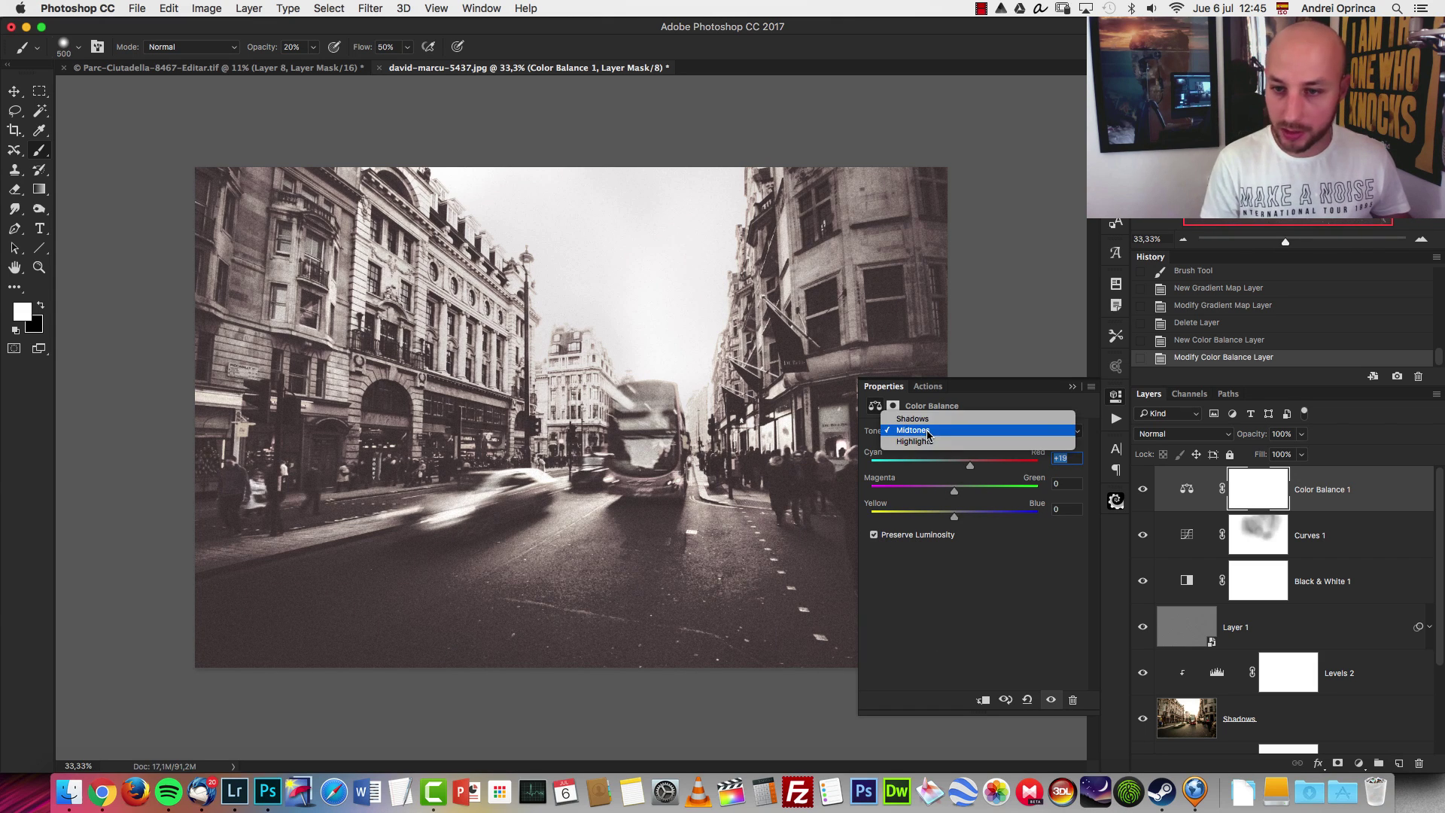
click(922, 415)
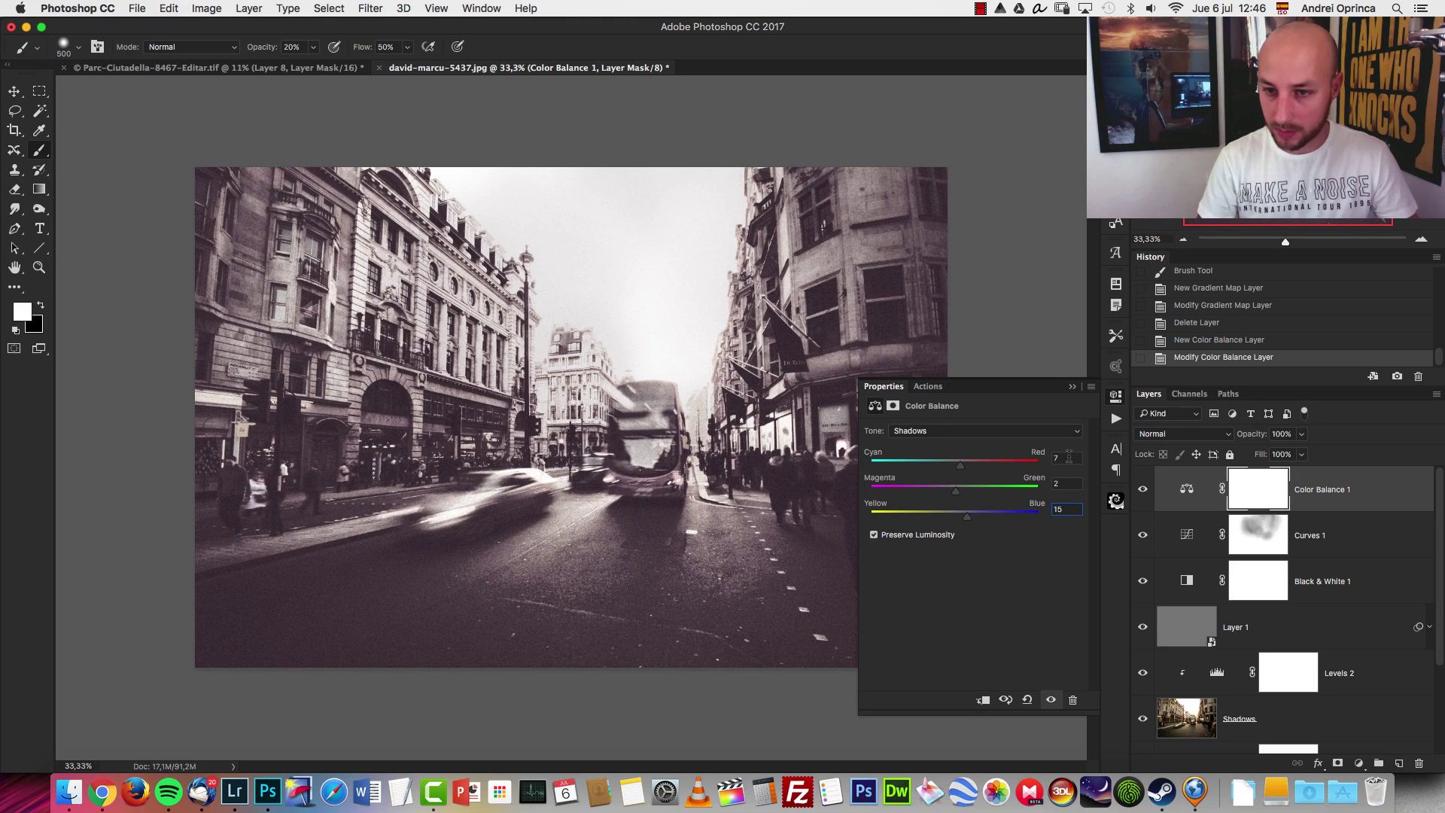
click(1070, 510)
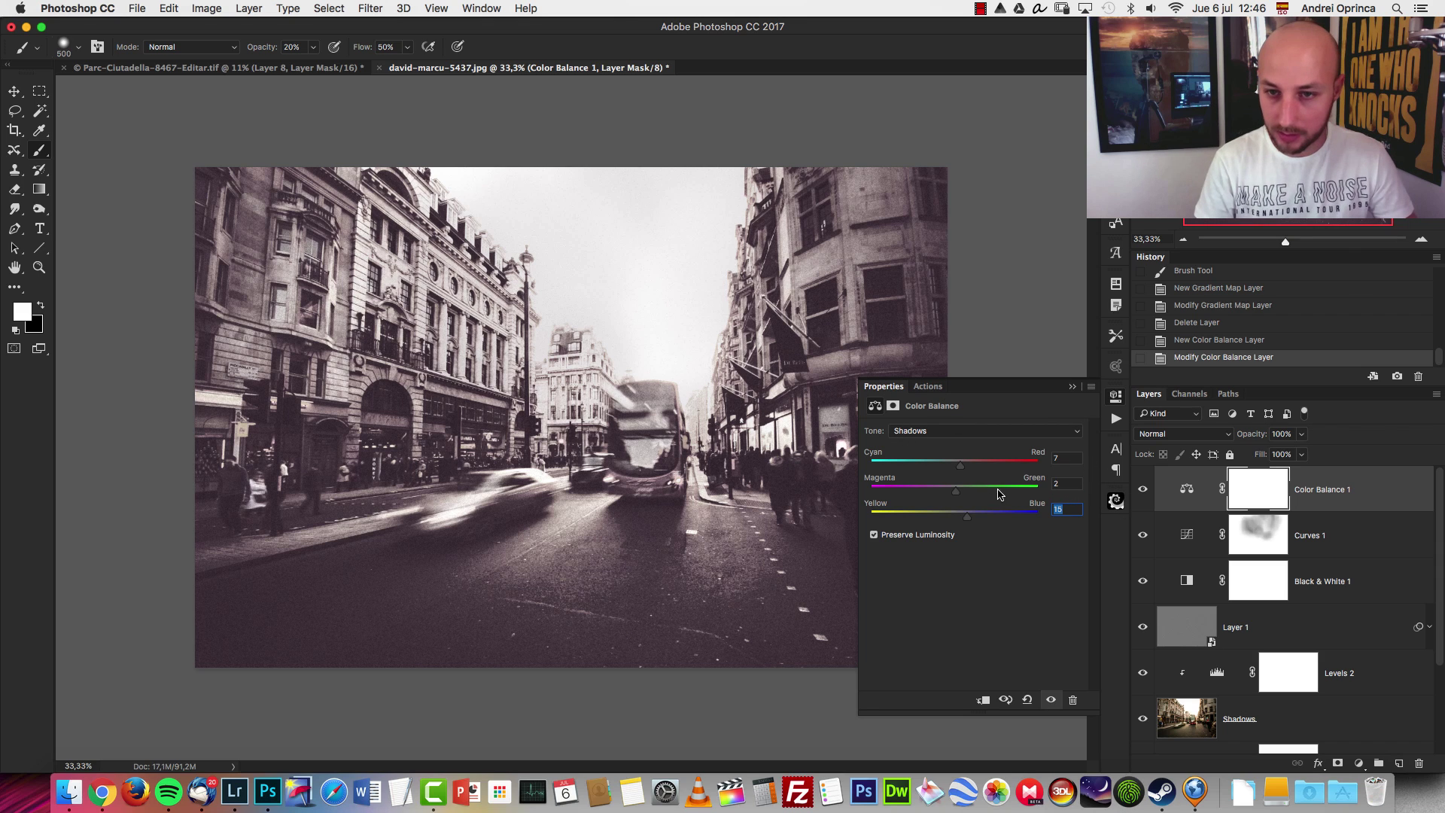
click(936, 431)
- Set midtones to Red 22 and Yellow −24, then highlights to Red 5, Magenta −20, Yellow/Blue −30
click(933, 443)
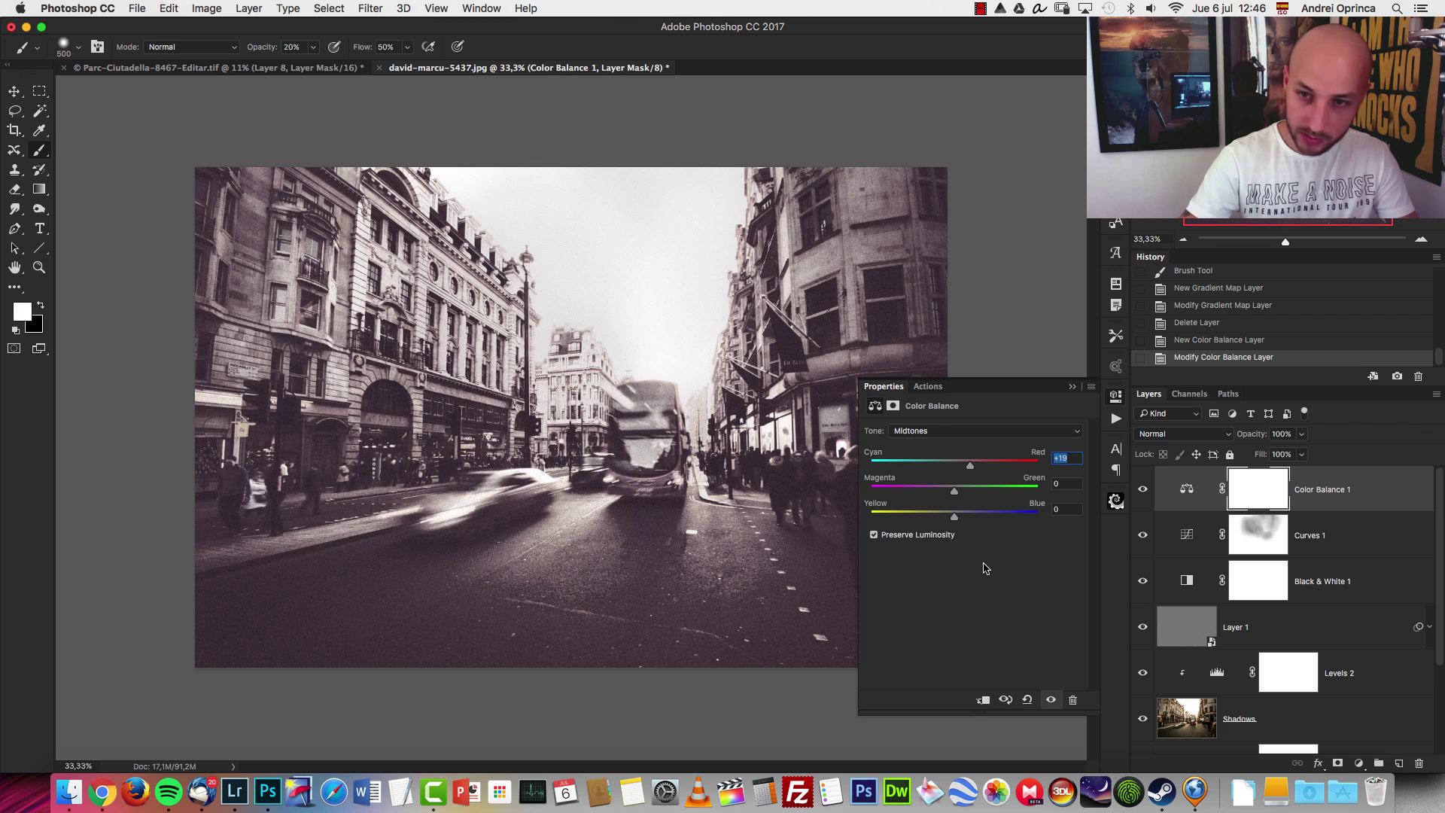
text(22)
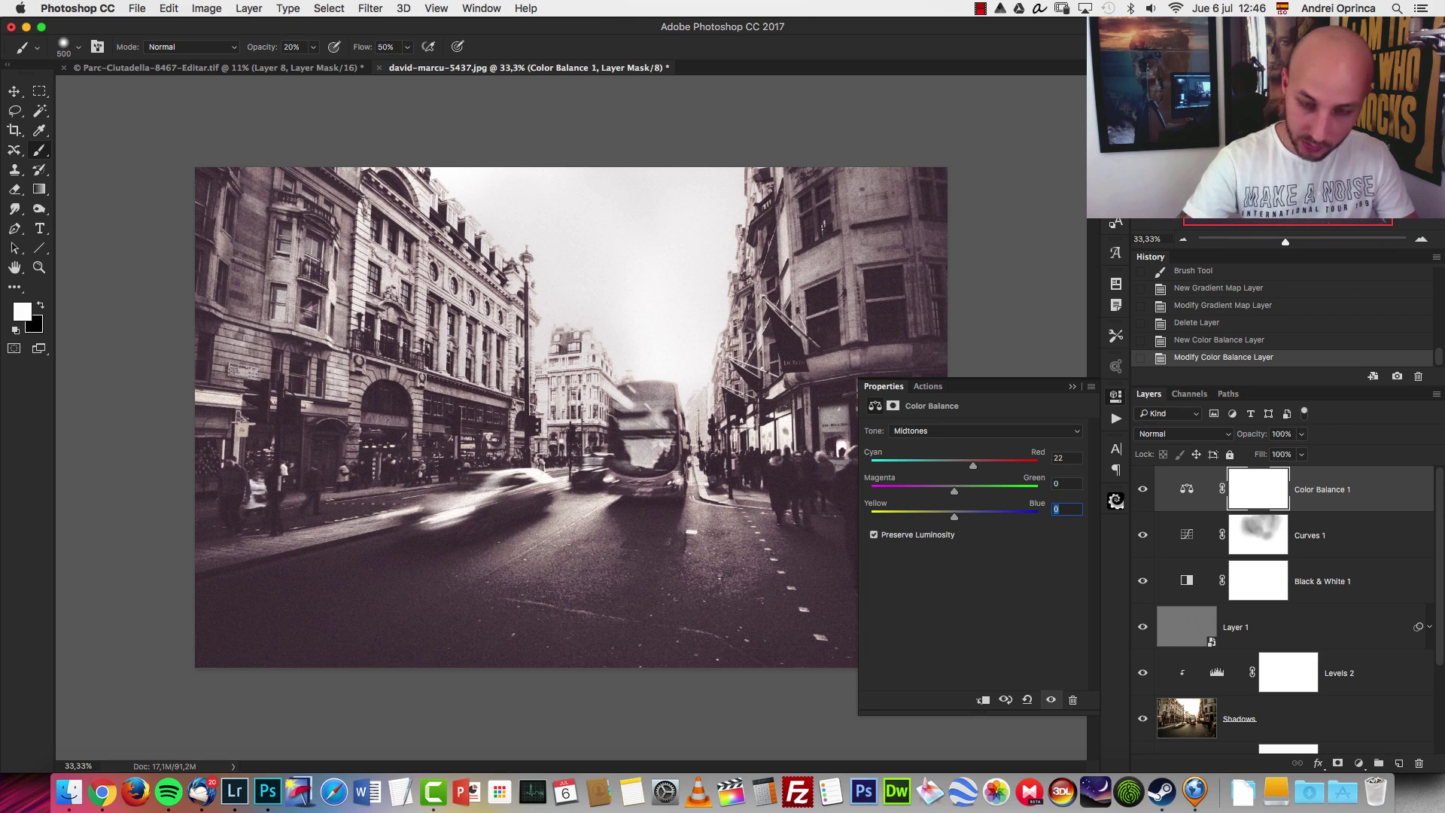
text(-24)
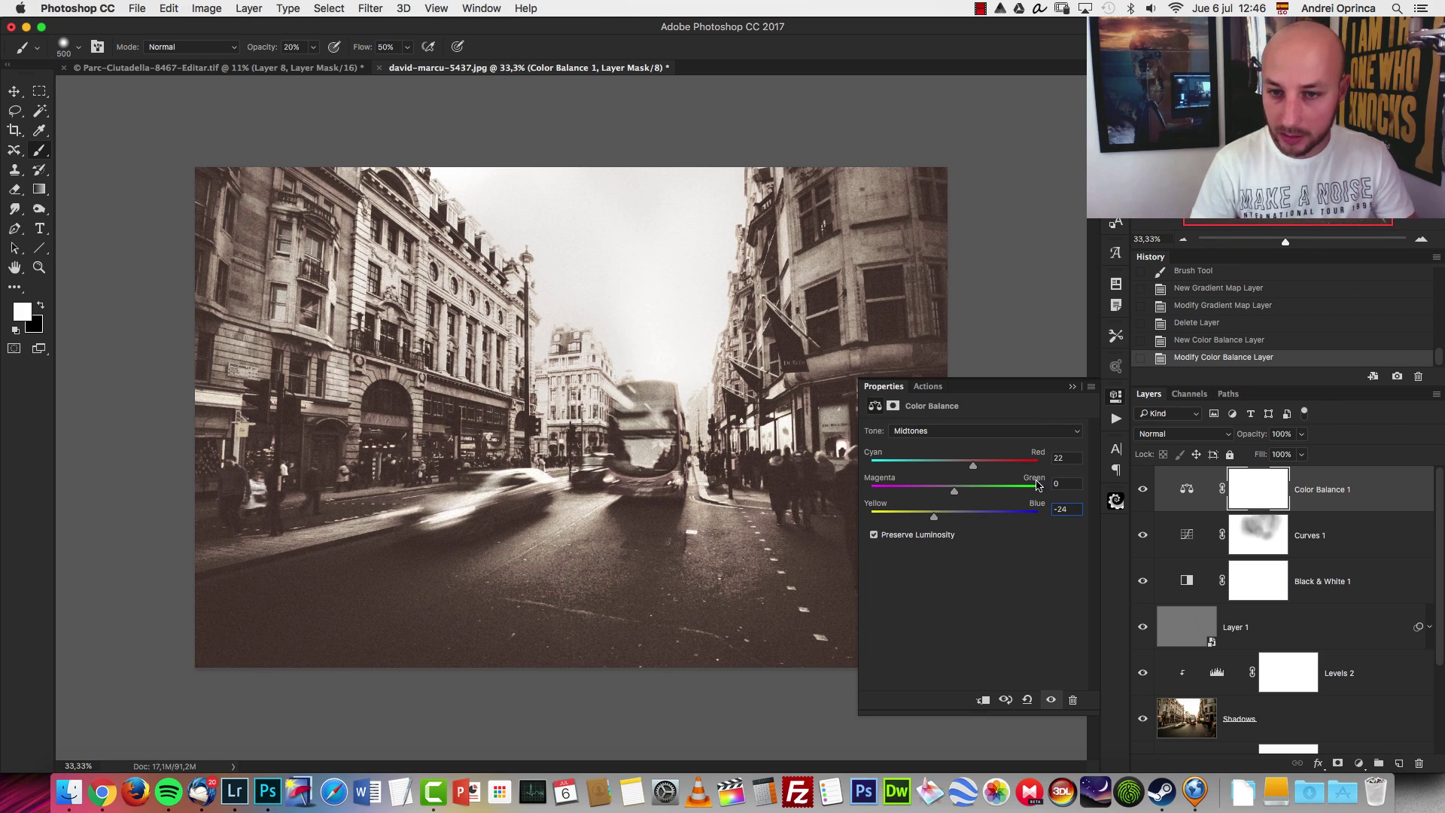
click(933, 431)
click(931, 444)
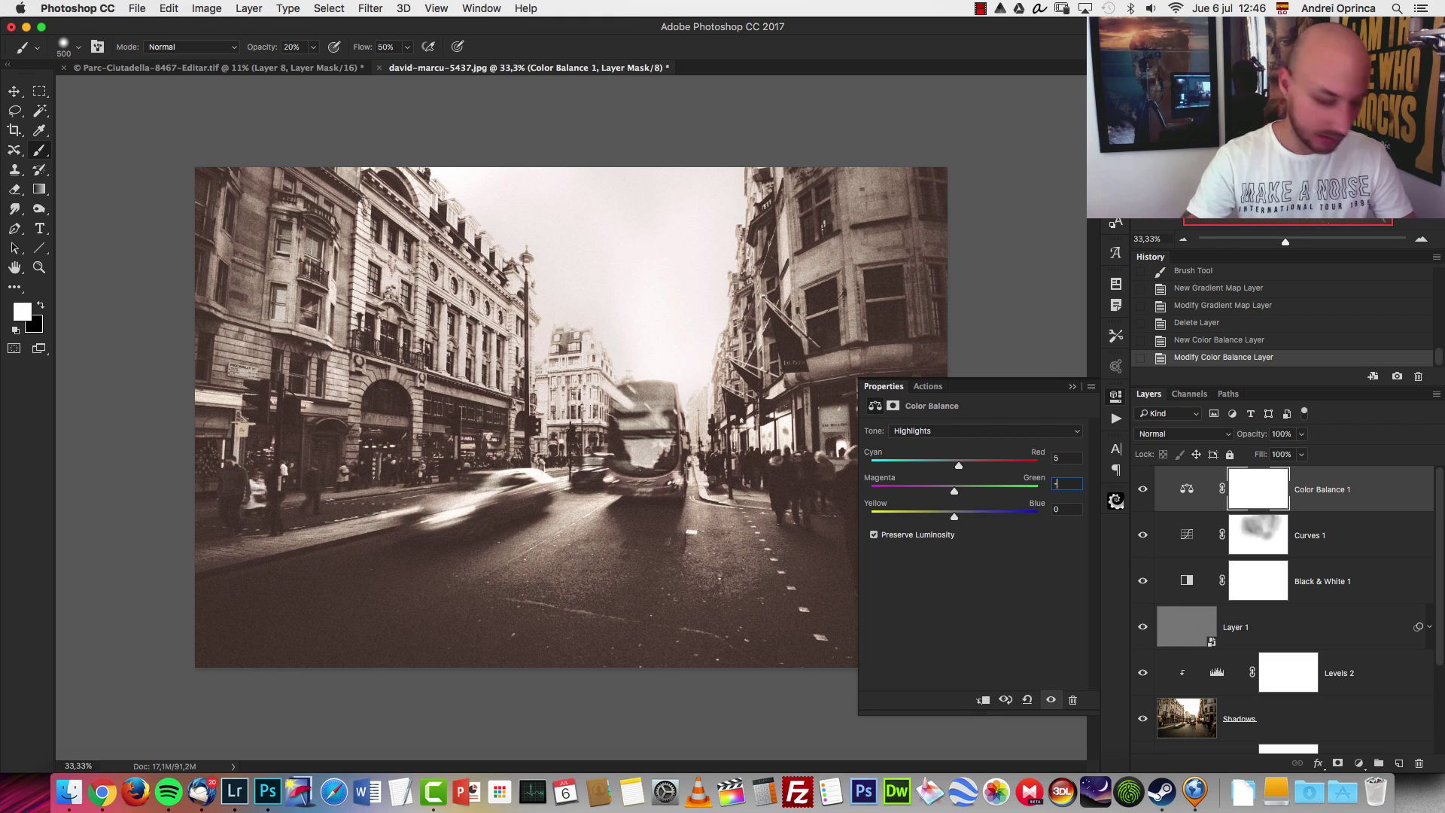
text(30)
key(BackSpace)
key(BackSpace)
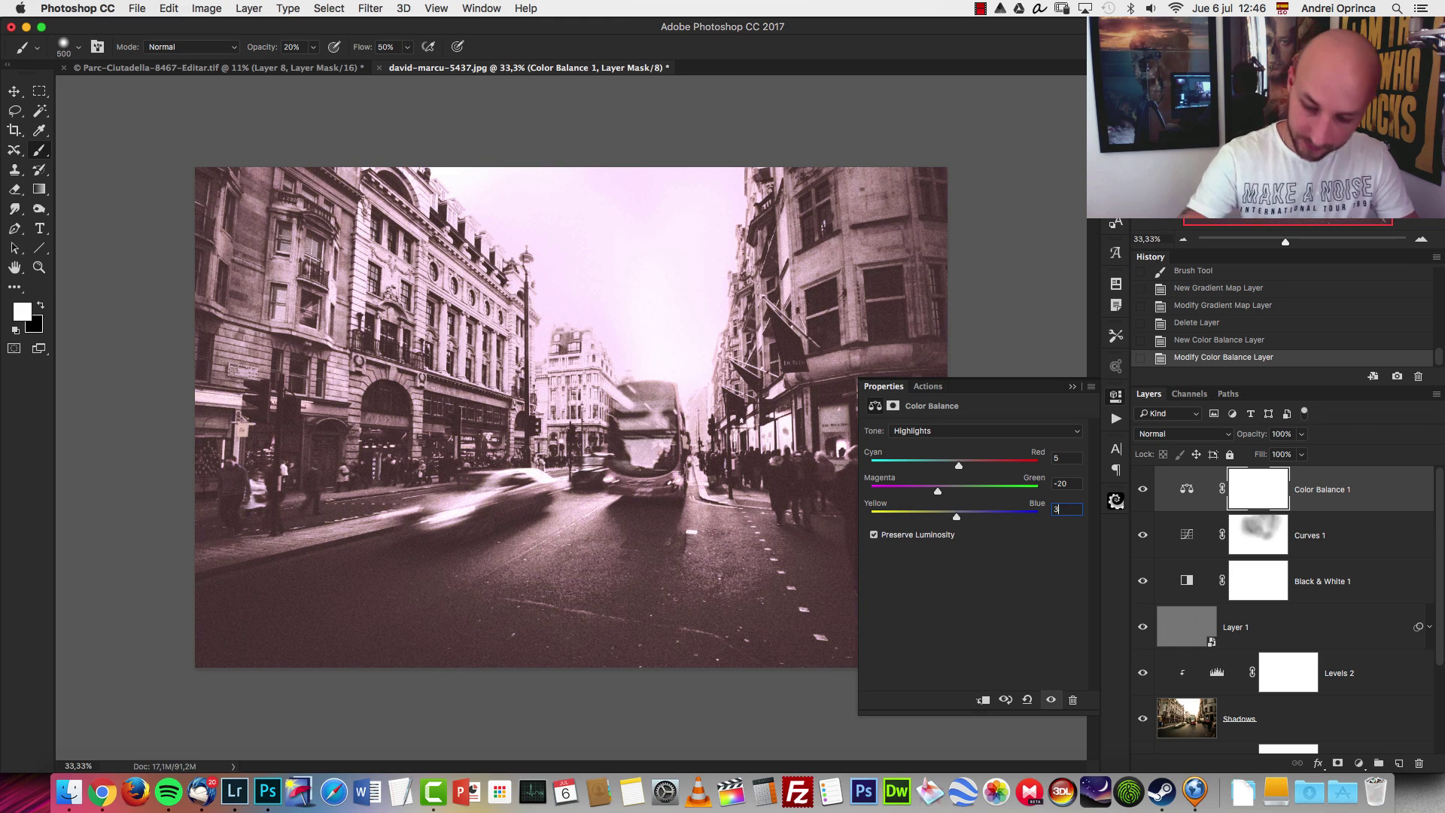
text(-3)
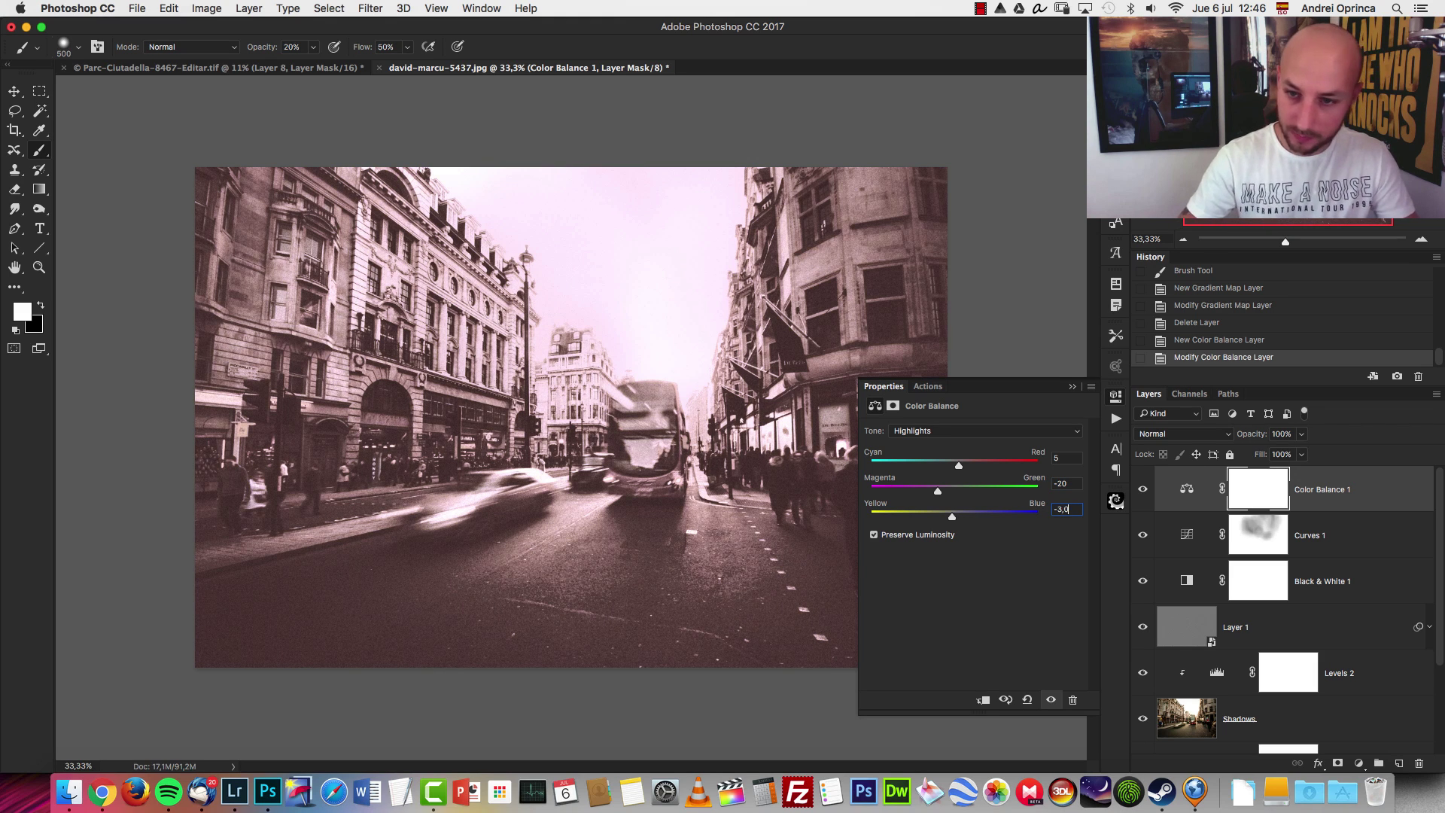
text(0)
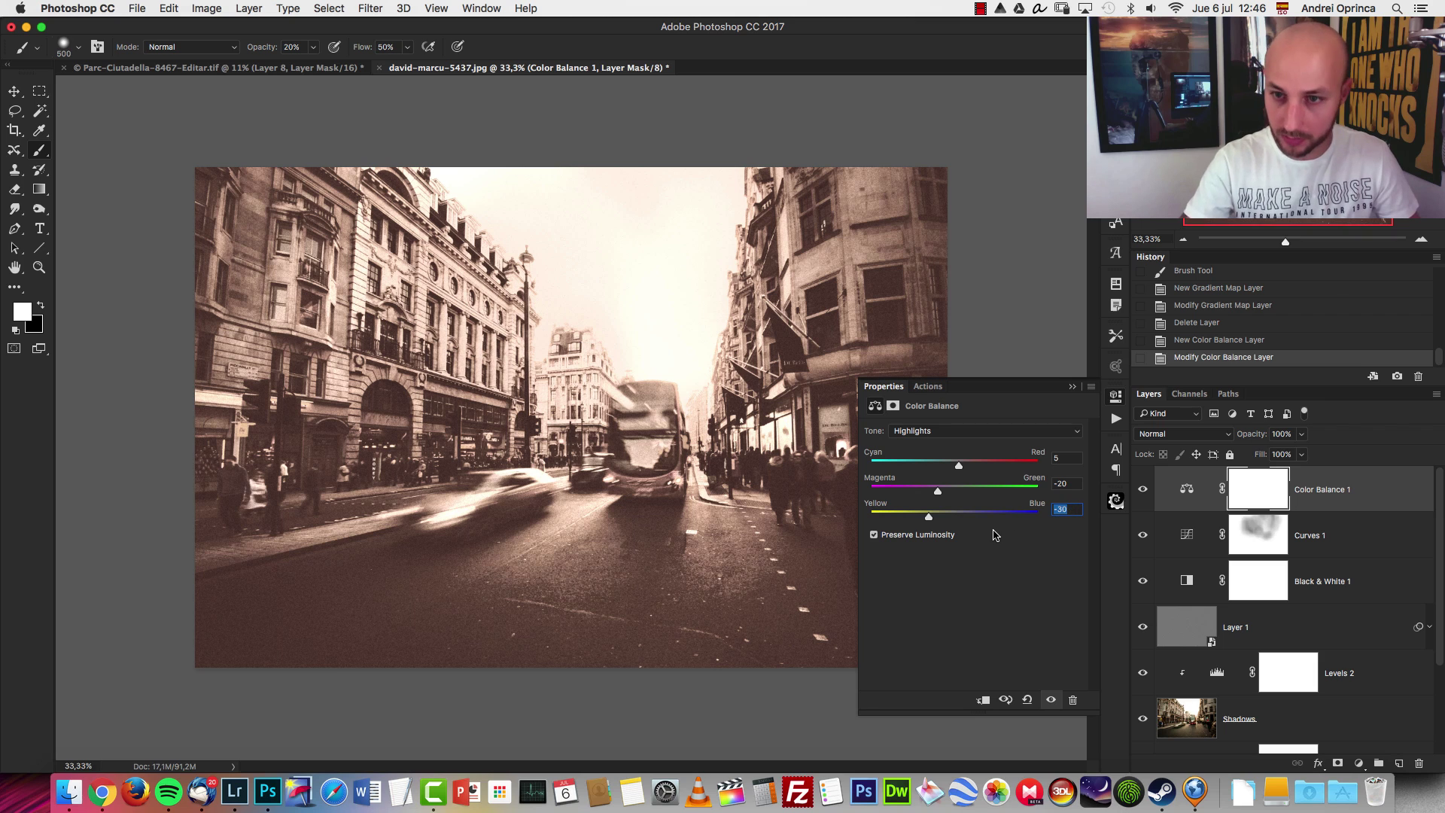
- Test the highlights Yellow/Blue slider in both directions, then settle on −30 for a warm cream-sepia tone
text(0)
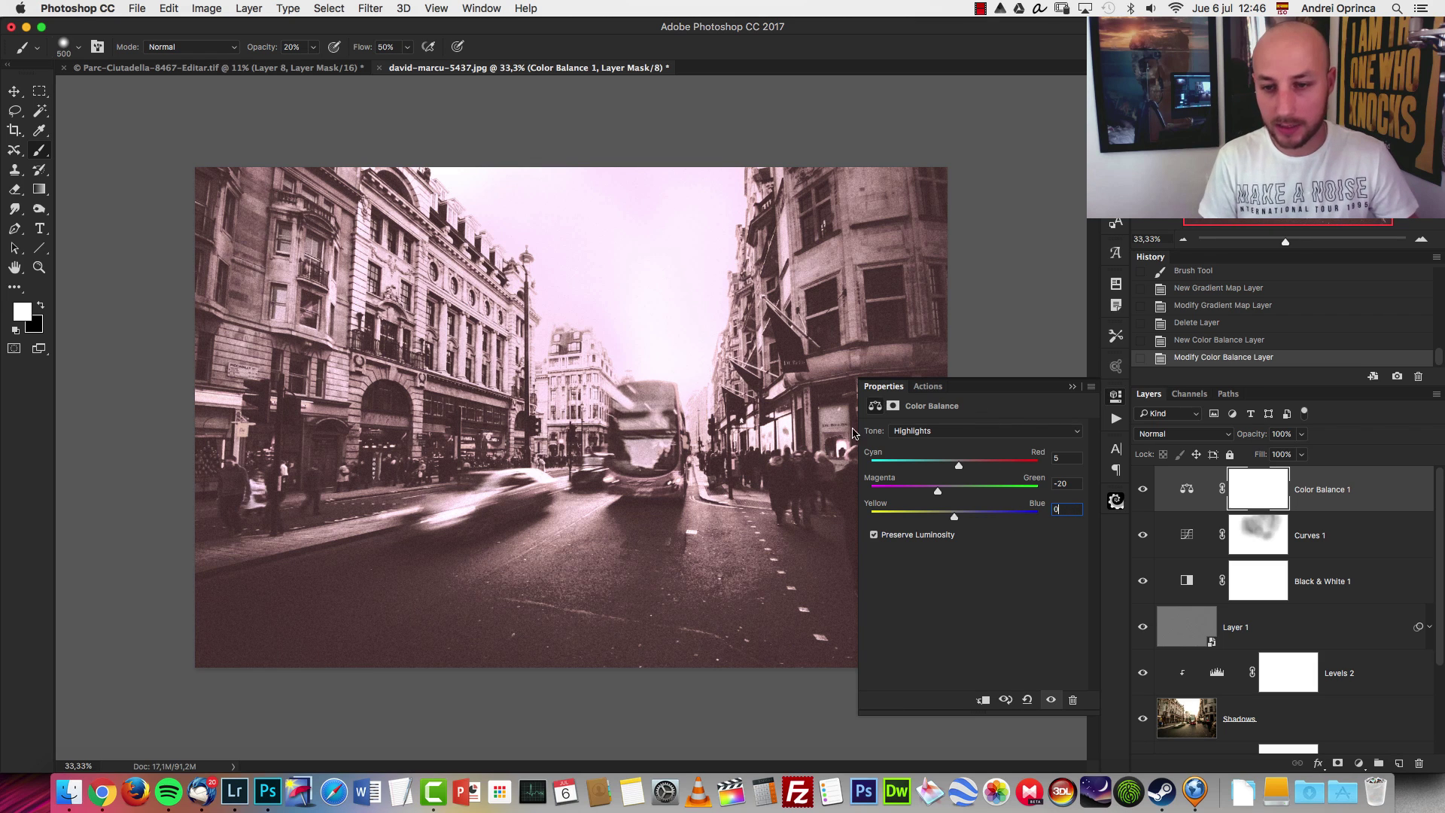
mouse_move(956, 518)
mouse_down()
mouse_move(999, 519)
mouse_move(927, 519)
mouse_up()
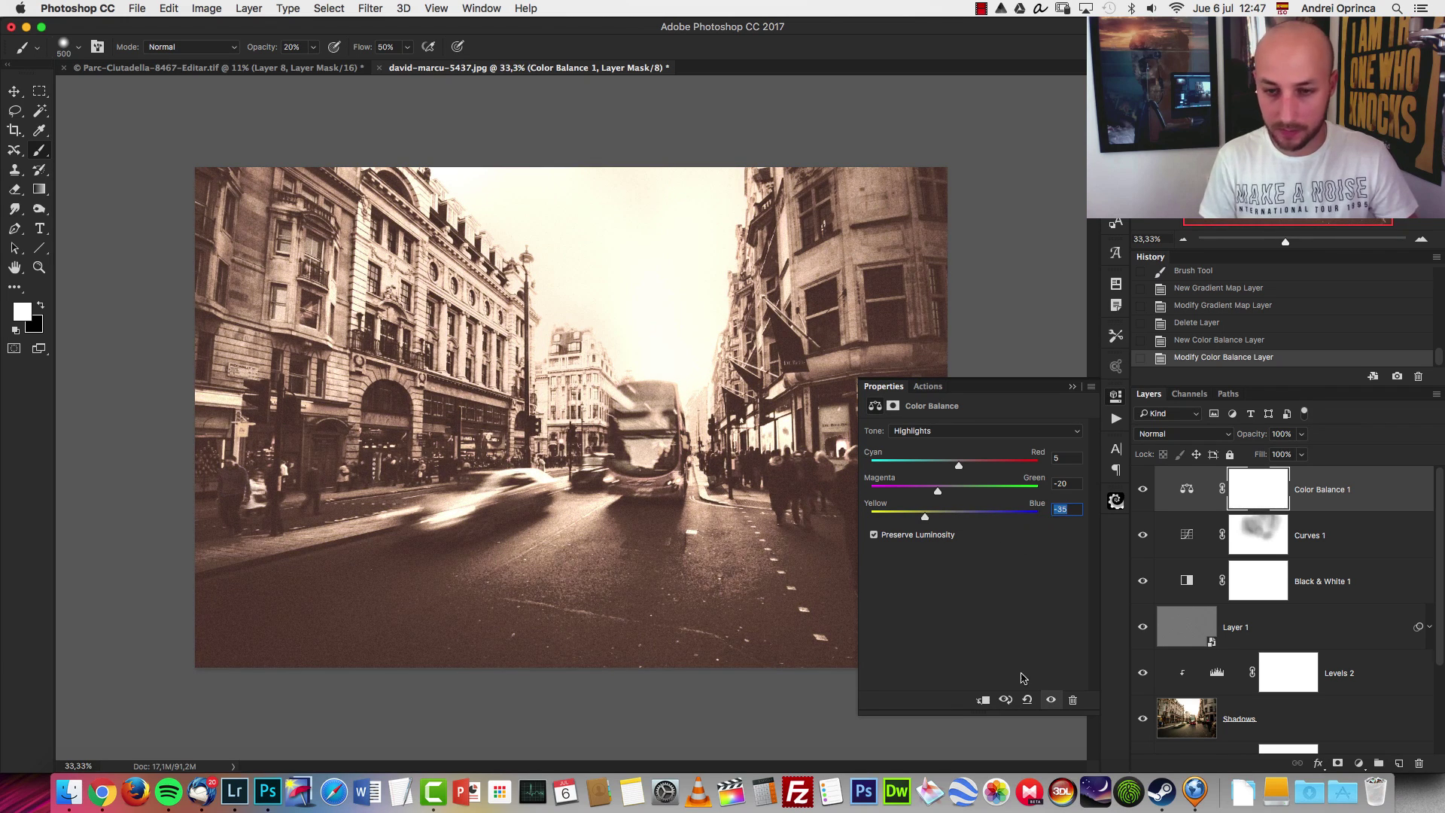
double_click(1068, 509)
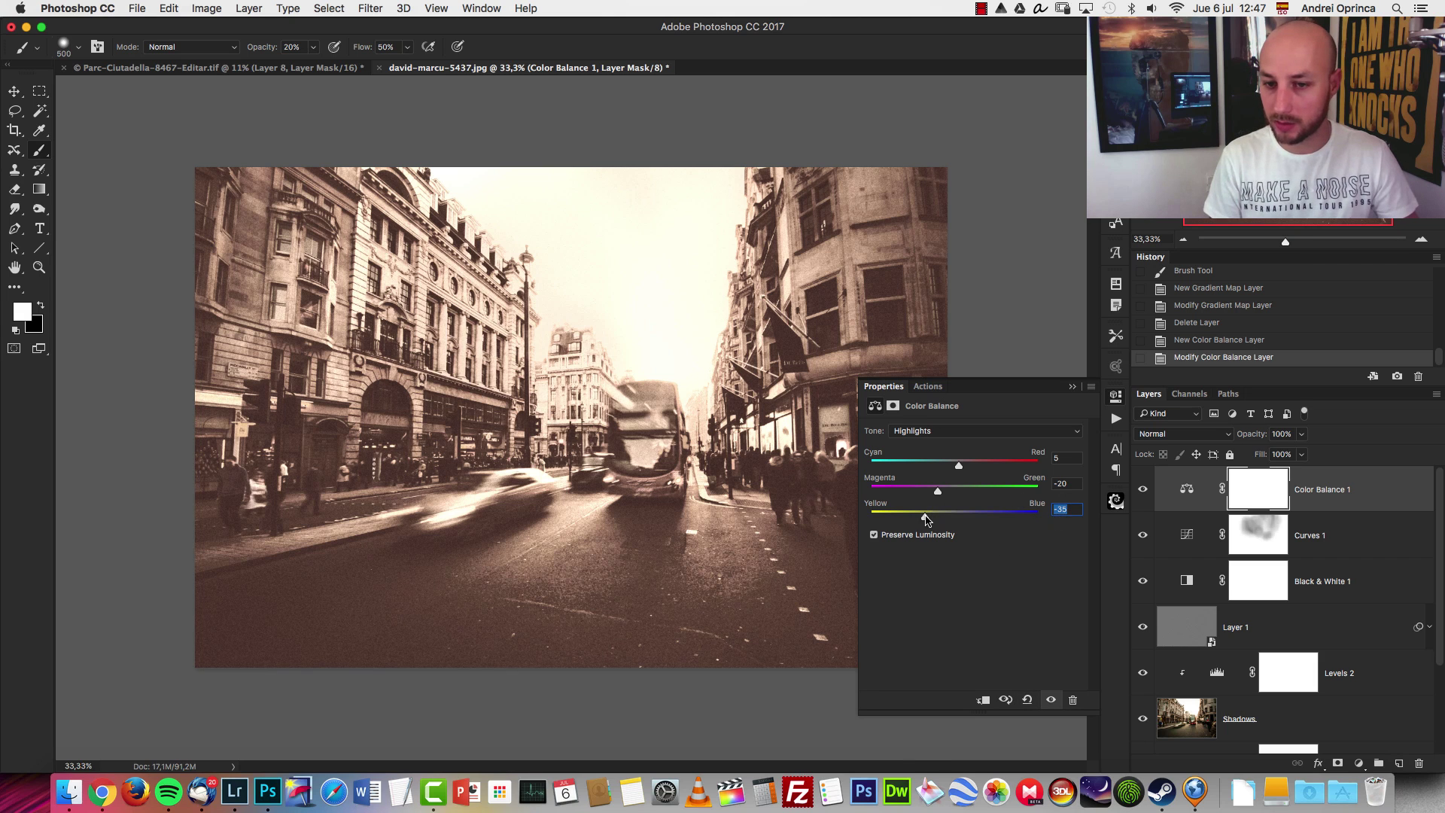
drag(925, 520, 962, 519)
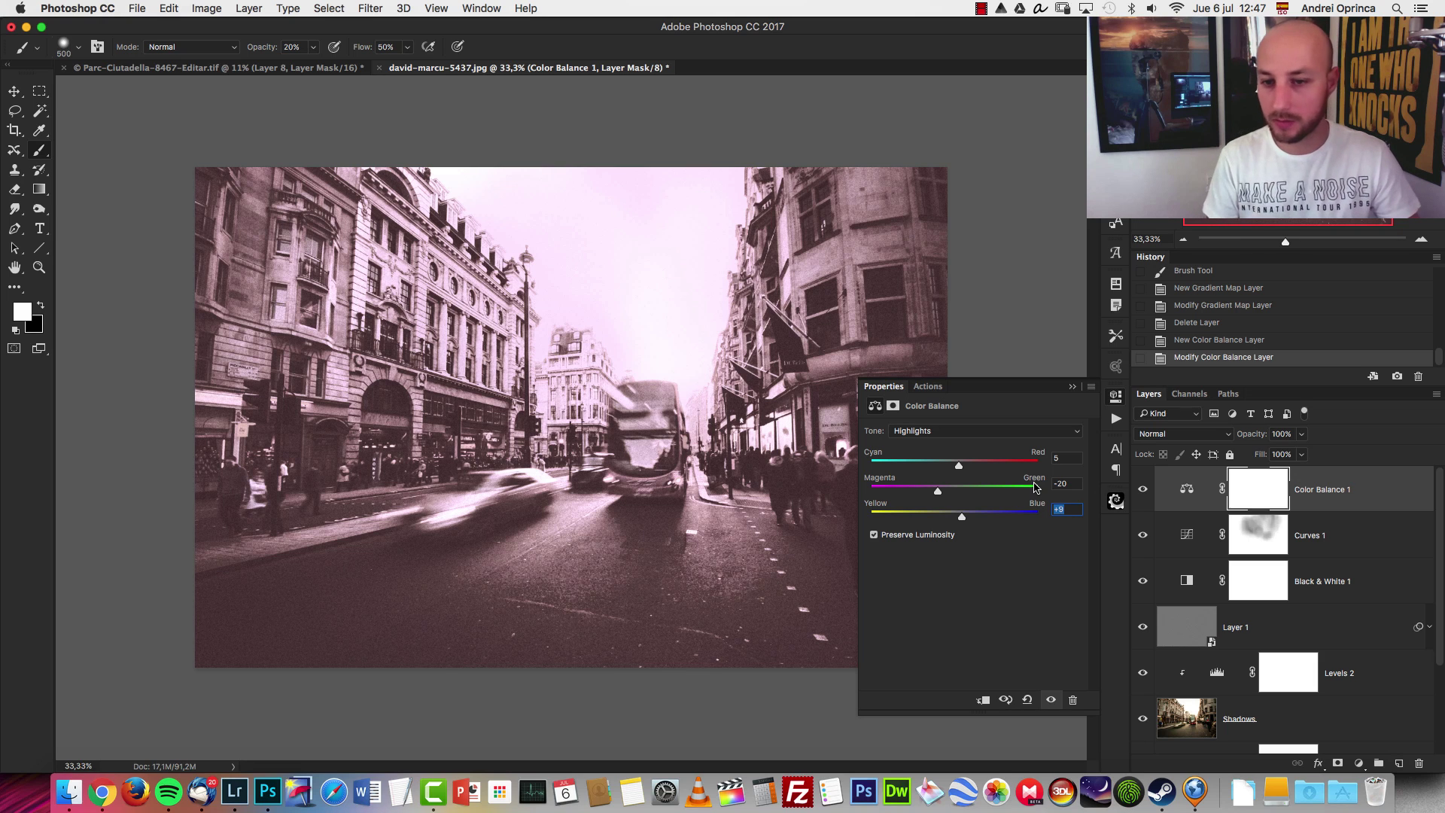
drag(988, 520, 930, 515)
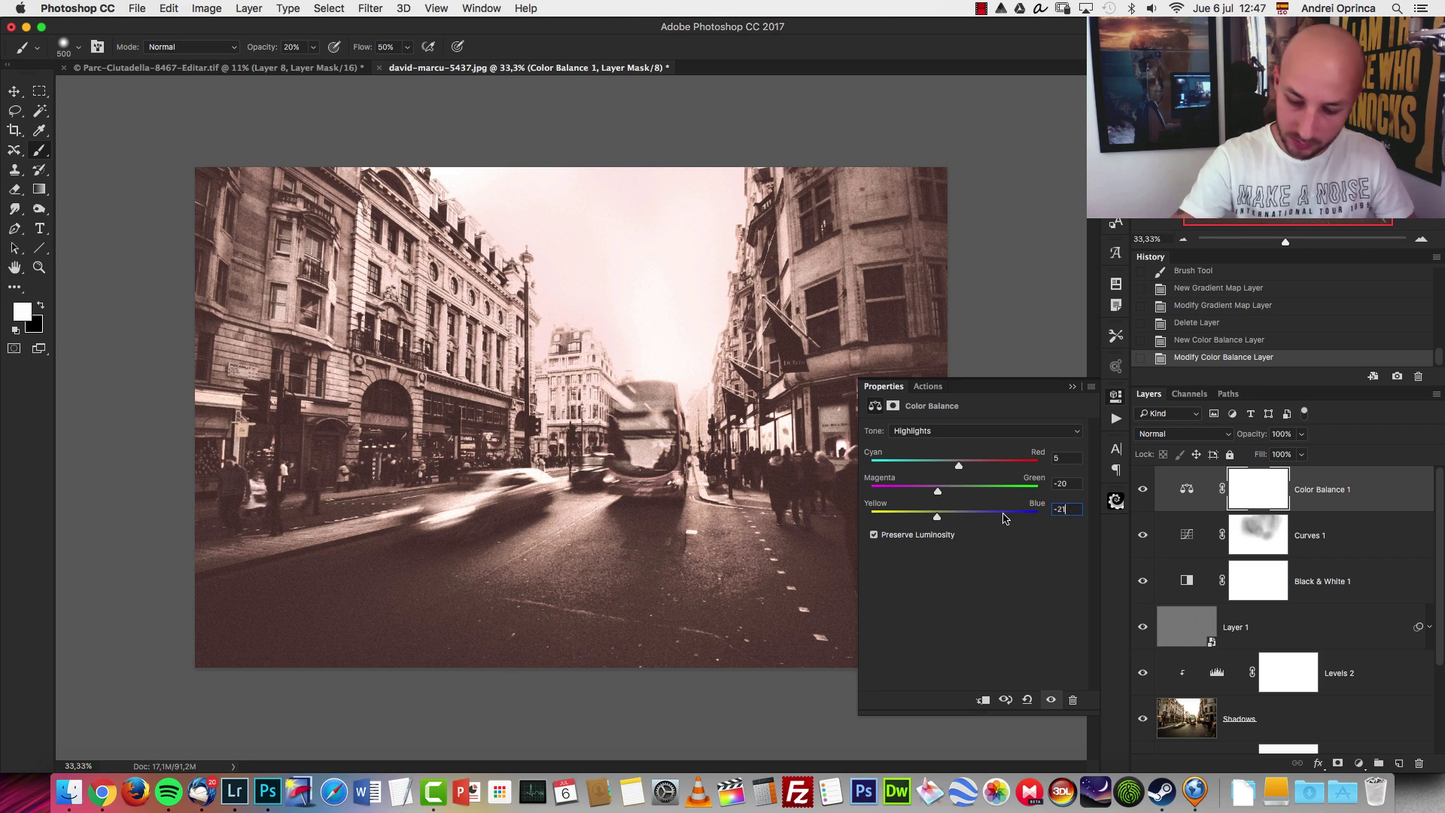
text(-30)
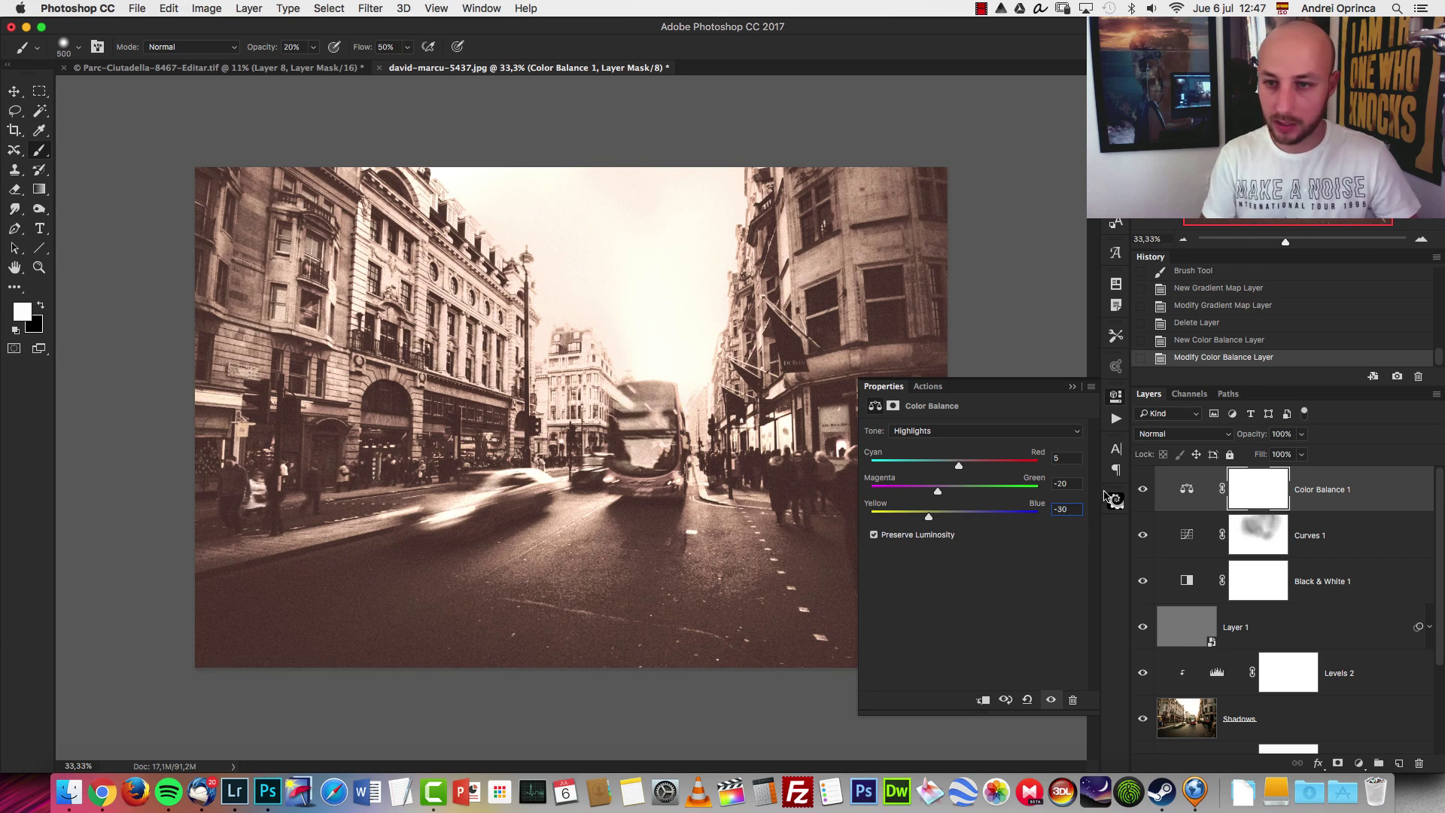
- Toggle Color Balance 1 off and on to compare, then reopen it and push midtones further red
click(1072, 386)
click(1142, 490)
click(1142, 490)
double_click(1187, 489)
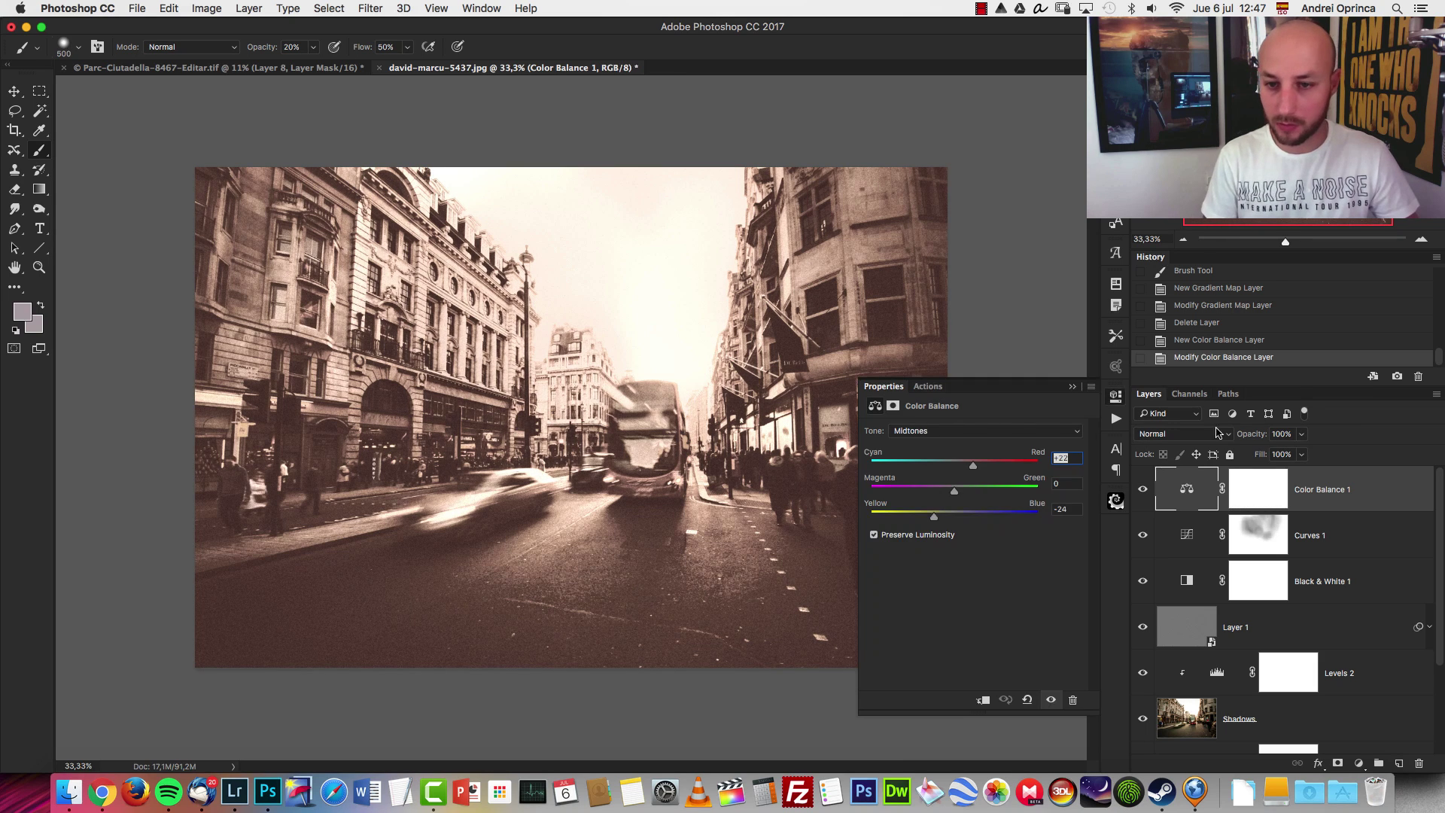
drag(980, 469, 980, 468)
- Retune the shadows to magenta +1 and blue +21, and lower the layer opacity to 75%
click(945, 431)
click(912, 419)
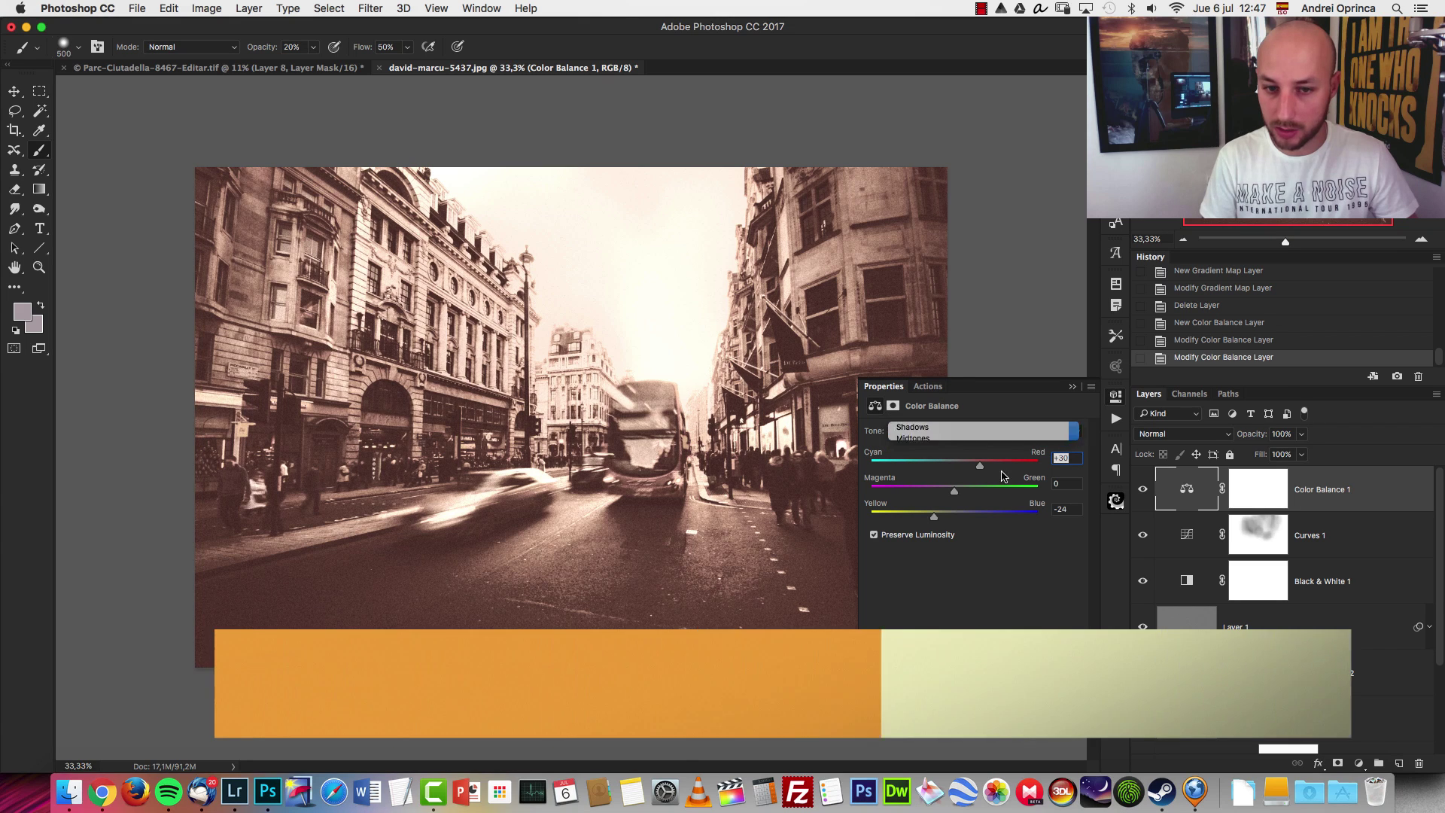
drag(976, 471, 971, 518)
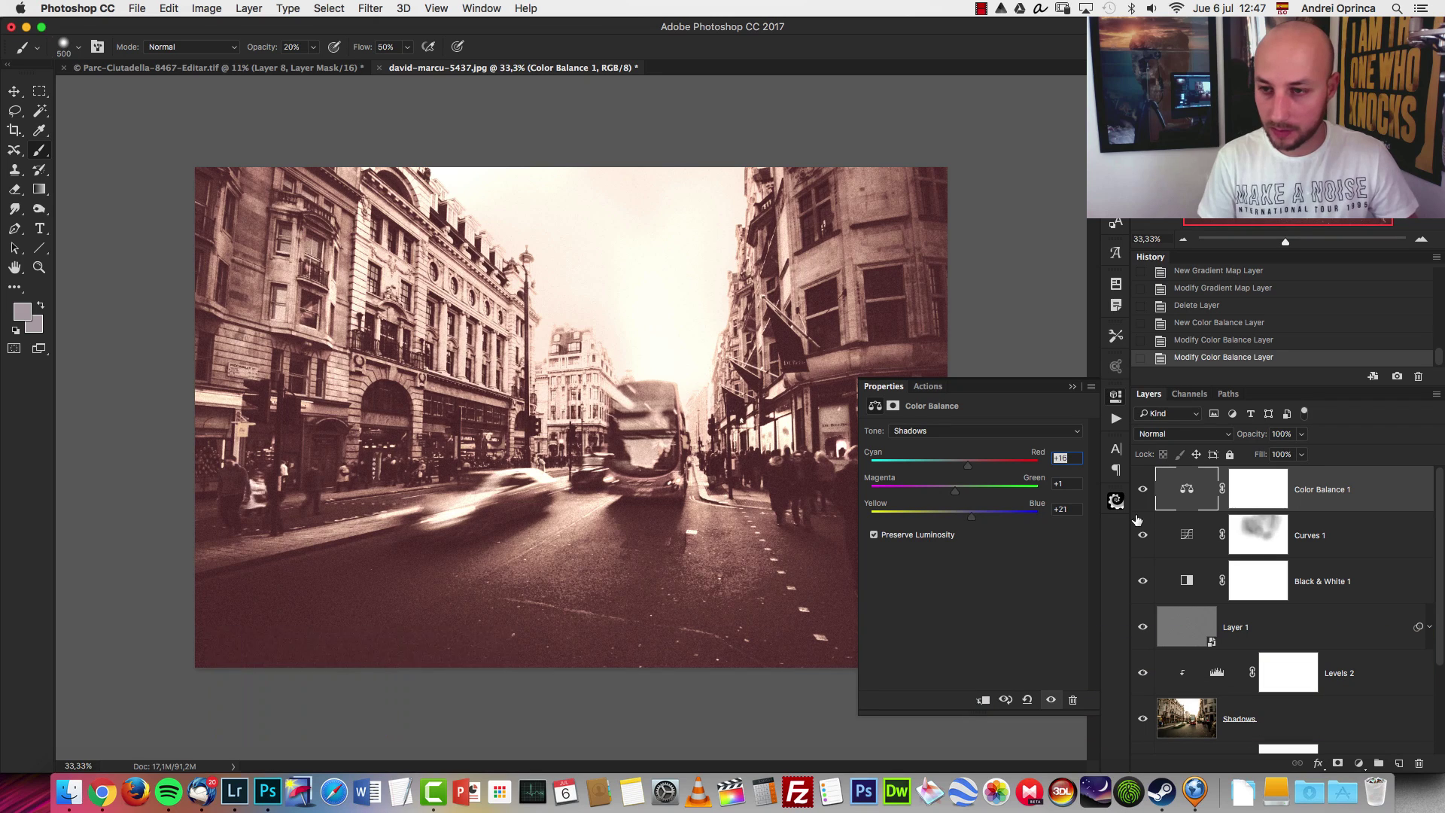
click(1301, 433)
drag(1304, 452, 1284, 461)
click(1073, 387)
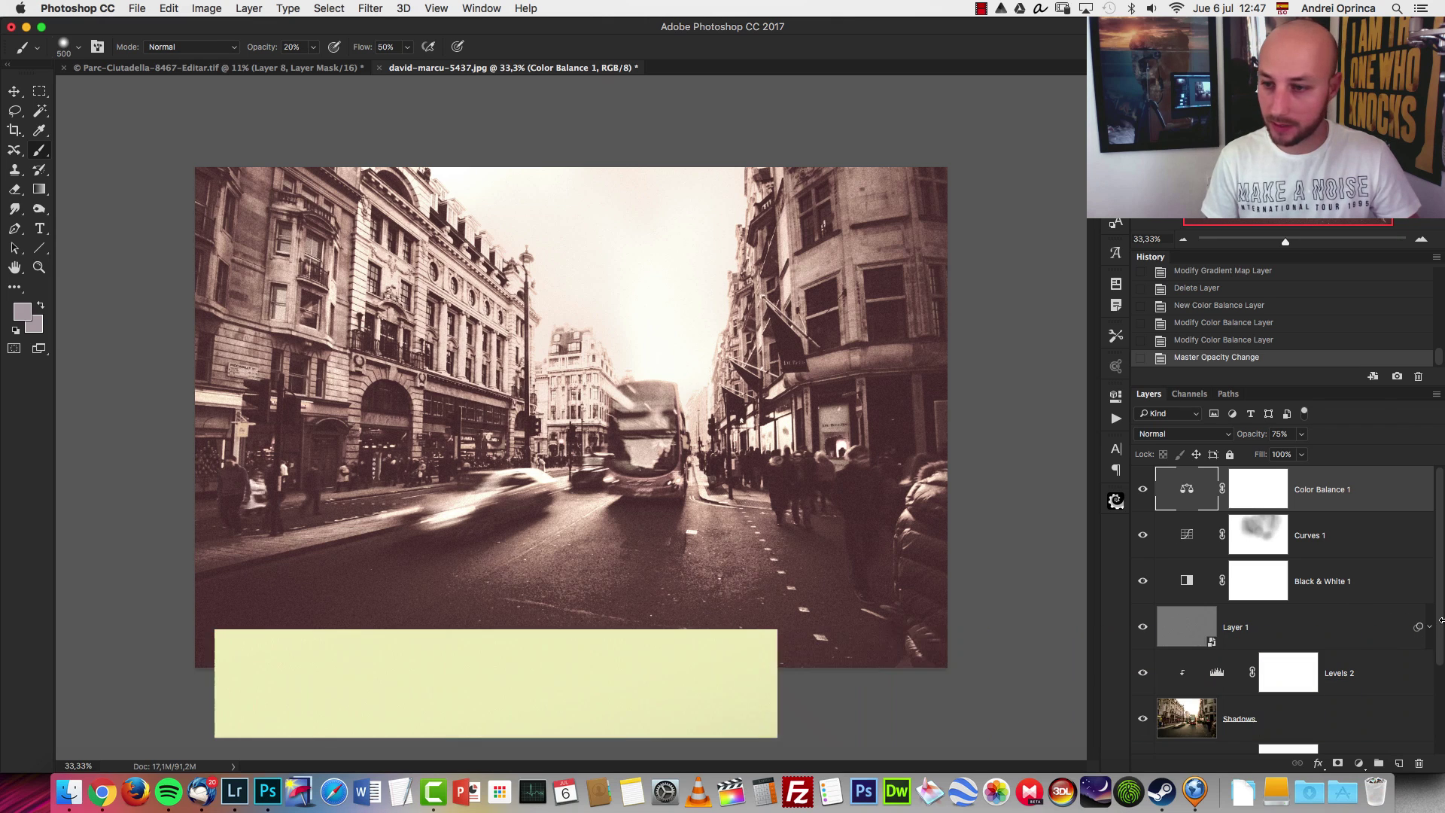
scroll(1438, 654, down, 1)
scroll(1439, 654, down, 1)
scroll(1438, 655, up, 2)
click(1142, 536)
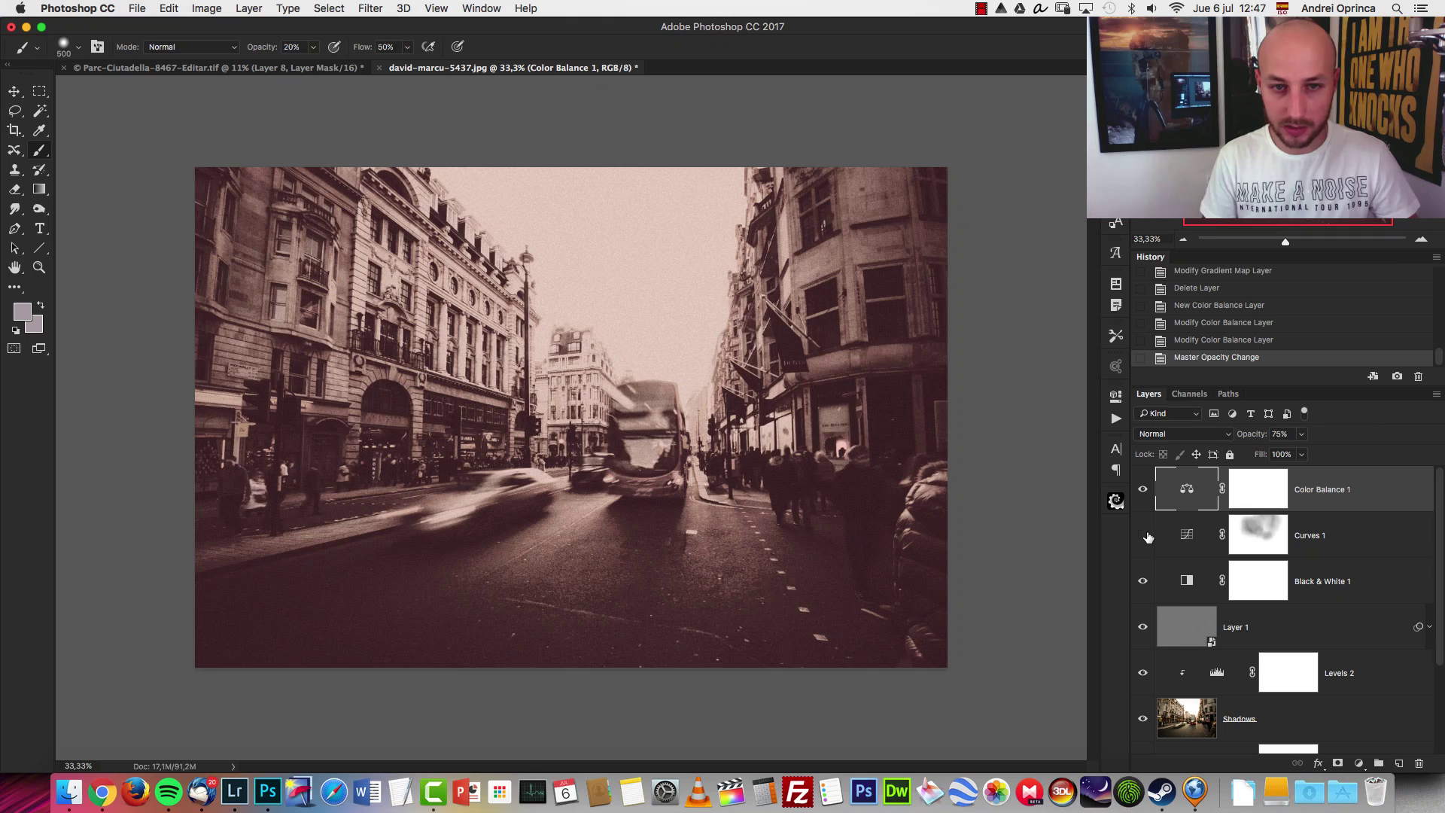
click(1142, 534)
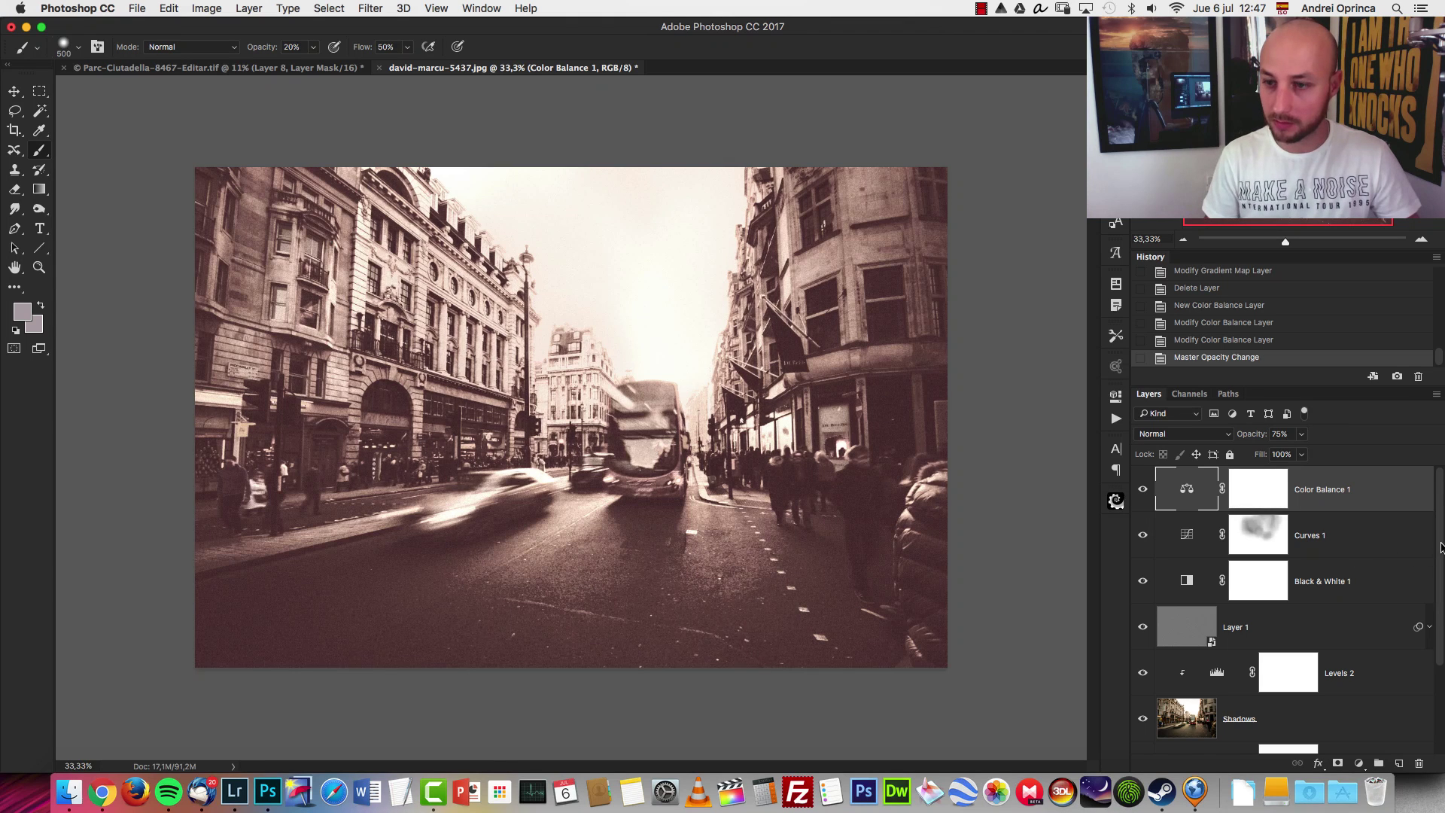
scroll(1439, 640, down, 3)
click(1177, 714)
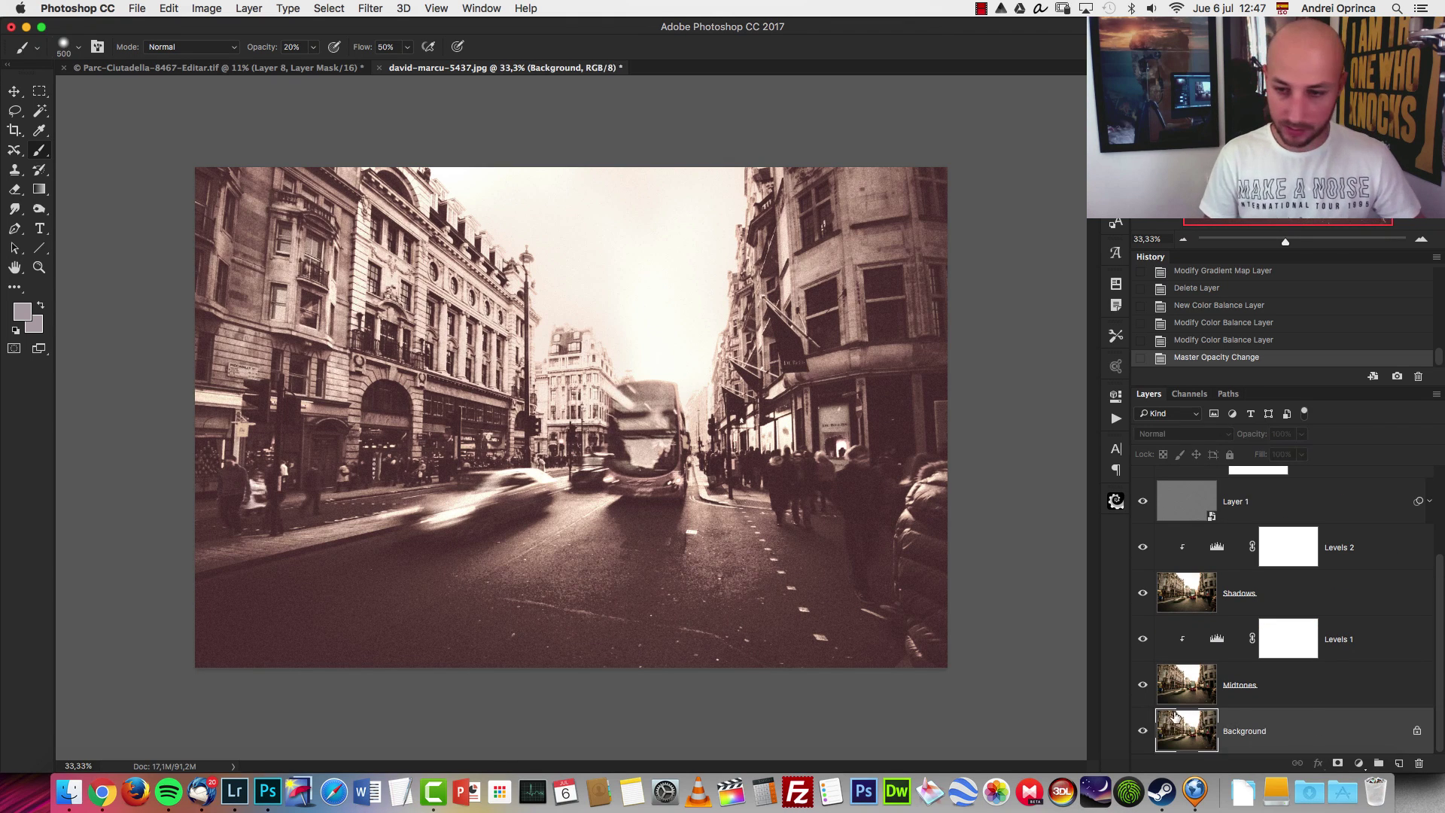
alt+click(1142, 732)
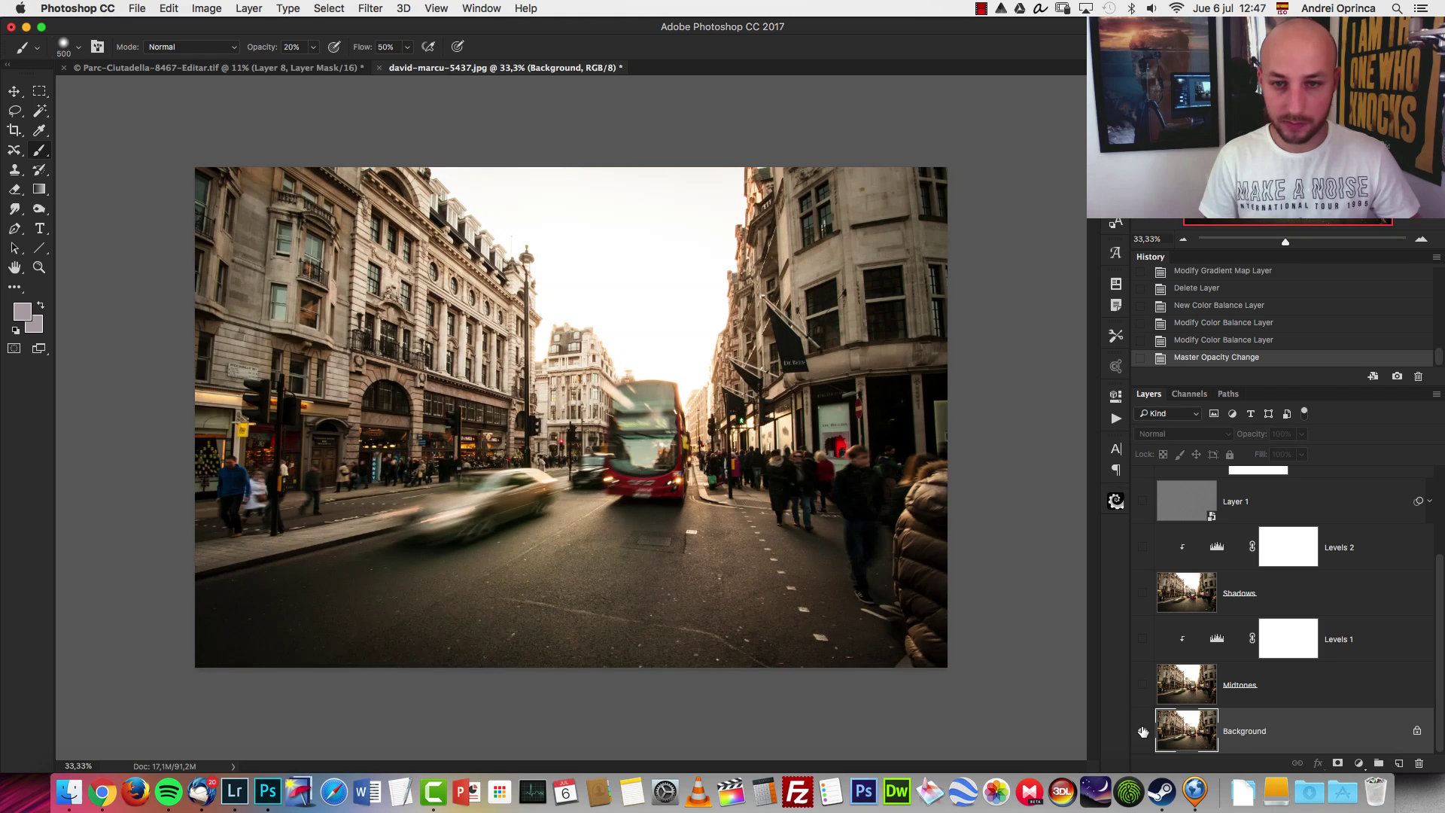
alt+click(1143, 732)
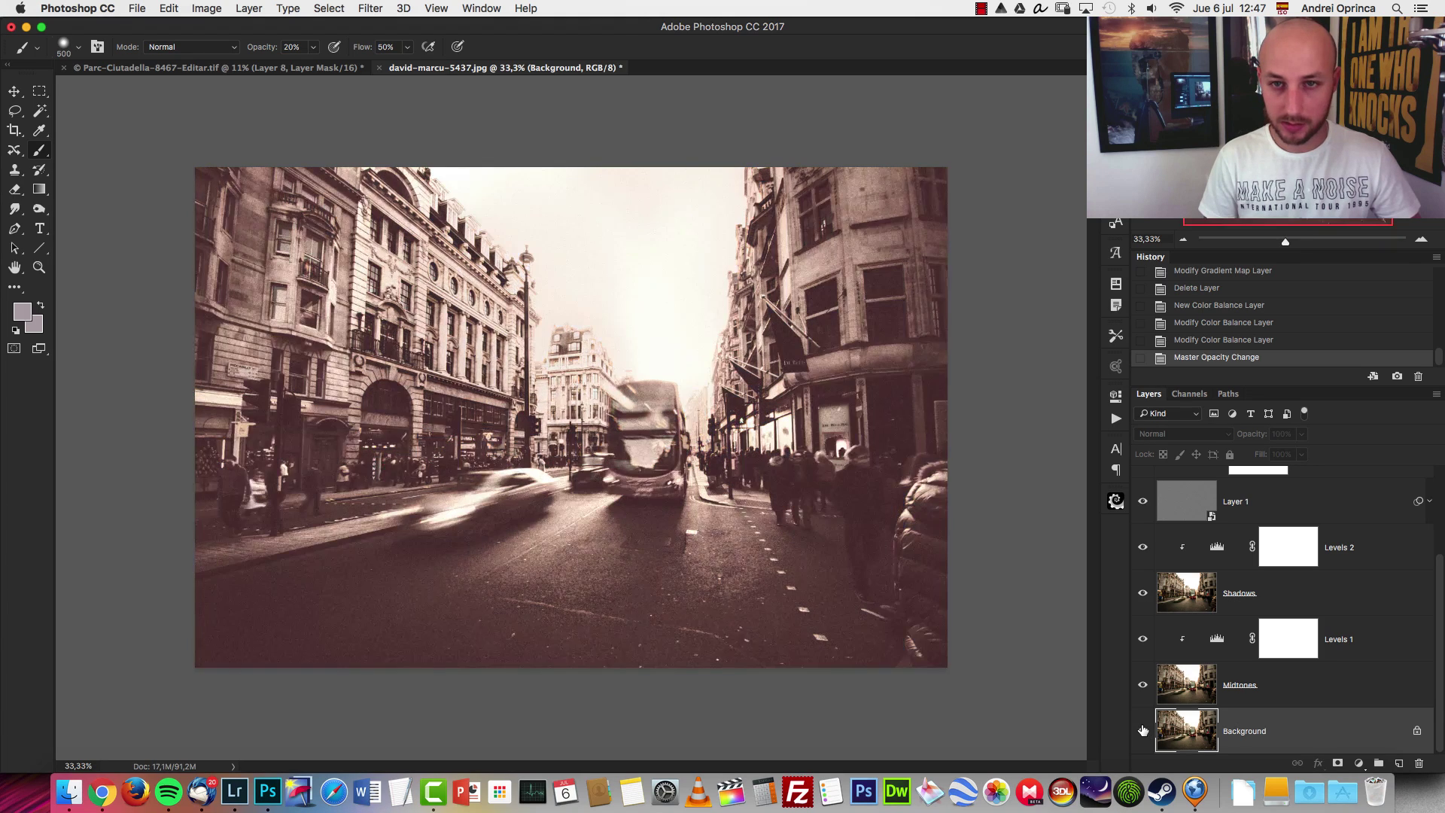
alt+click(1143, 731)
alt+click(1143, 730)
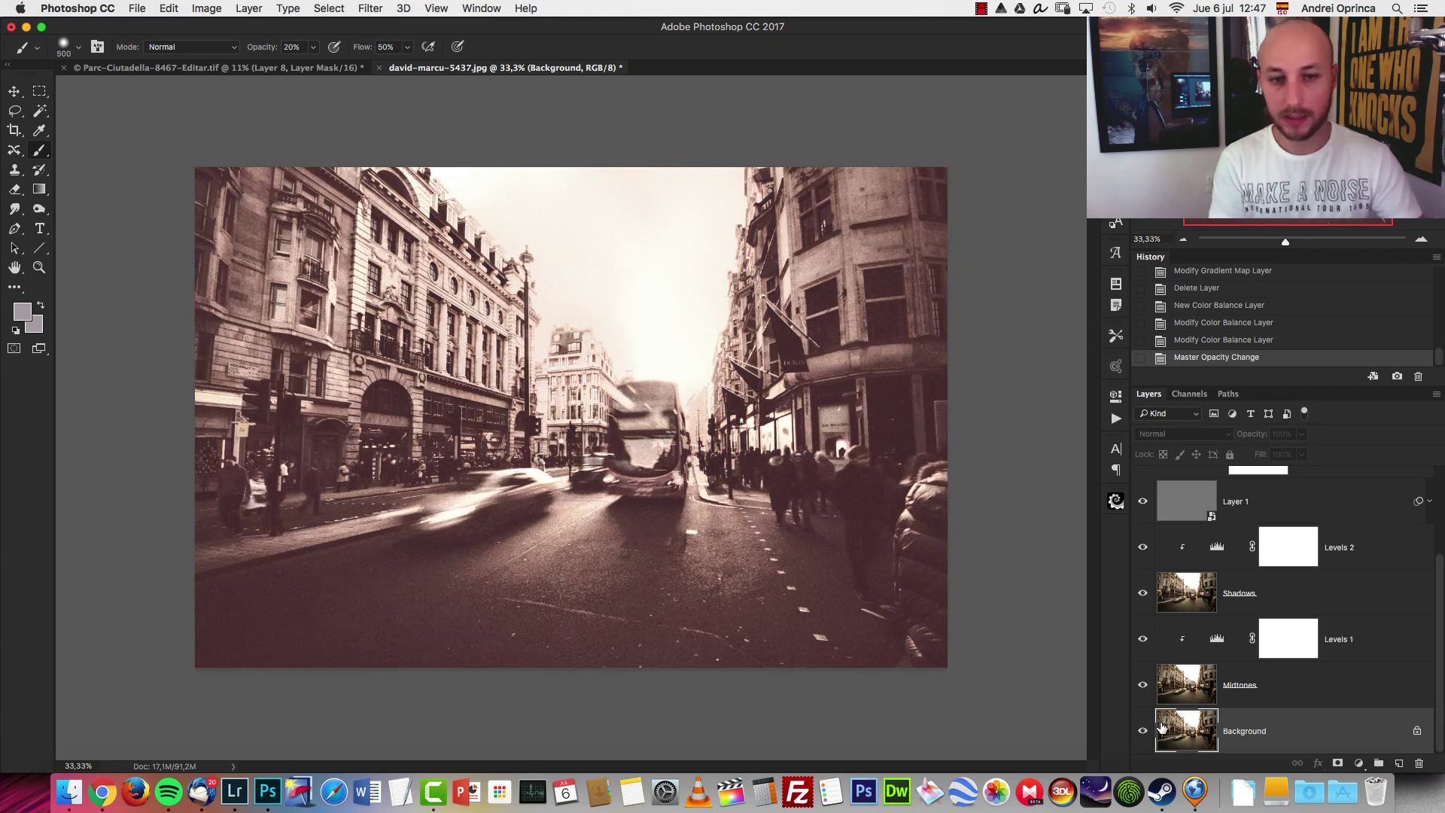